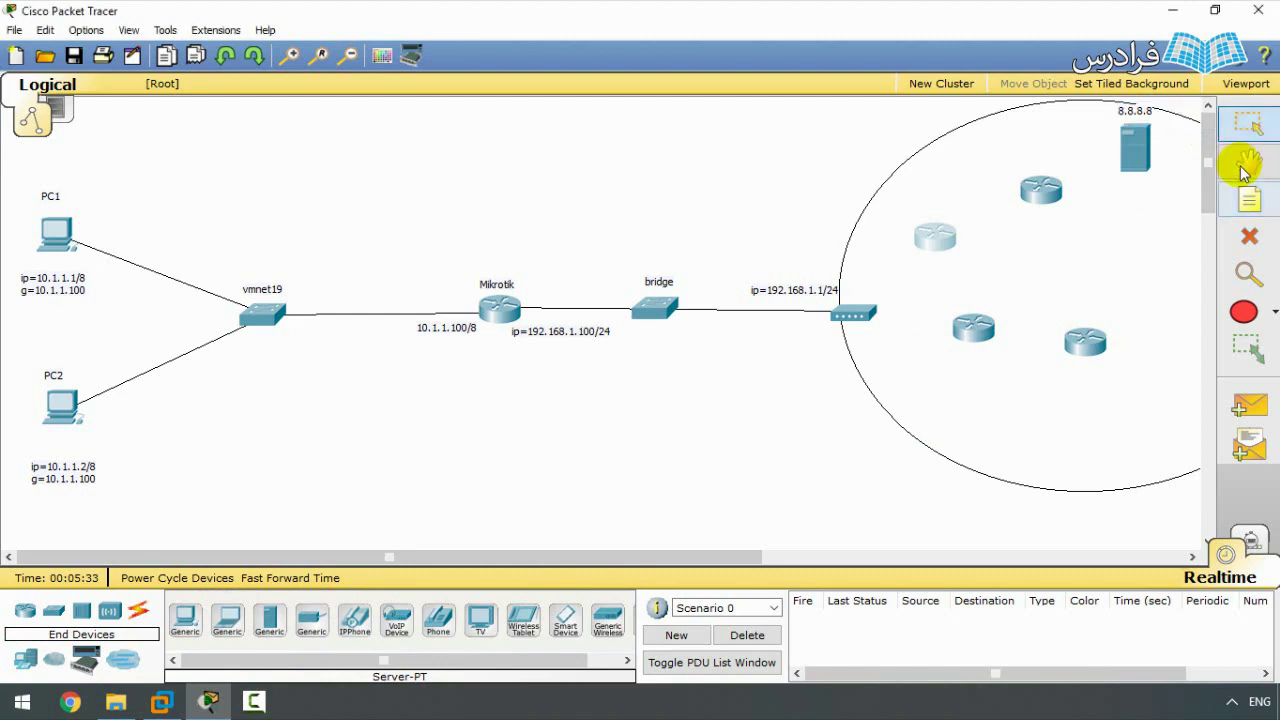
- Draw black connecting lines from the modem through the four routers inside the circle to the 8.8.8.8 server
left_click(1244, 312)
left_click(535, 100)
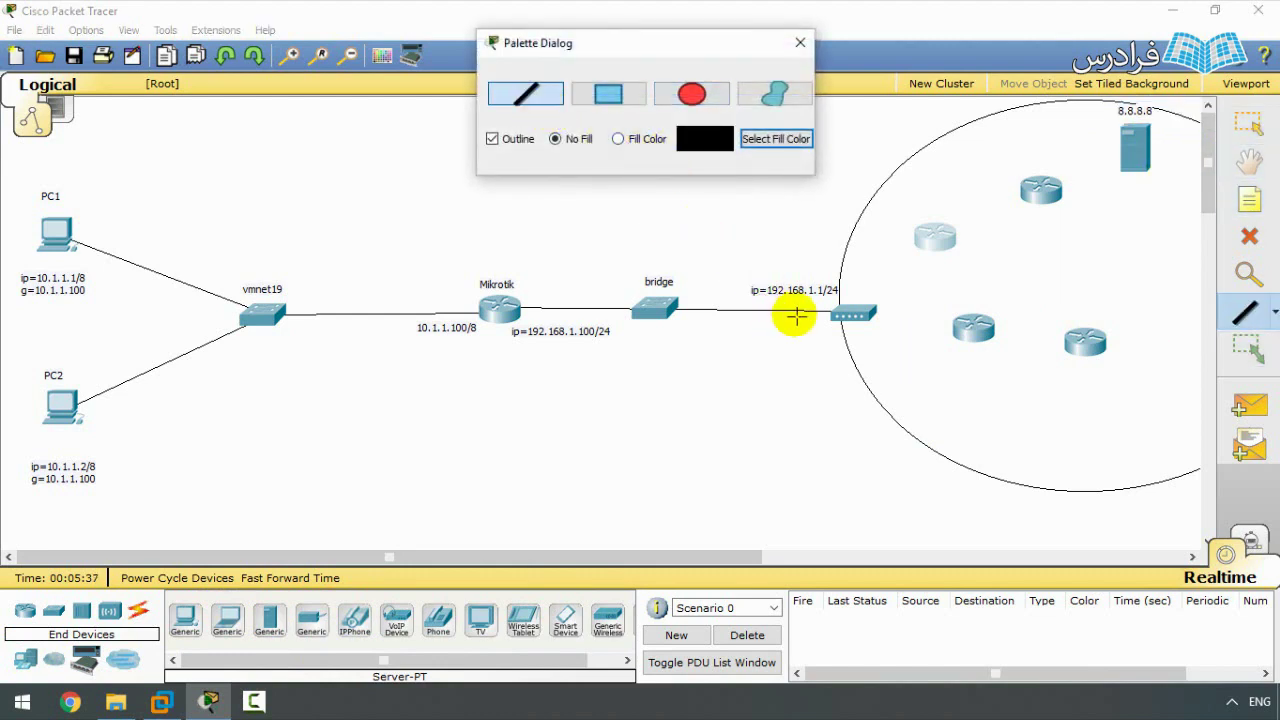
mouse_move(857, 314)
left_mouse_down()
mouse_move(971, 329)
mouse_move(940, 252)
mouse_move(968, 329)
mouse_move(1041, 198)
left_mouse_up()
mouse_move(1041, 198)
left_mouse_down()
mouse_move(1072, 315)
mouse_move(1100, 277)
mouse_move(1124, 172)
left_mouse_up()
key("Escape")
- Add the text note "ip-public" beside the modem on the circle's edge
left_click(1252, 203)
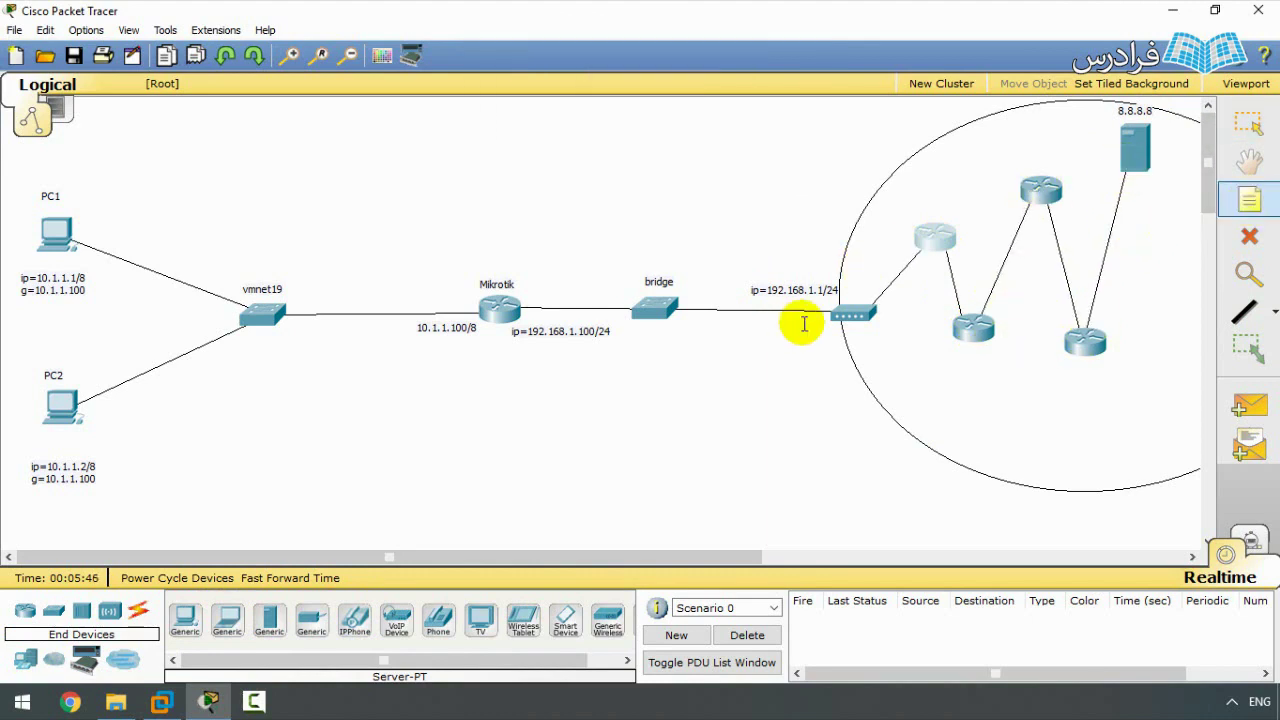
left_click(881, 314)
type("ip-")
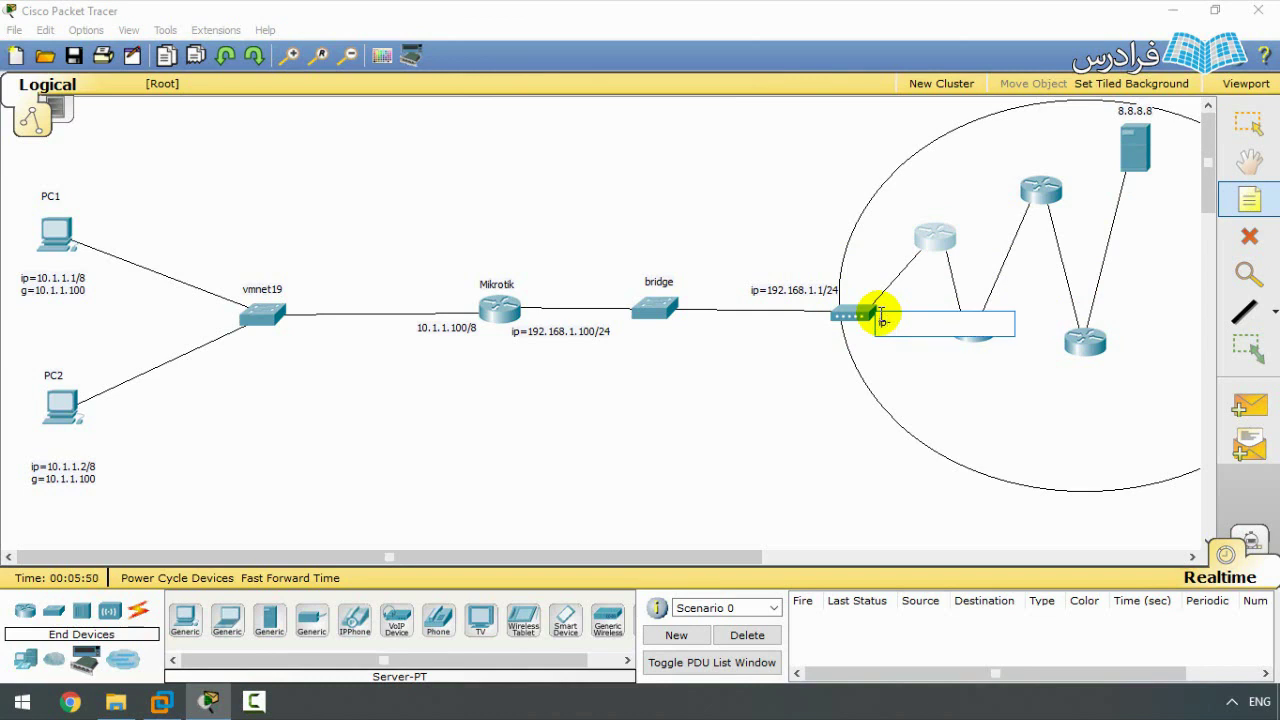
type("public")
left_click(924, 220)
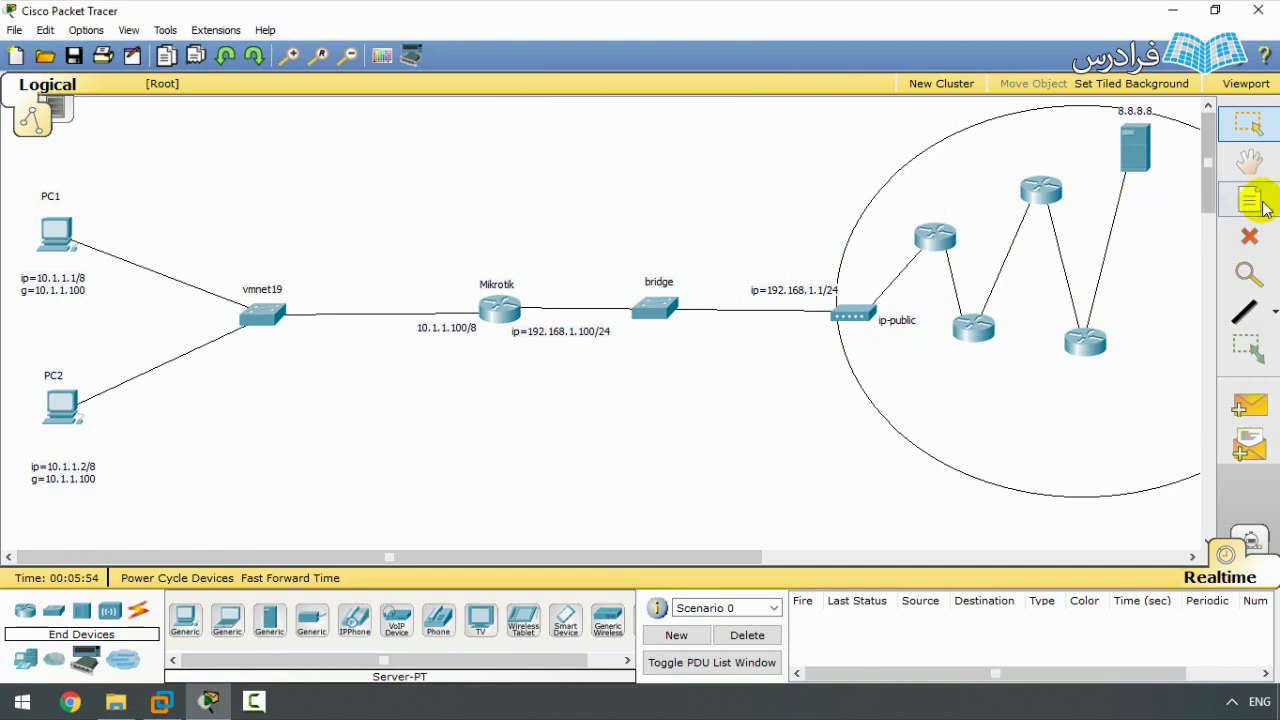
- Add the text note "isp" above the first router inside the circle
left_click(1249, 200)
left_click(914, 205)
type("isp")
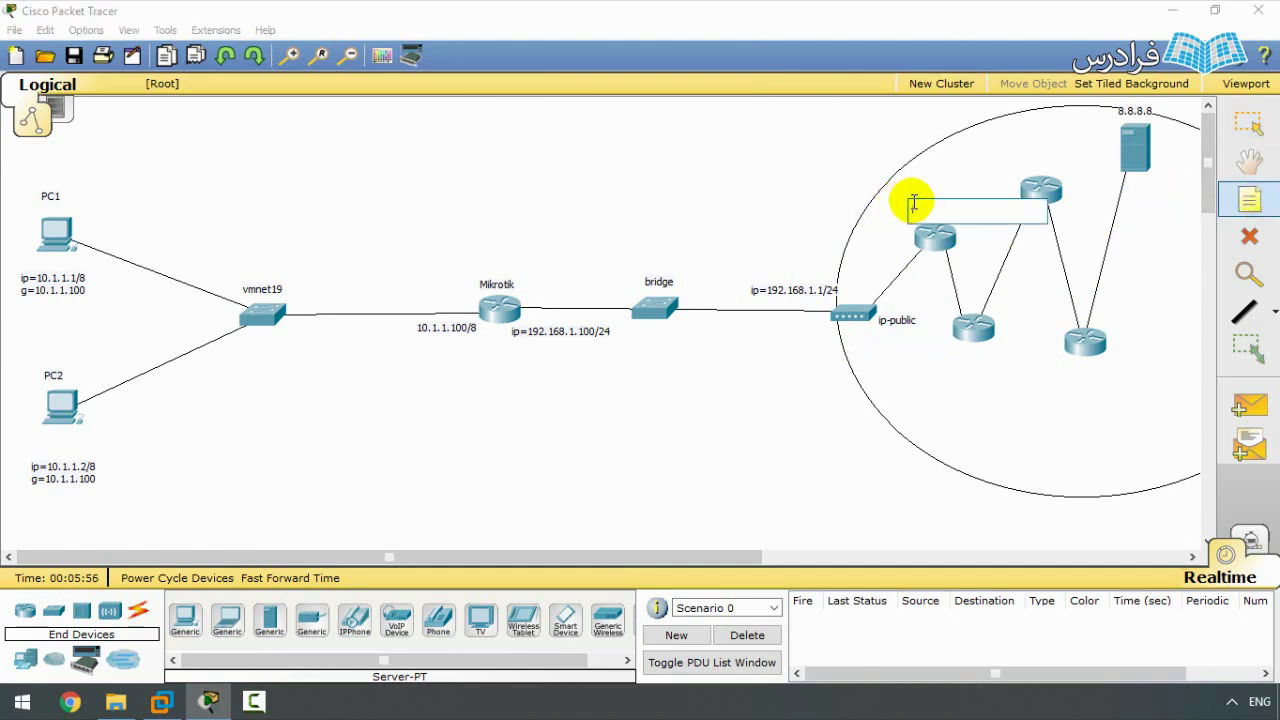
left_click(1249, 122)
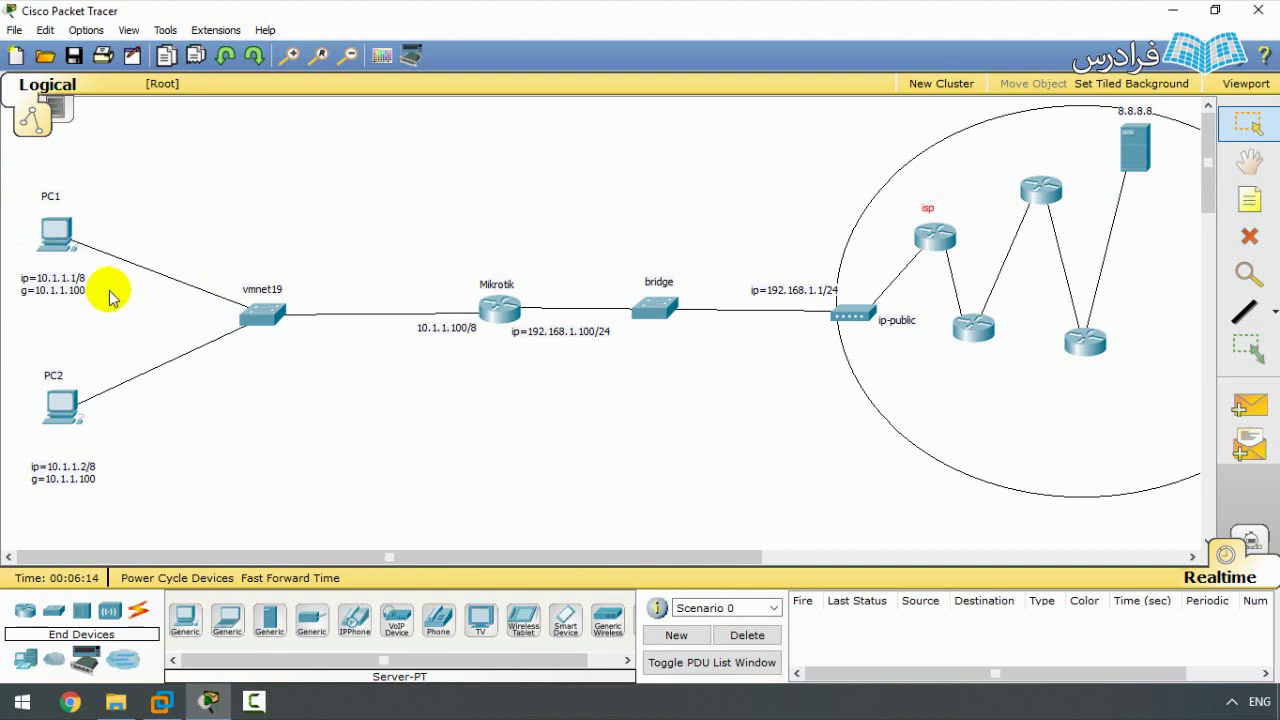
- Switch to VMware Workstation and start a new virtual machine with Custom (advanced) configuration and Workstation 15.x hardware compatibility
left_click(168, 706)
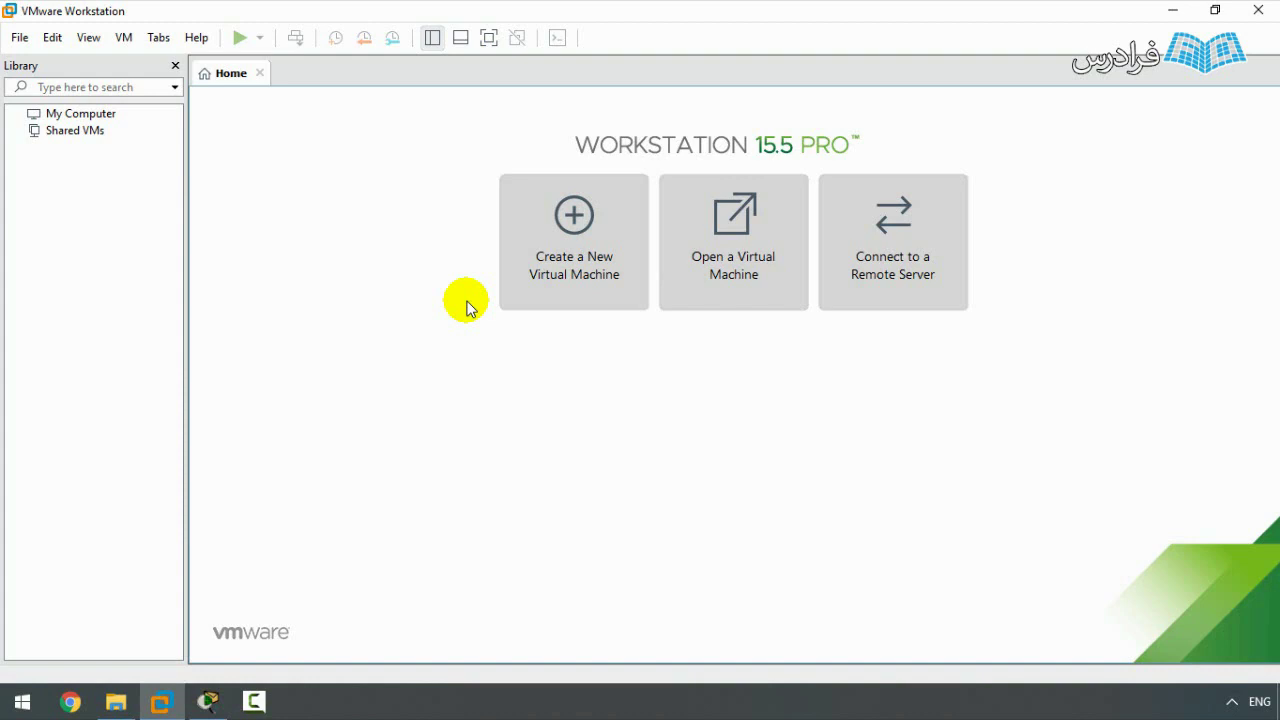
left_click(598, 298)
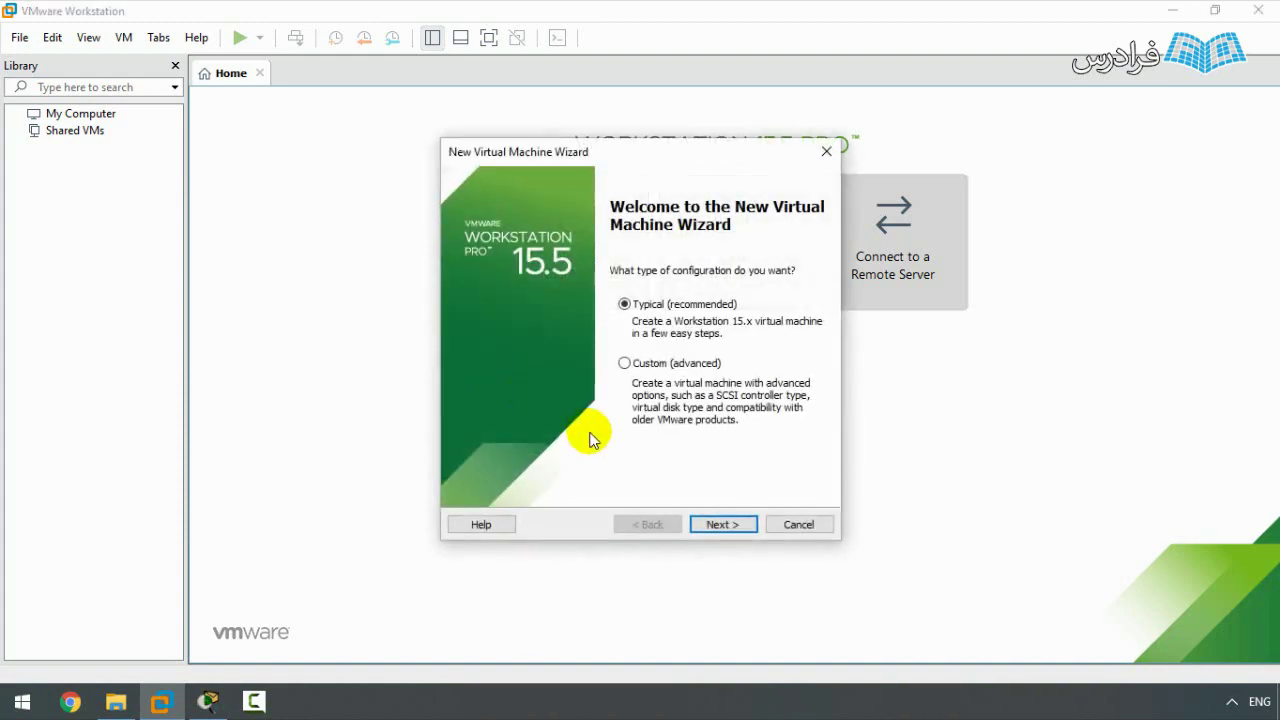
left_click(625, 364)
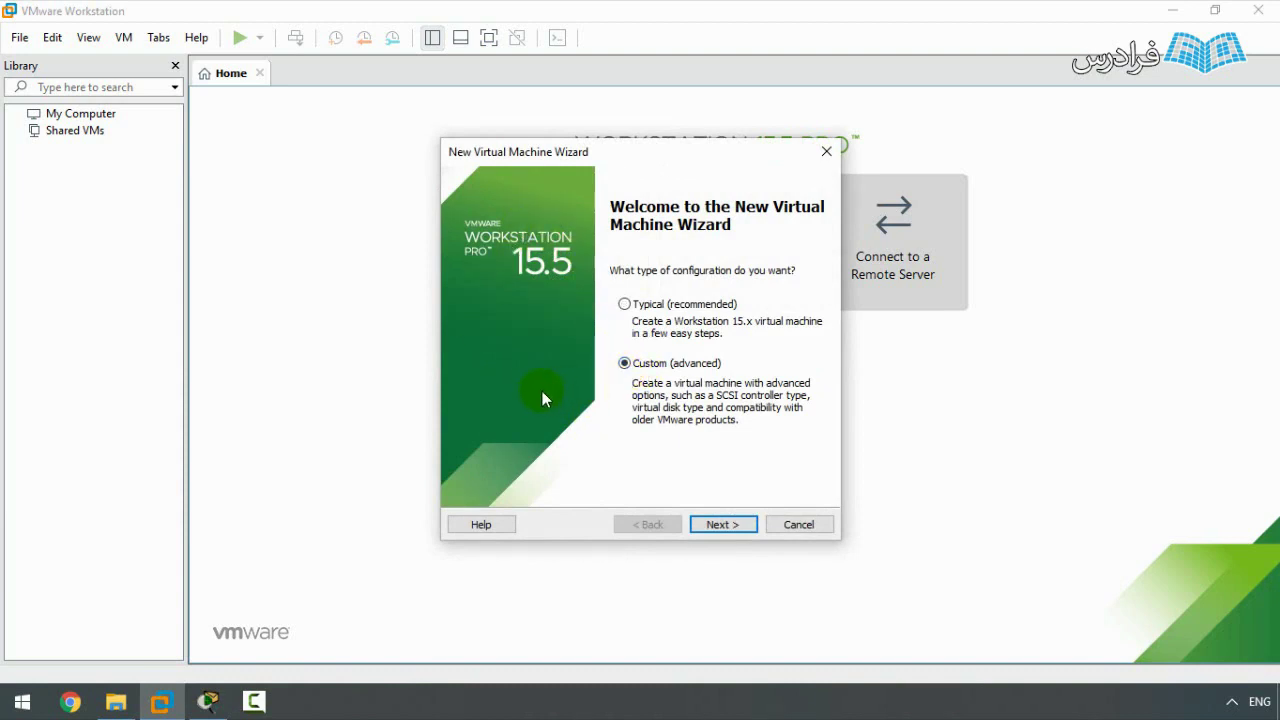
left_click(718, 526)
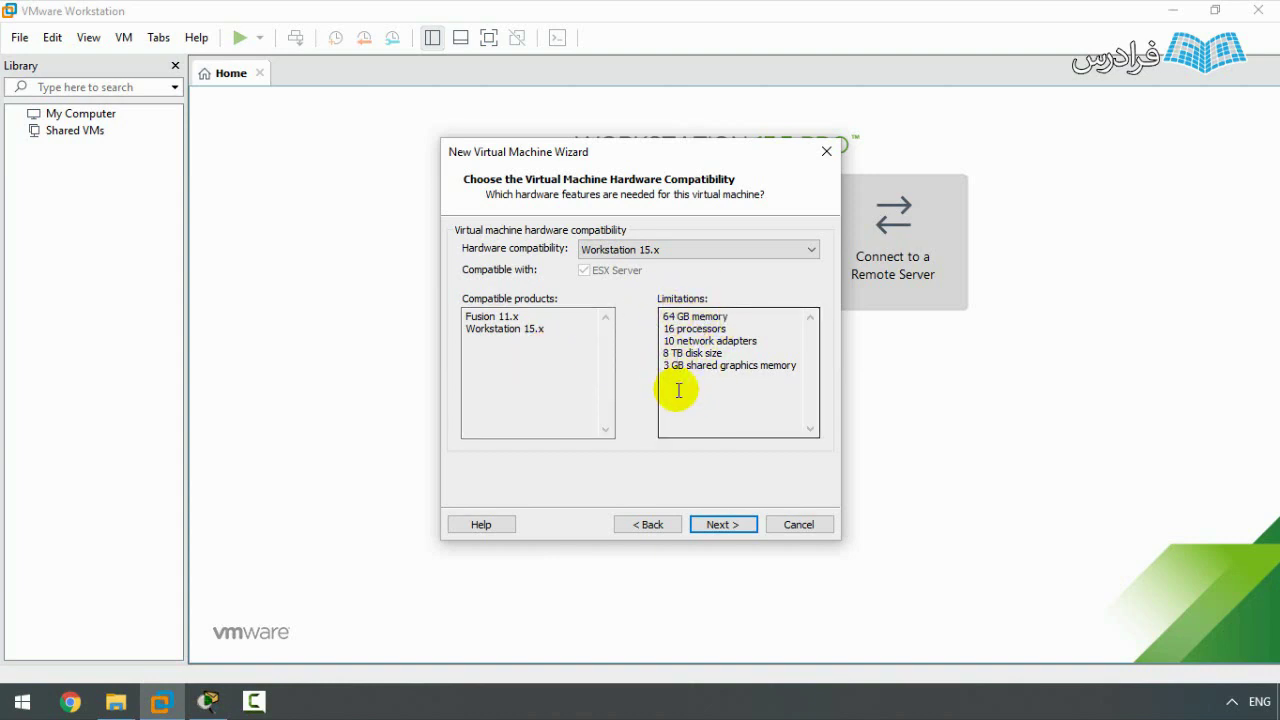
left_click(723, 526)
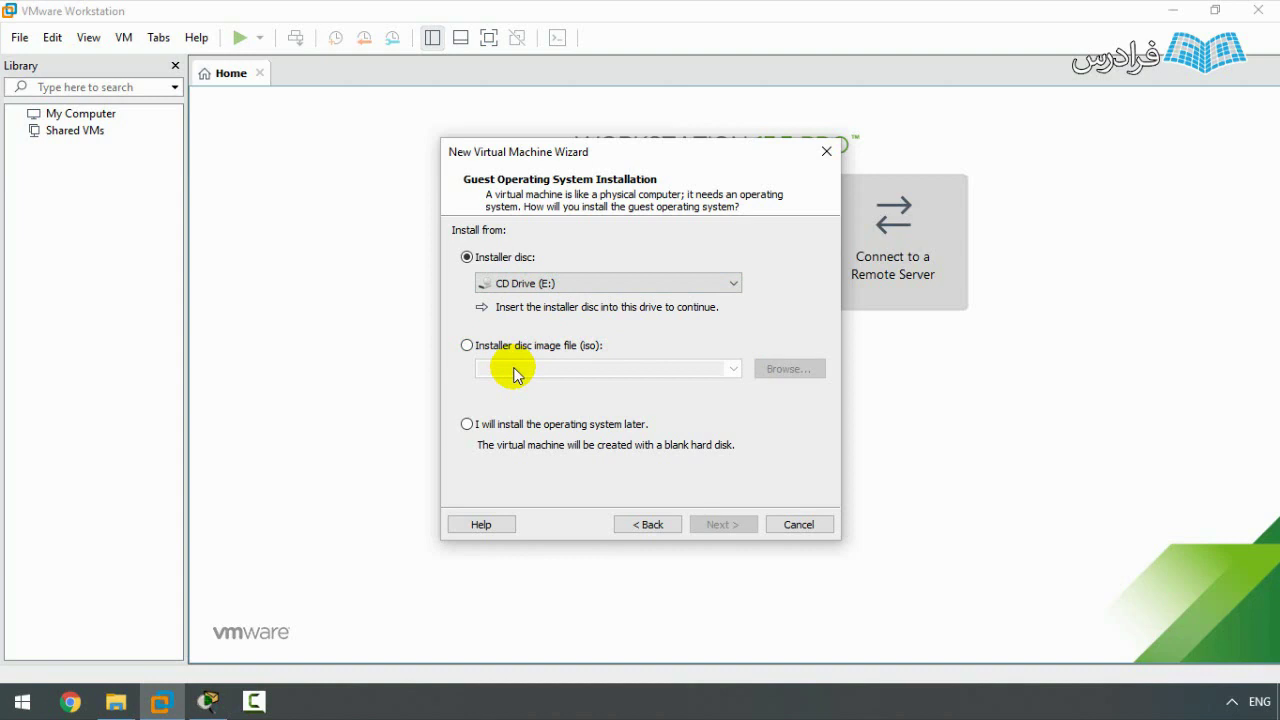
- Choose to install the operating system later and set the guest operating system to Microsoft Windows, version Windows 7 x64
left_click(515, 428)
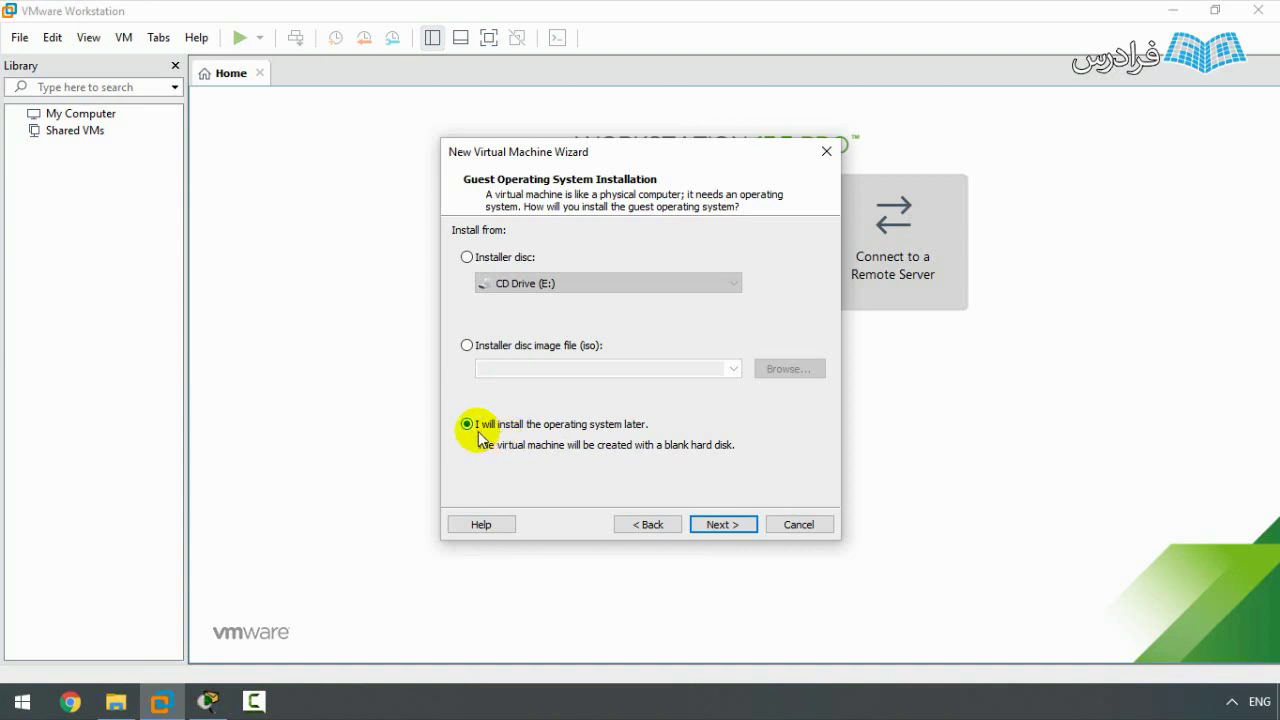
left_click(723, 524)
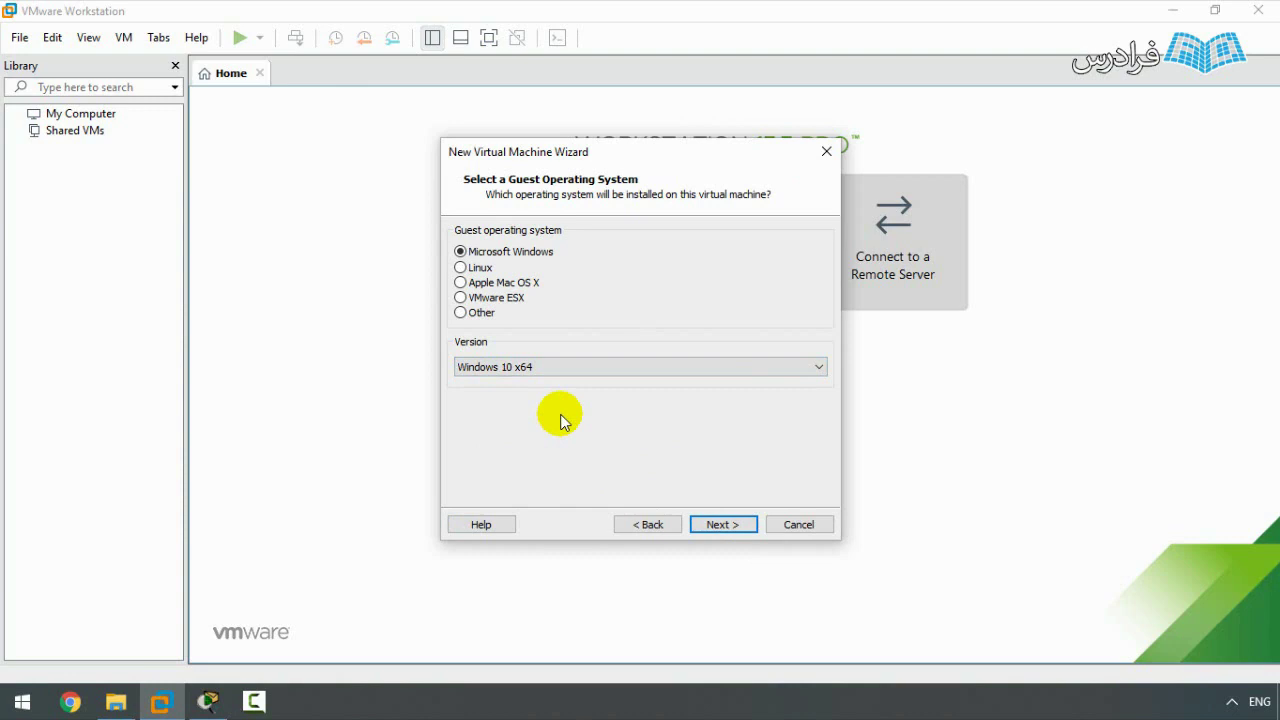
key("alt+Down")
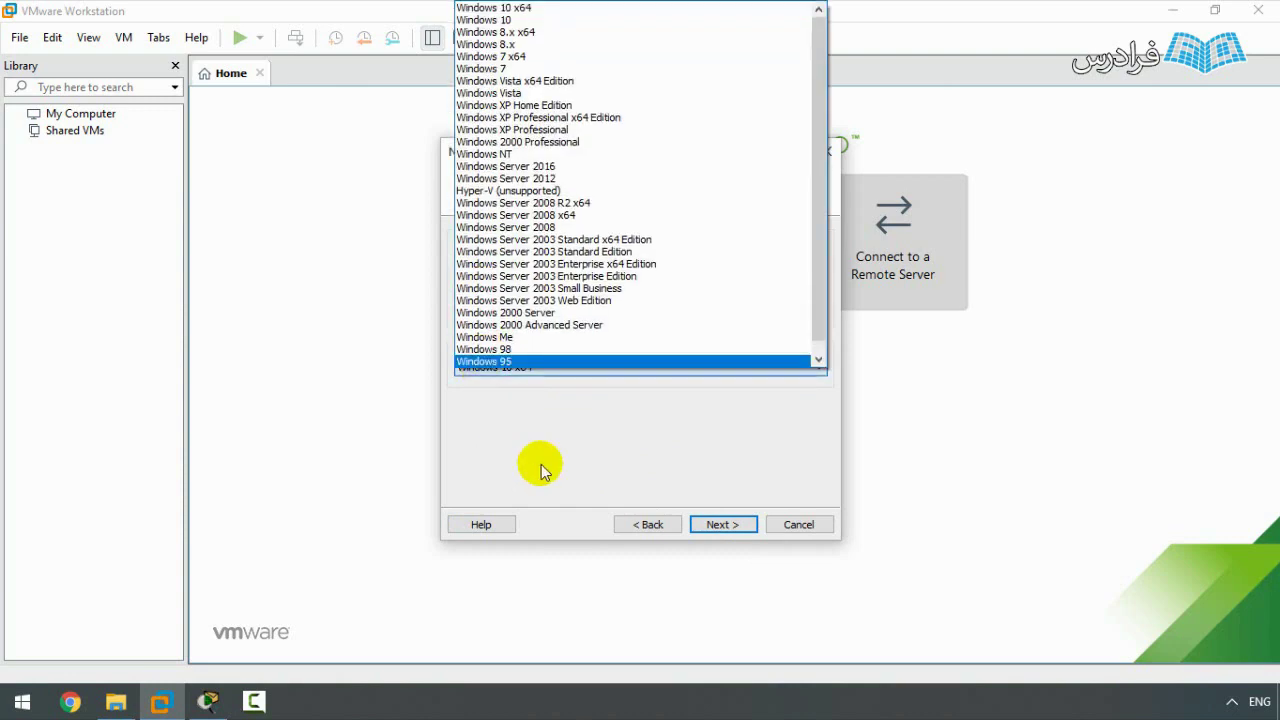
left_click(519, 57)
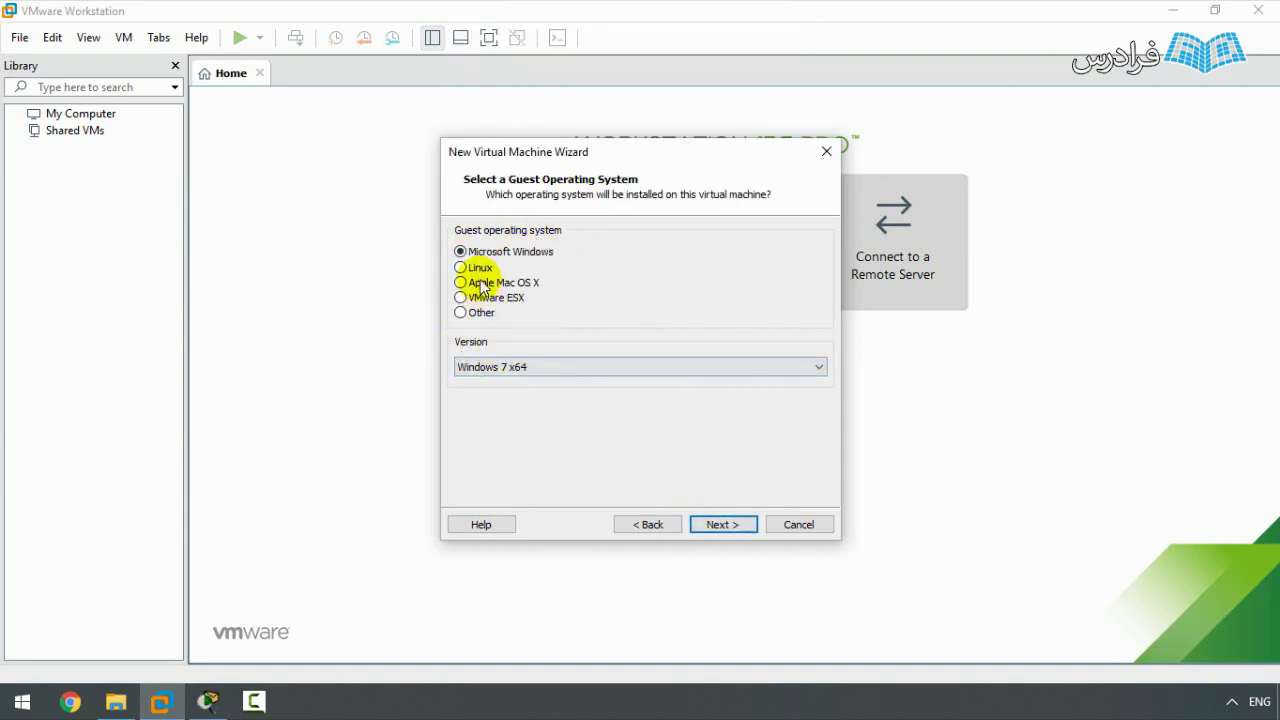
left_click(500, 369)
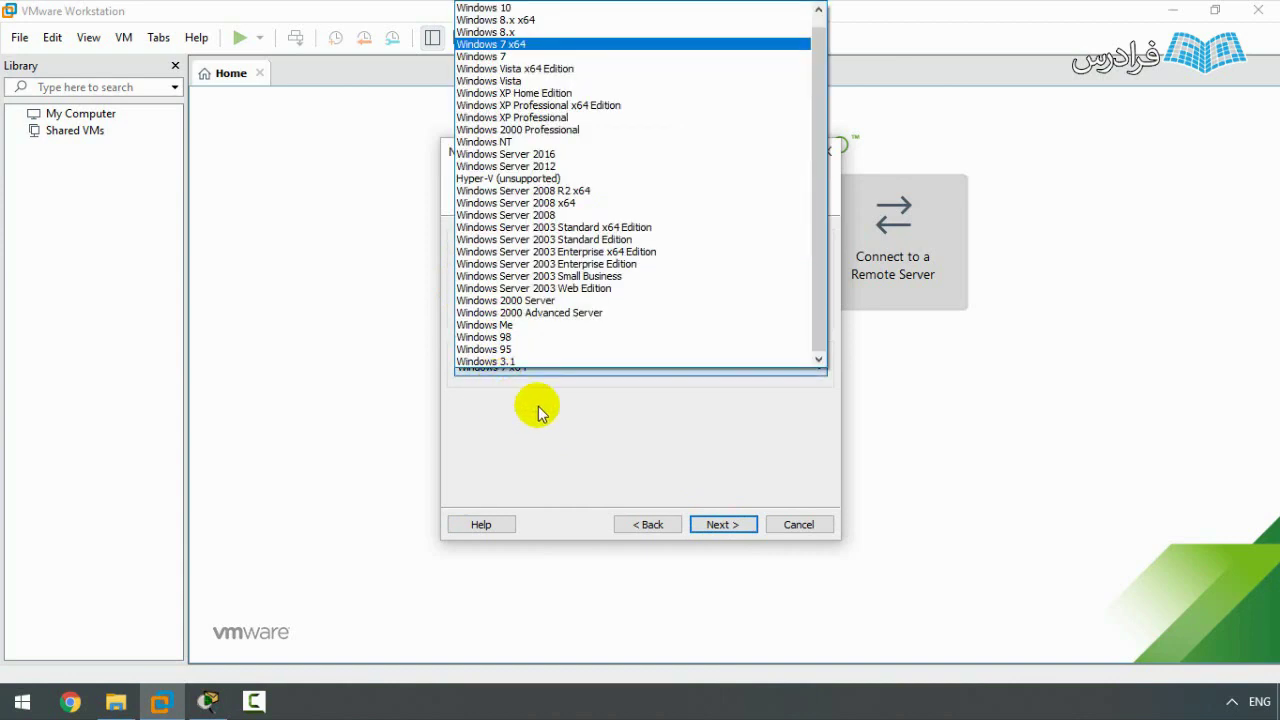
left_click(617, 458)
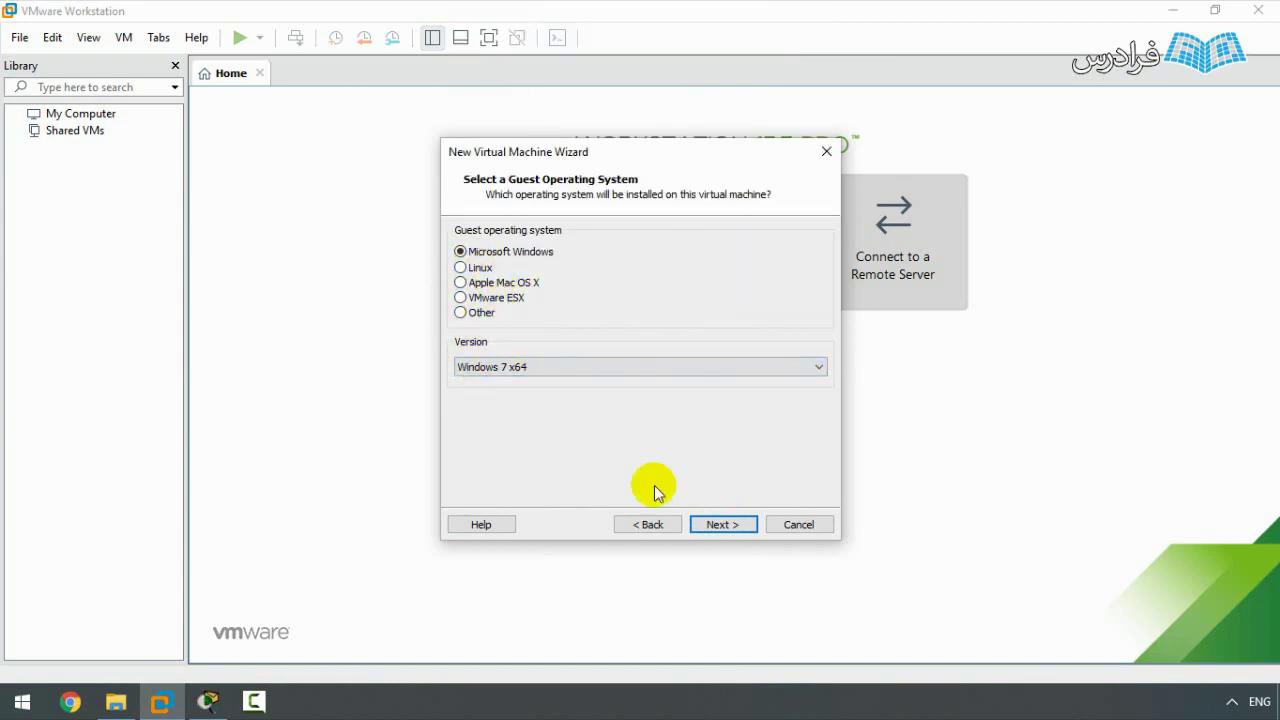
left_click(722, 525)
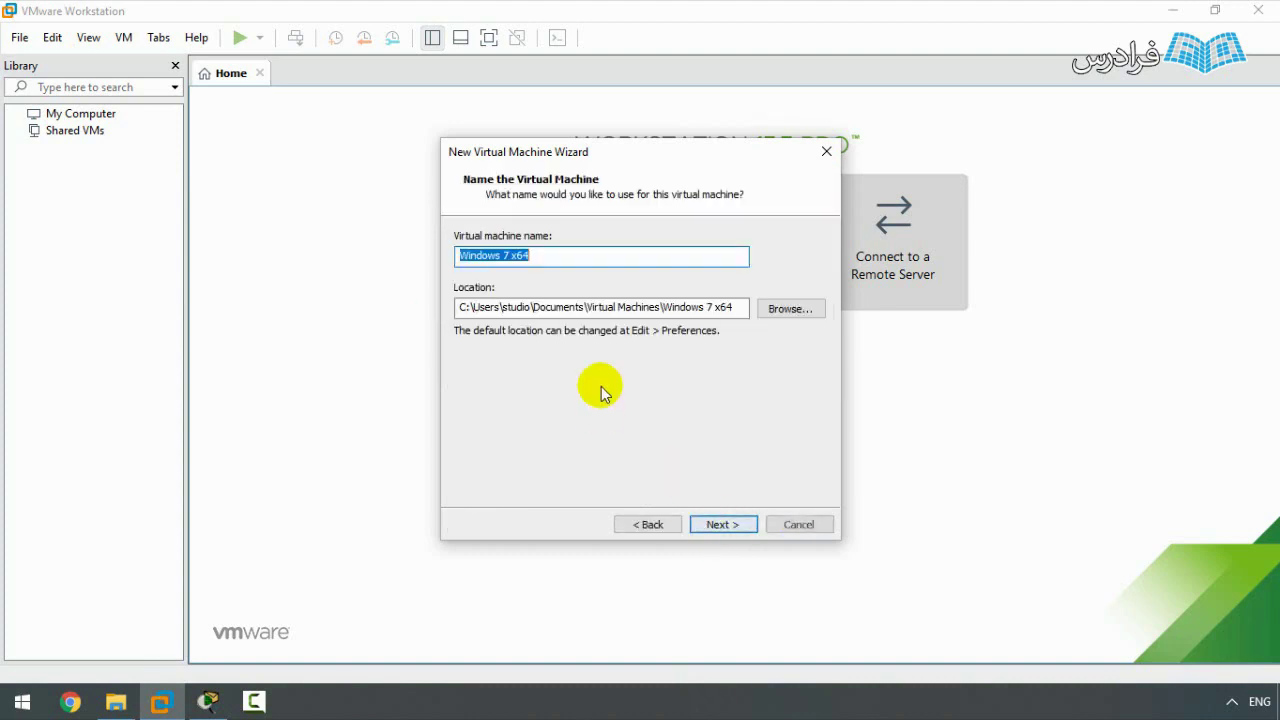
- Name the virtual machine PC1 and accept its default storage location
left_click(559, 255)
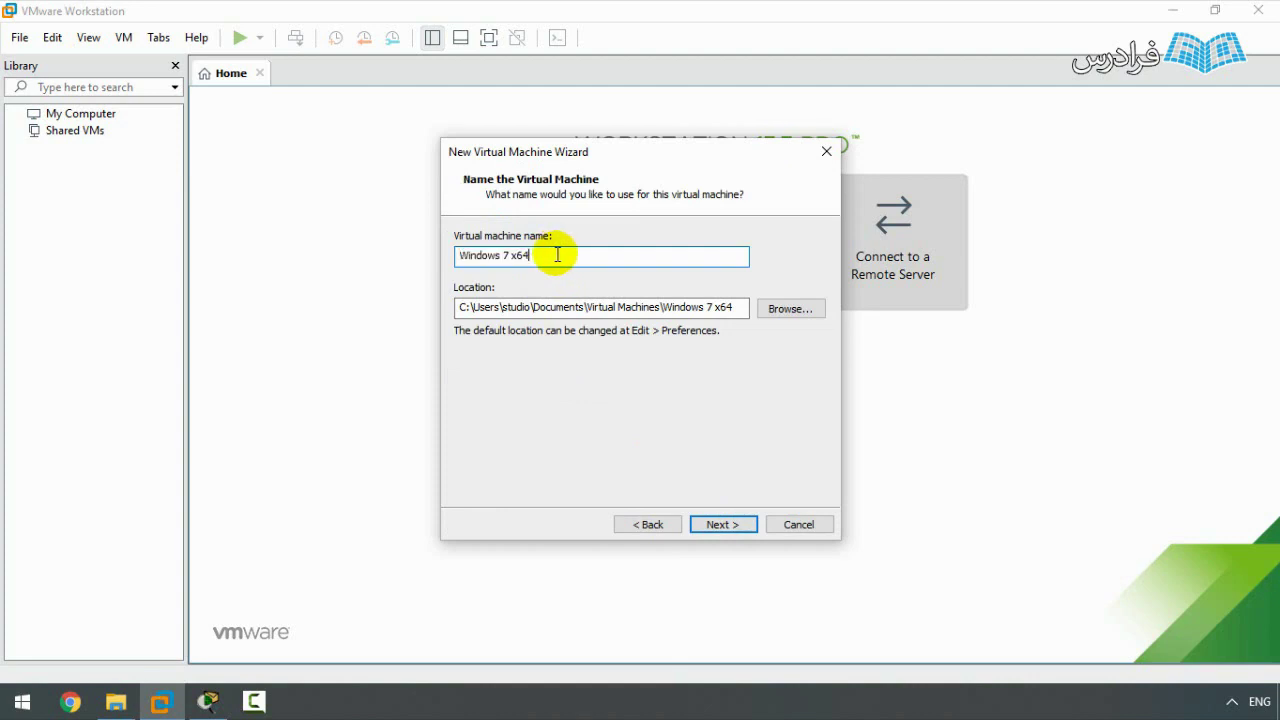
left_click_drag(559, 255, 414, 260)
type("PC")
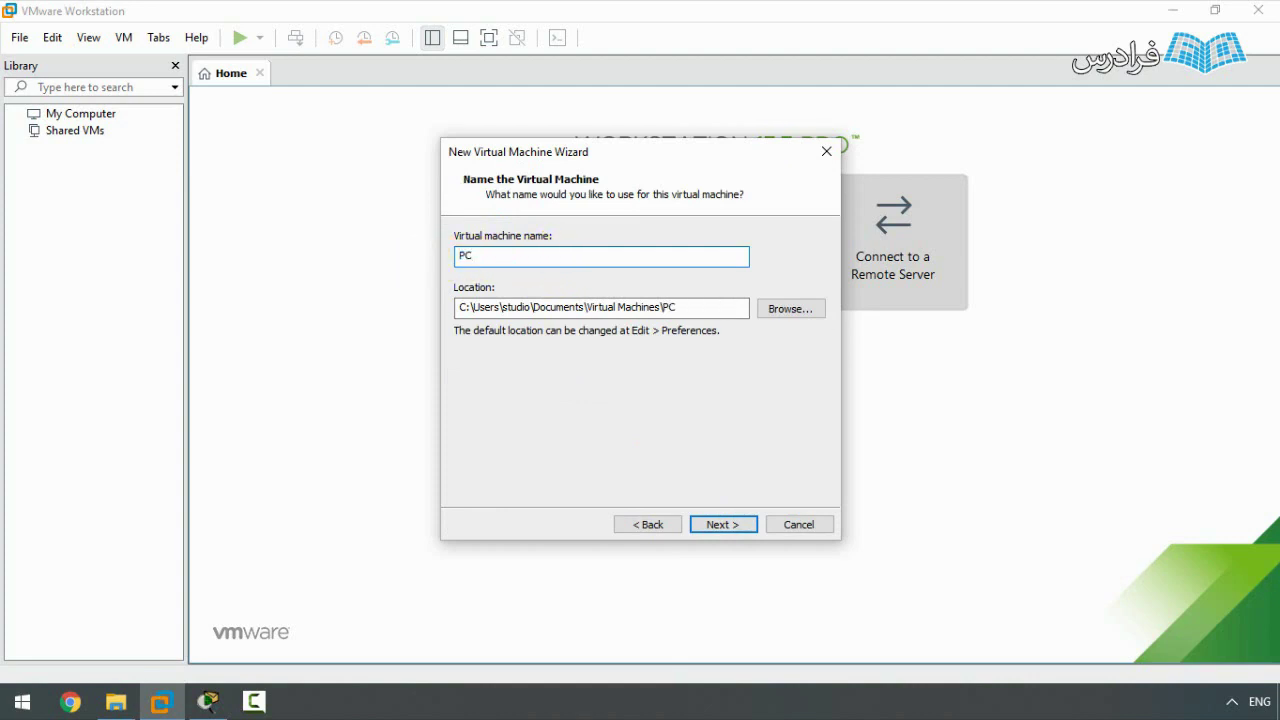
type("1")
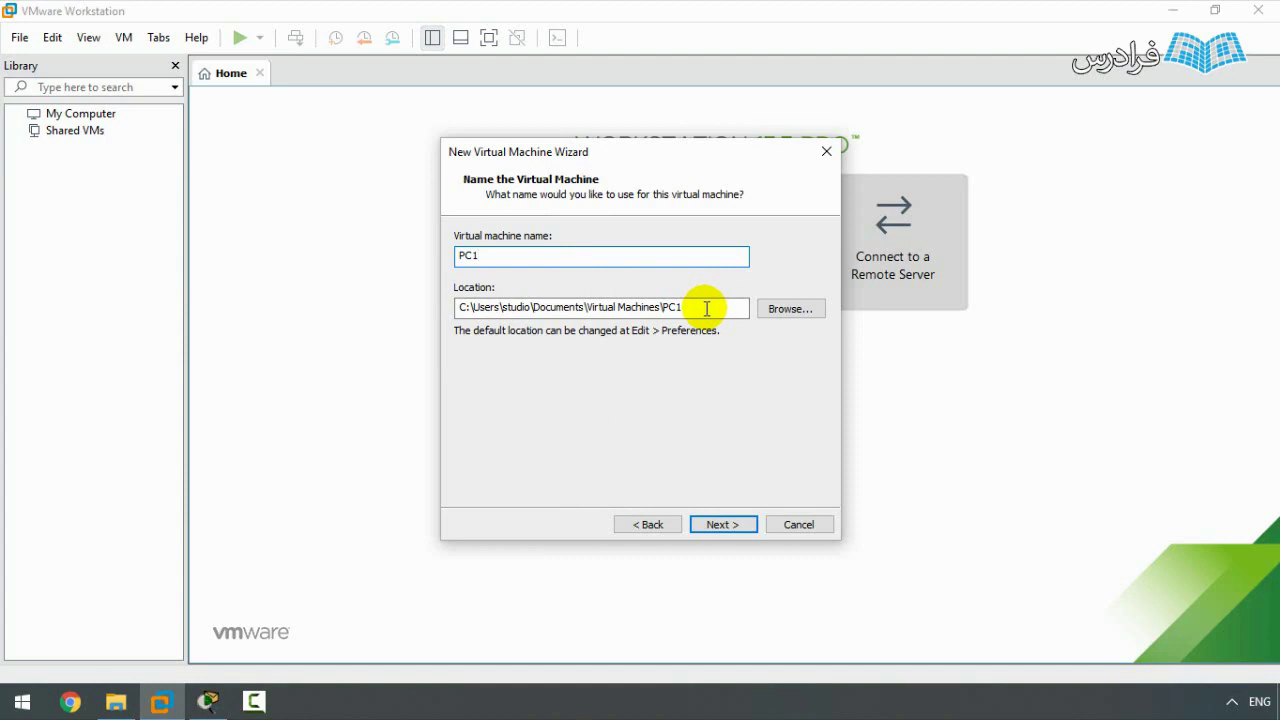
left_click_drag(686, 308, 666, 310)
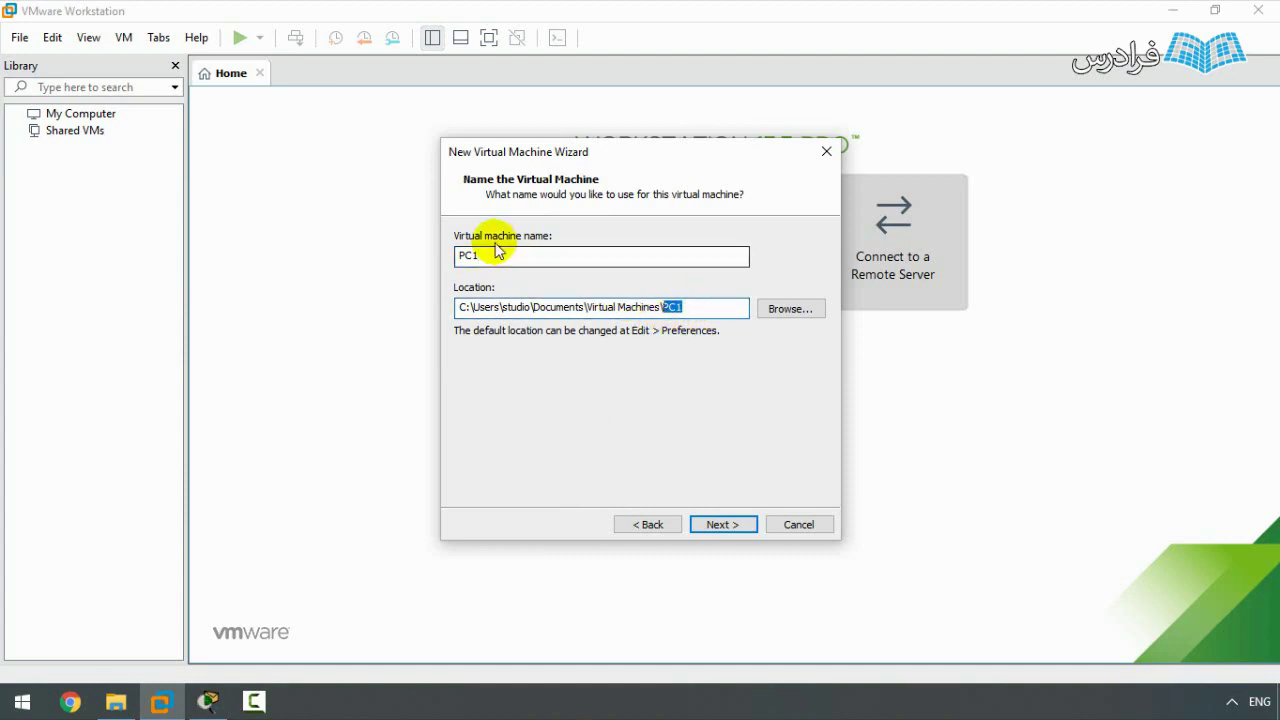
left_click(720, 524)
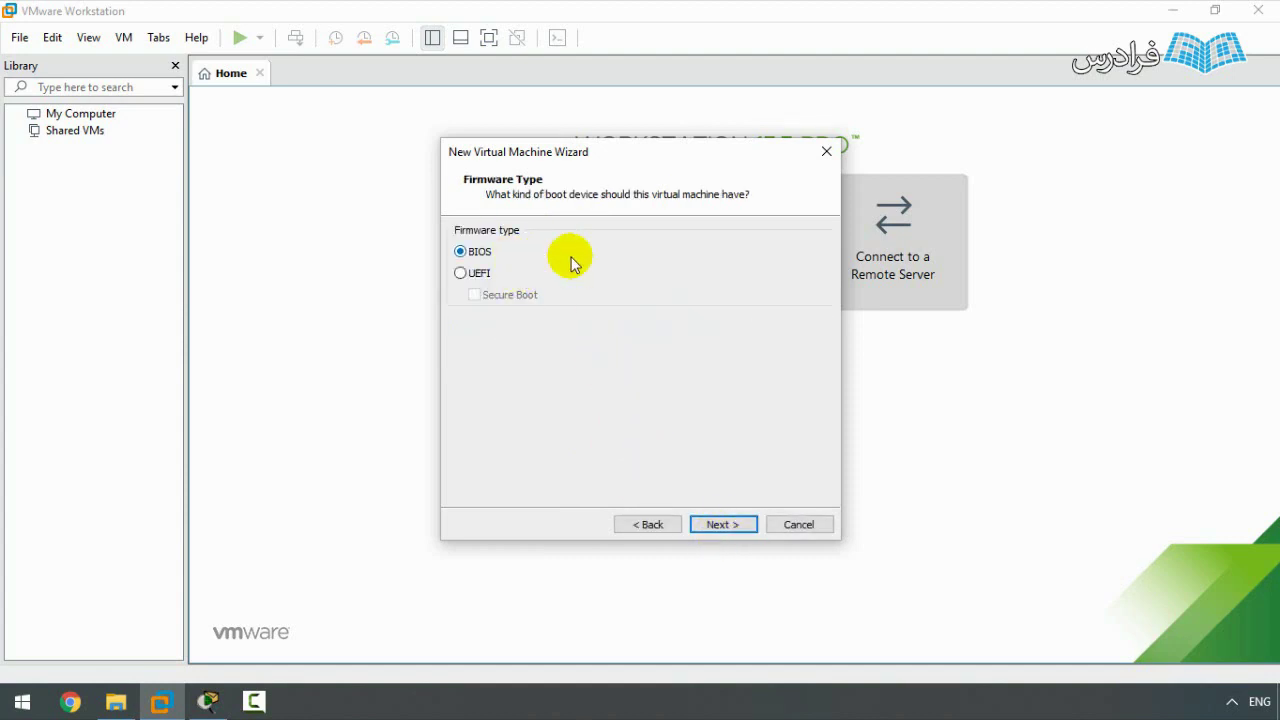
- Accept BIOS firmware and one single-core processor, and set the virtual machine's memory to 1024 MB
left_click(717, 526)
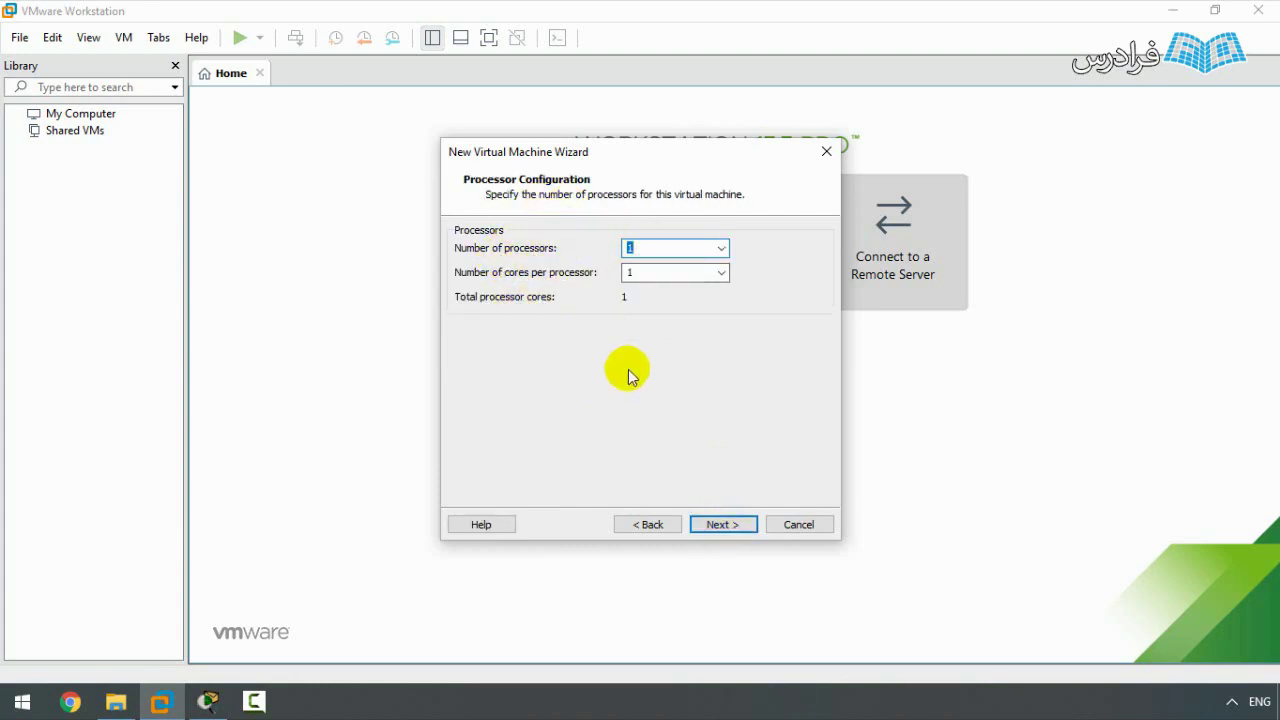
left_click(732, 524)
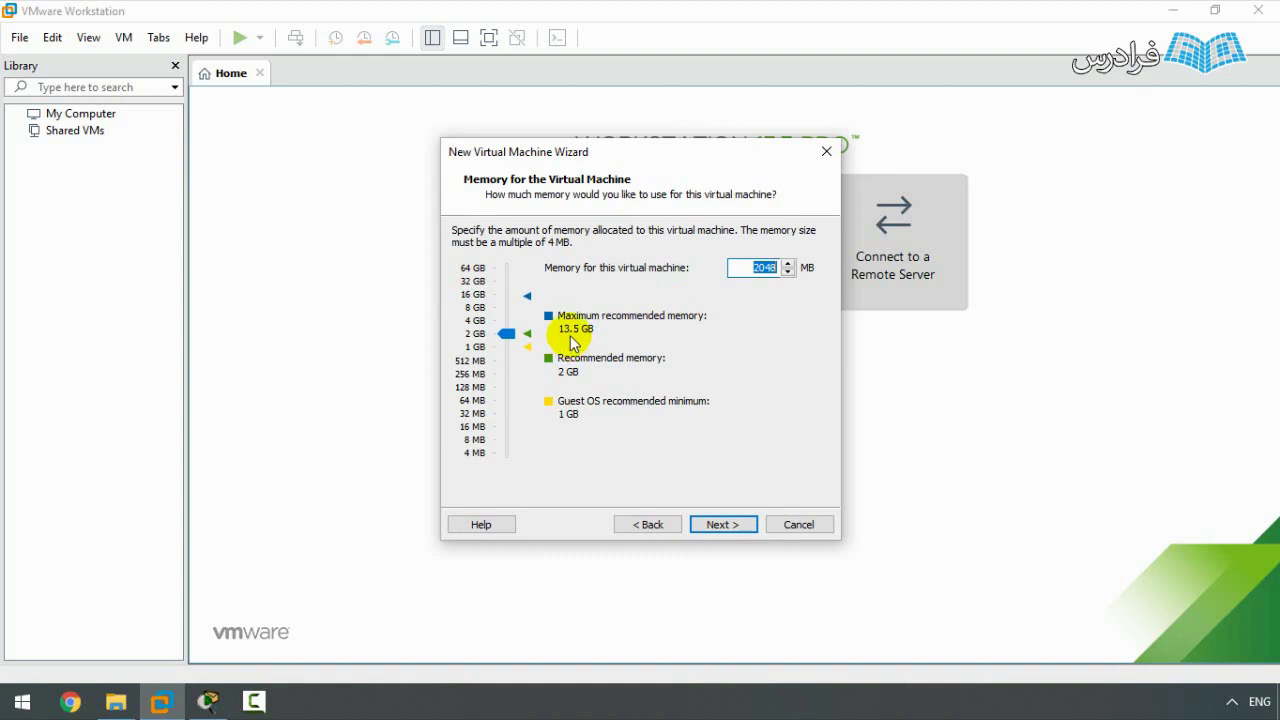
left_click(480, 352)
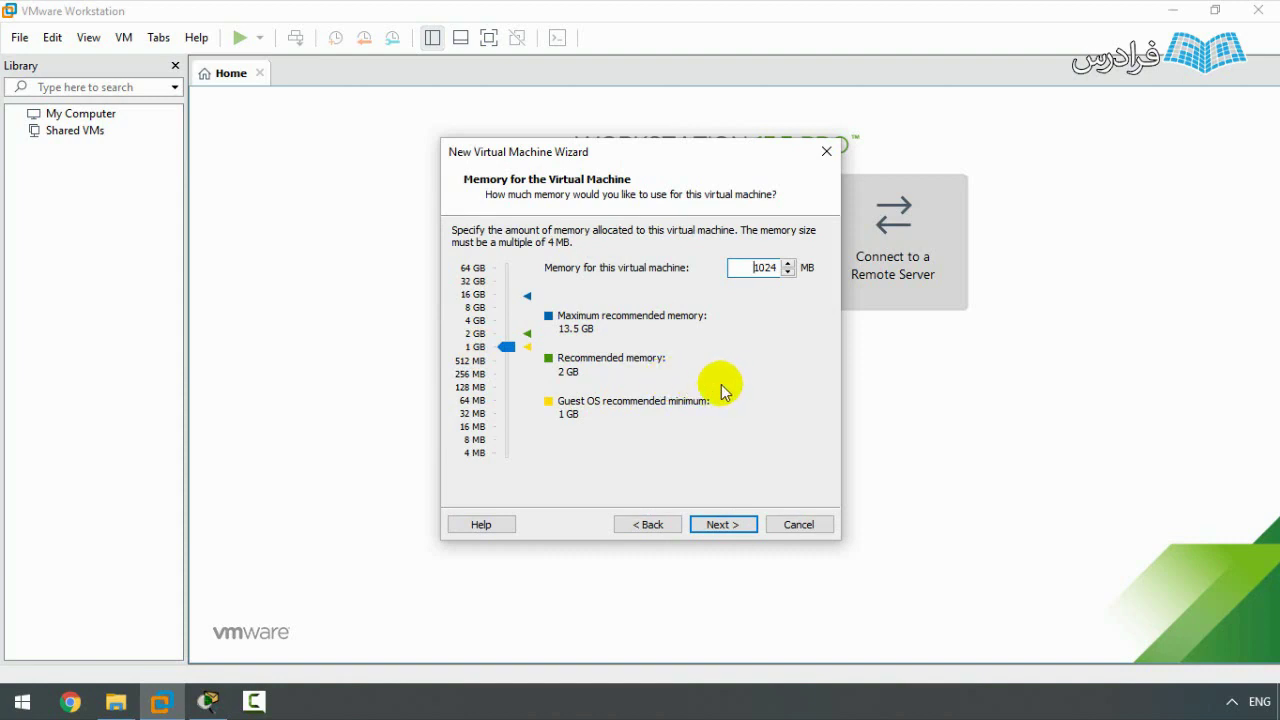
left_click(721, 523)
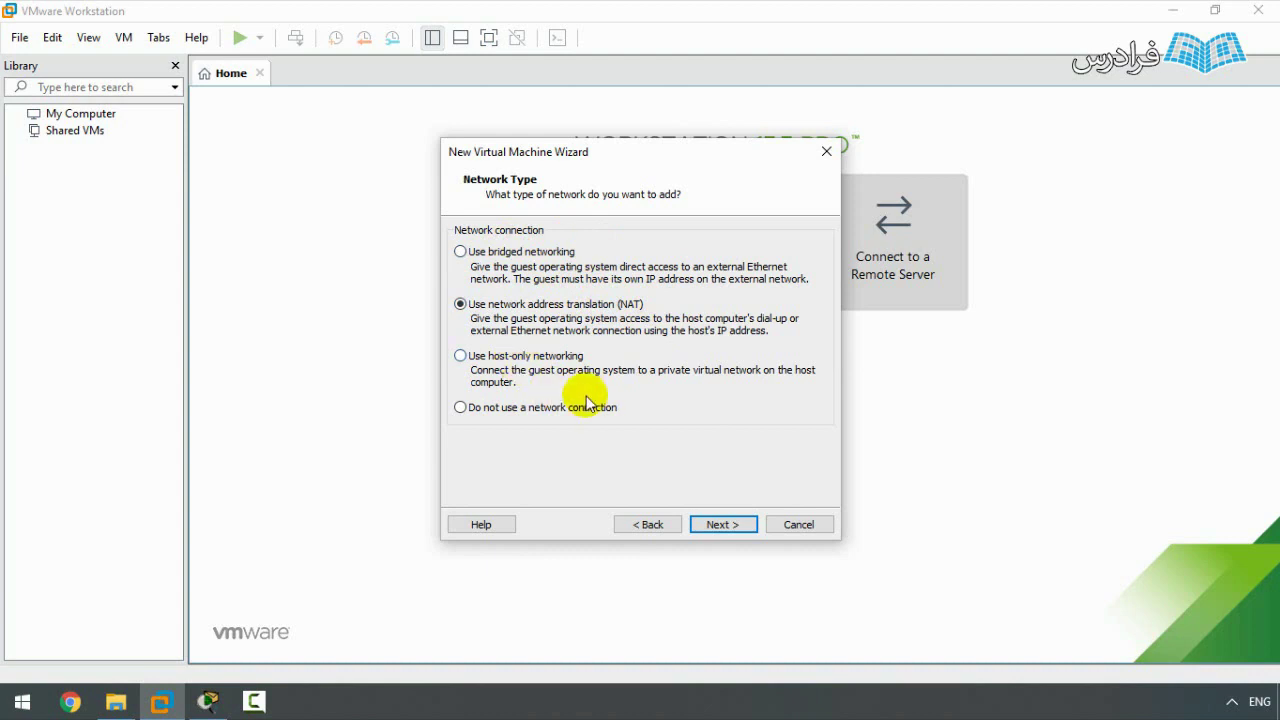
- Consult the network topology in Packet Tracer, return to VMware Workstation and accept network address translation (NAT) as the network type
left_click(205, 700)
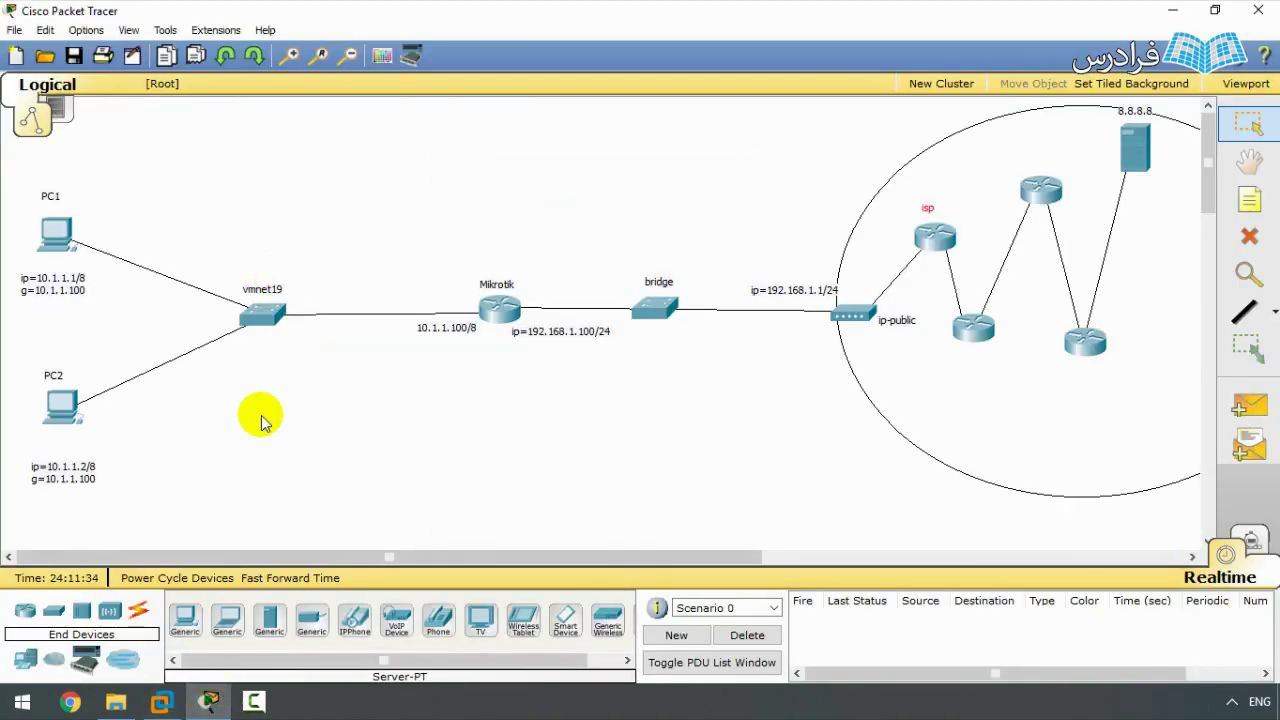
left_click(1172, 10)
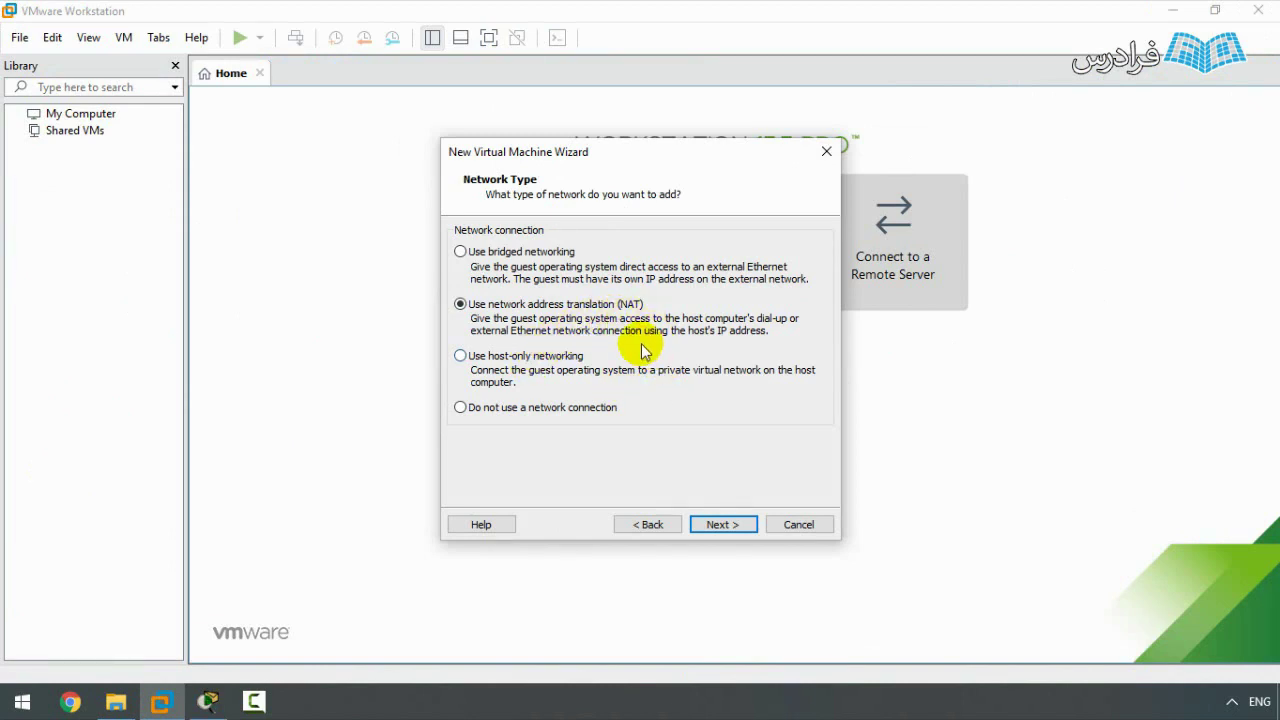
left_click(722, 526)
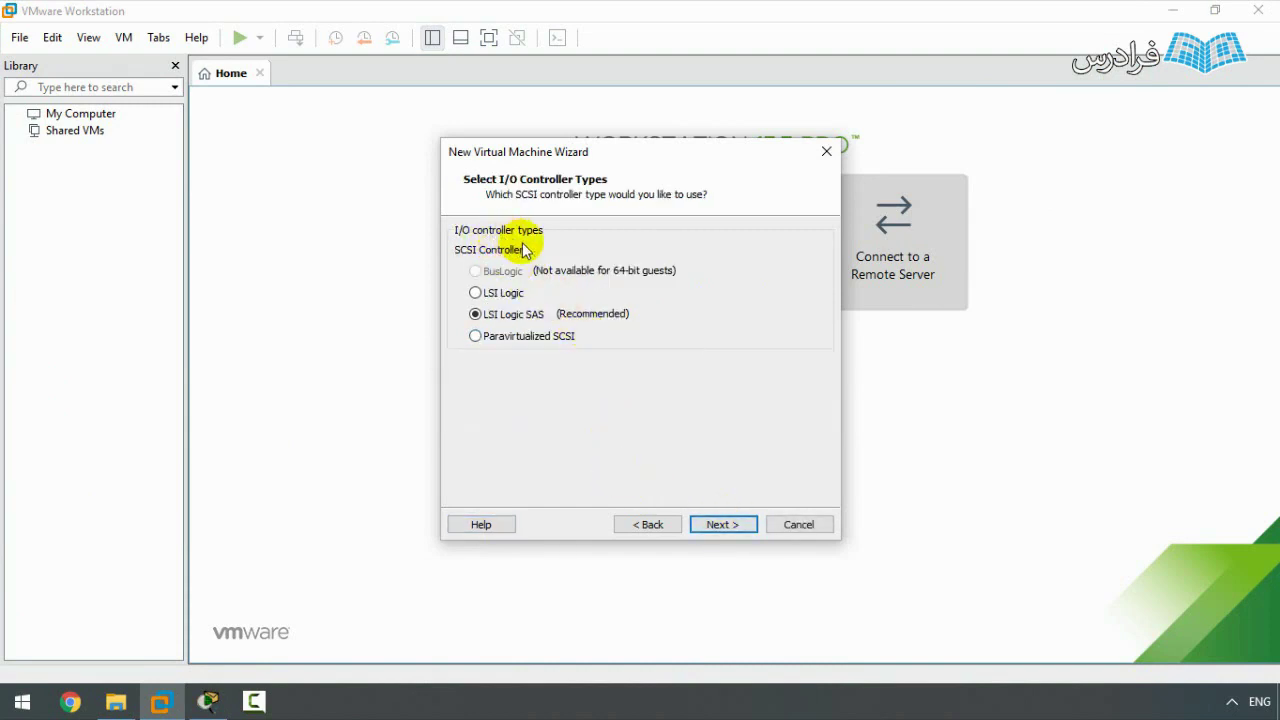
- Create a new SCSI virtual disk on the LSI Logic SAS controller, with 40 GB maximum size and stored as a single file
left_click(727, 526)
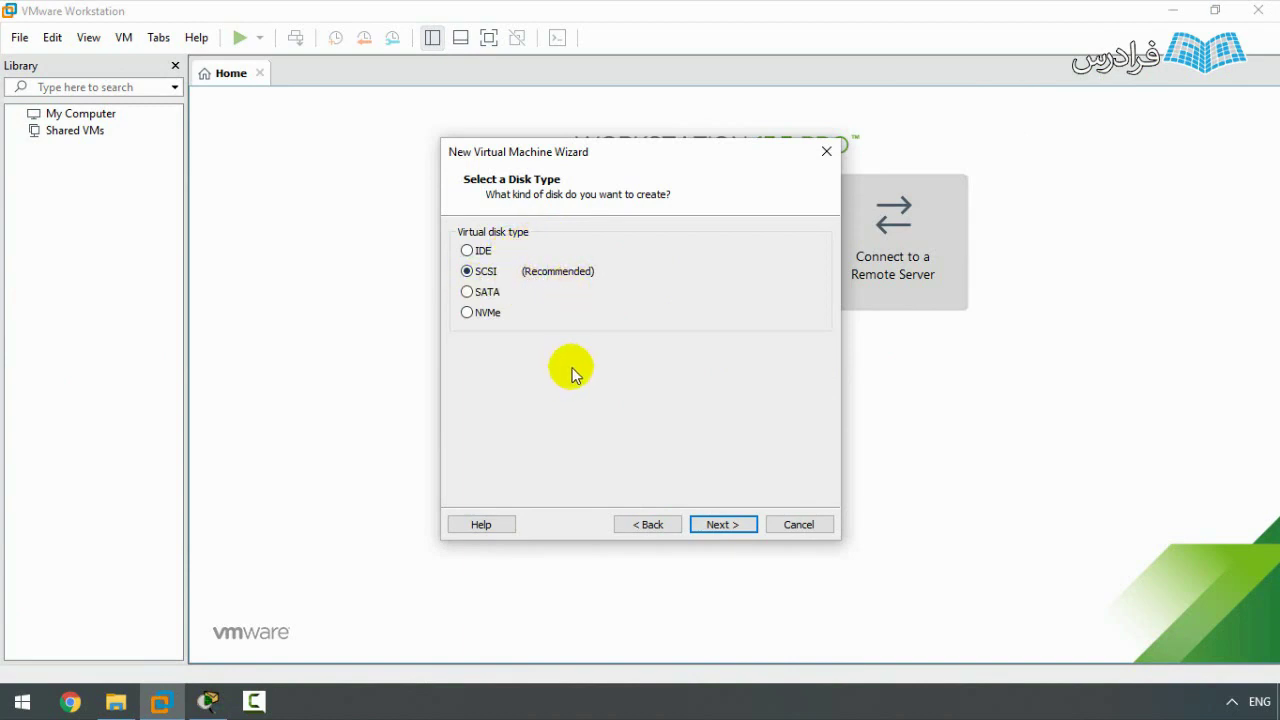
left_click(724, 525)
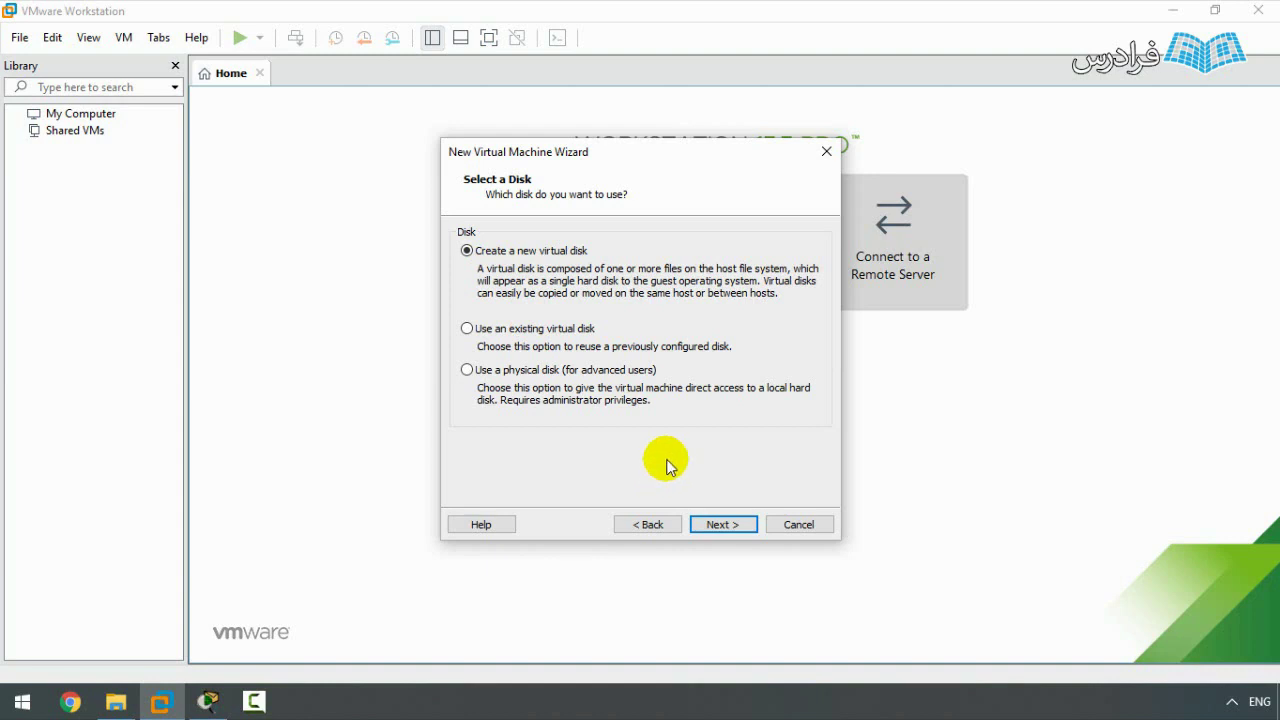
left_click(720, 524)
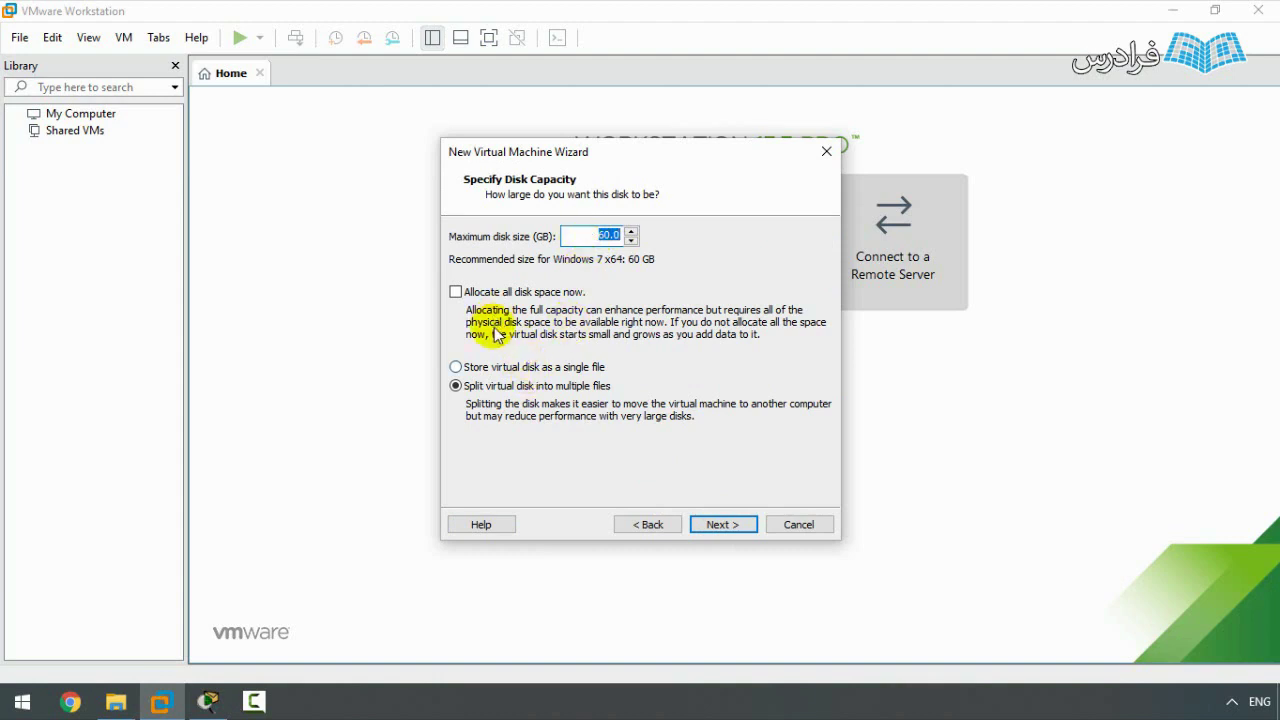
type("40")
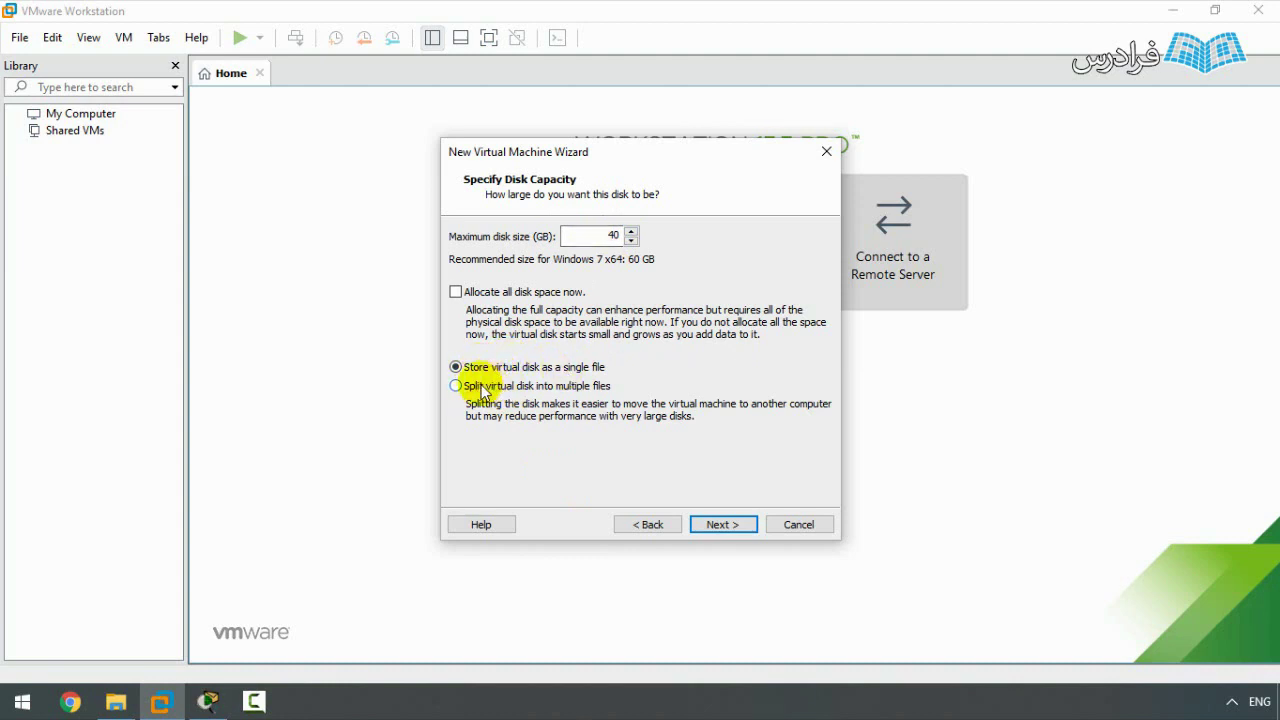
left_click(714, 524)
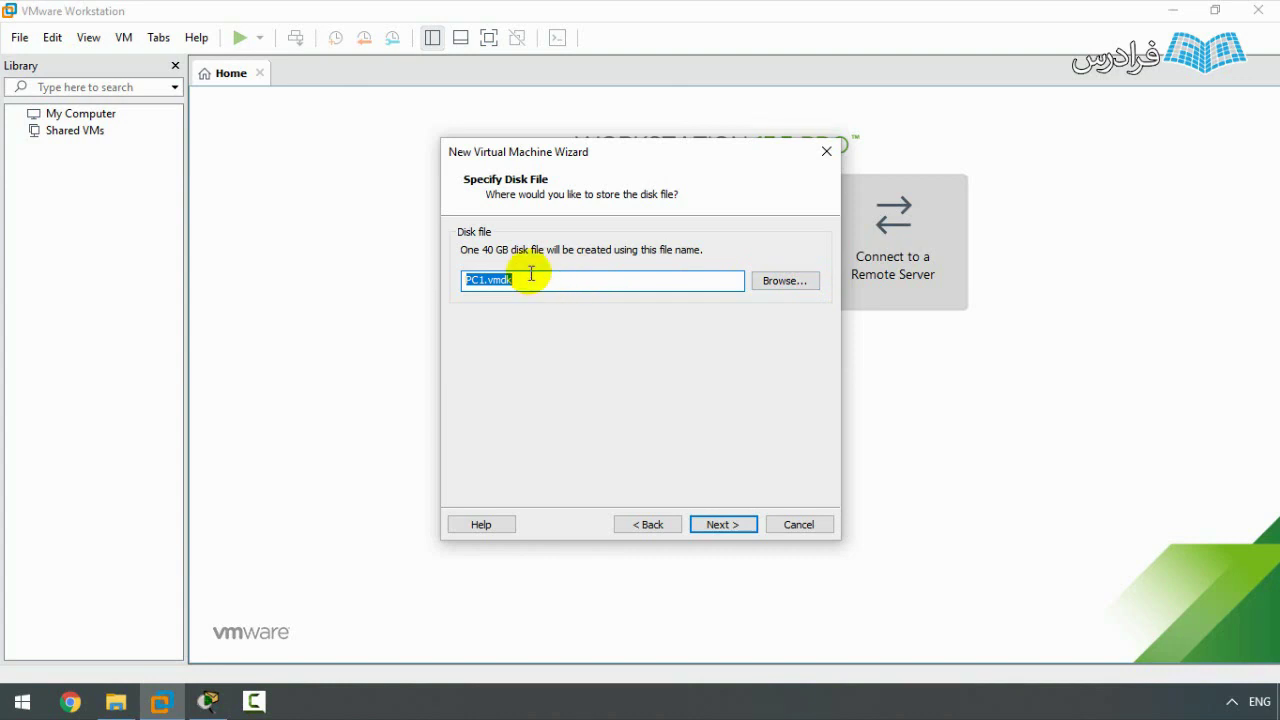
- Accept PC1.vmdk as the disk file, review the virtual machine's summary and hardware settings, and abandon the wizard without creating the machine
left_click(729, 526)
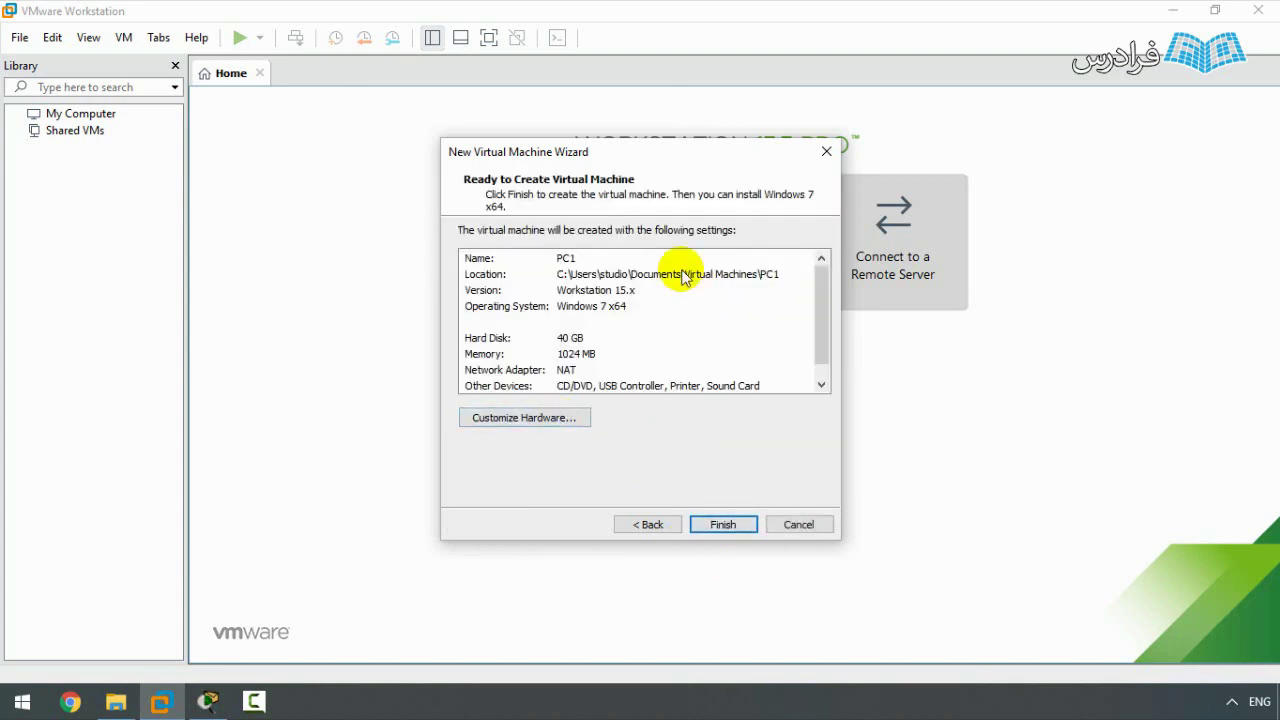
left_click_drag(818, 290, 816, 332)
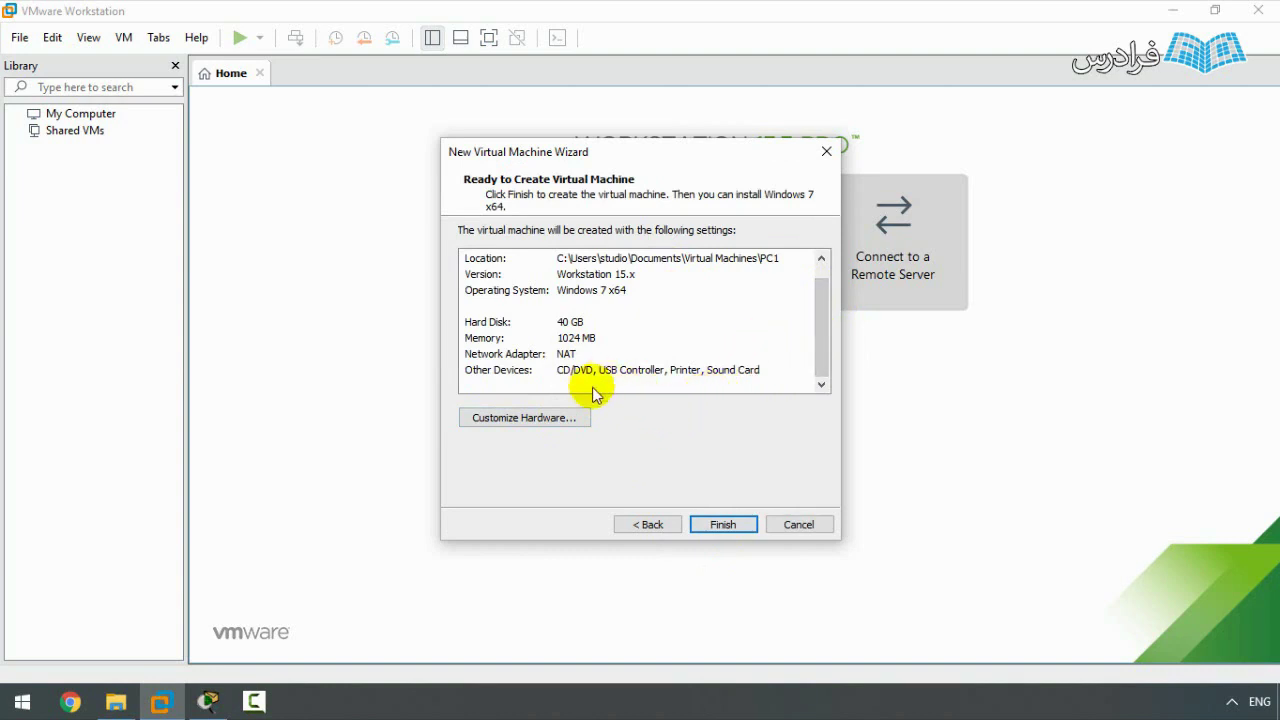
left_click(541, 420)
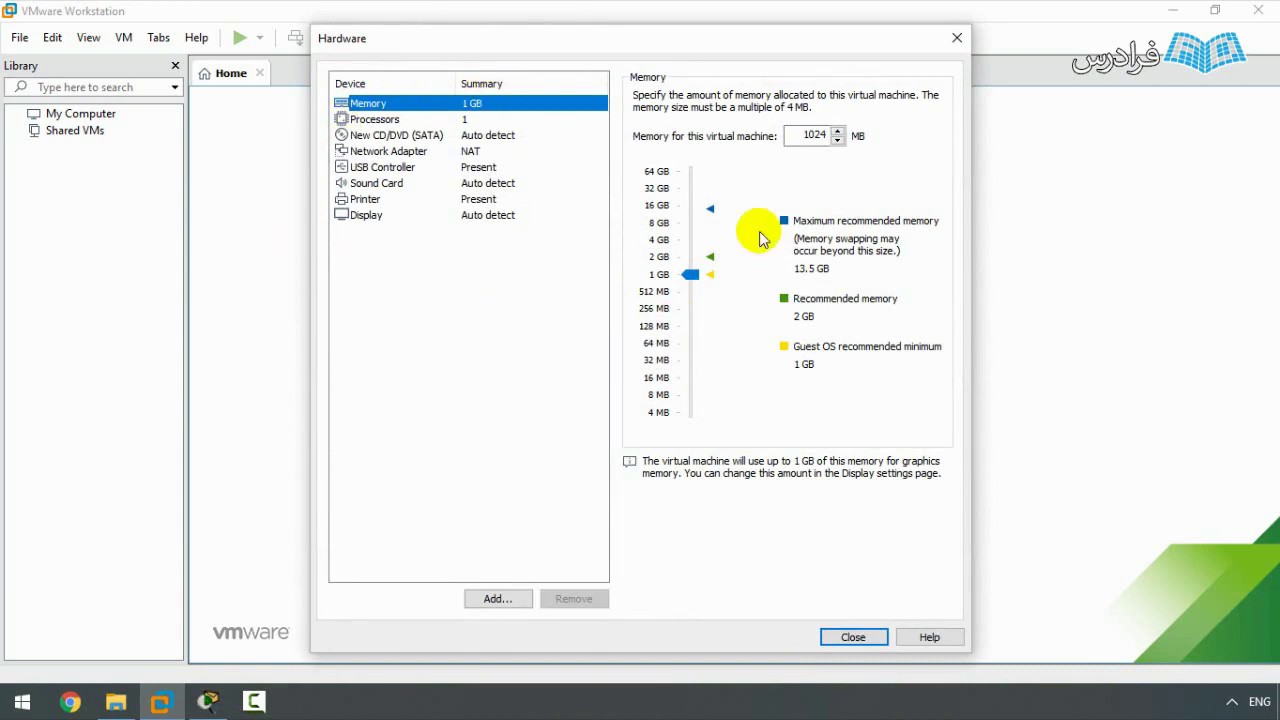
left_click(957, 38)
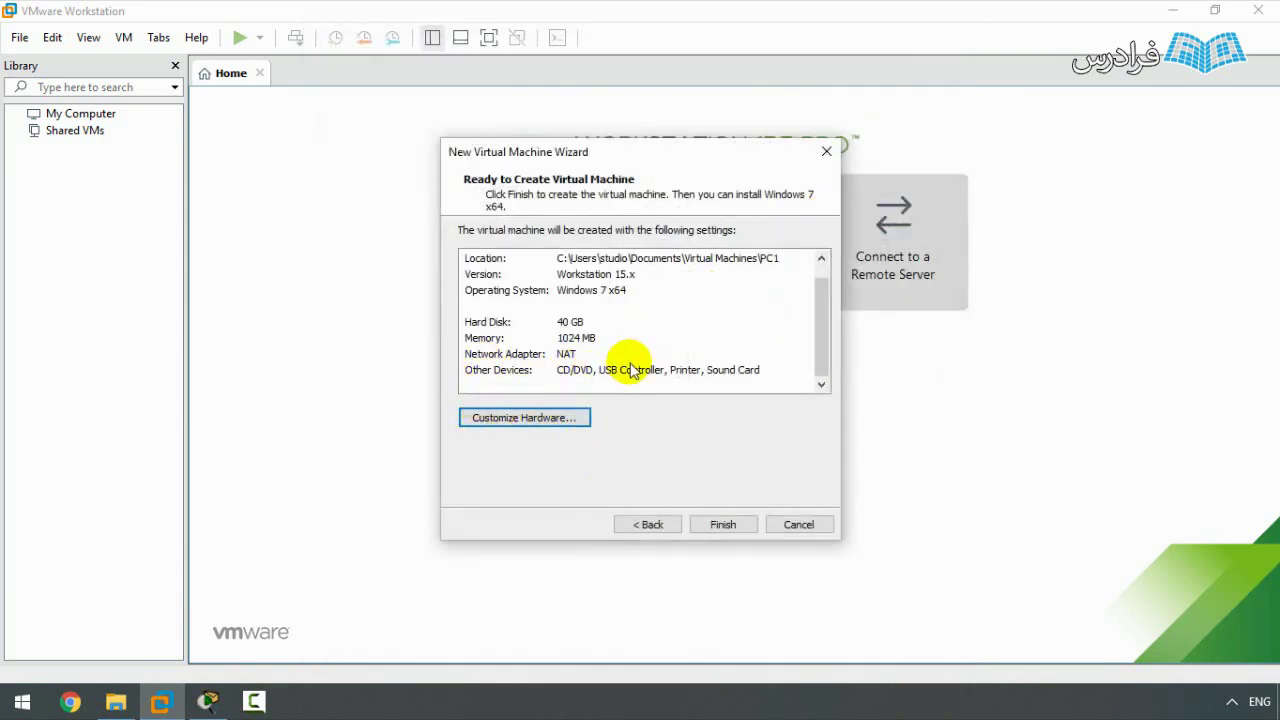
left_click(826, 151)
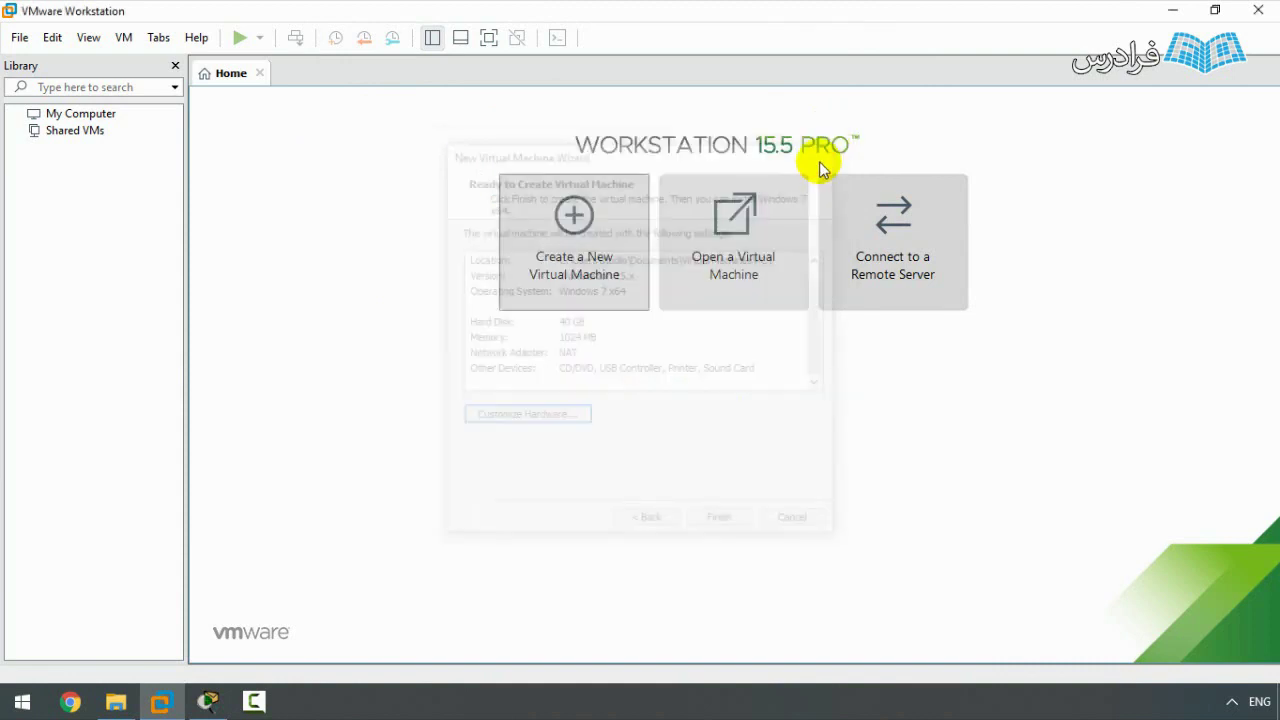
- Switch to File Explorer and open the existing windows7x64.vmx virtual machine from the PC1 folder in VMware Workstation
left_click(118, 700)
double_click(257, 208)
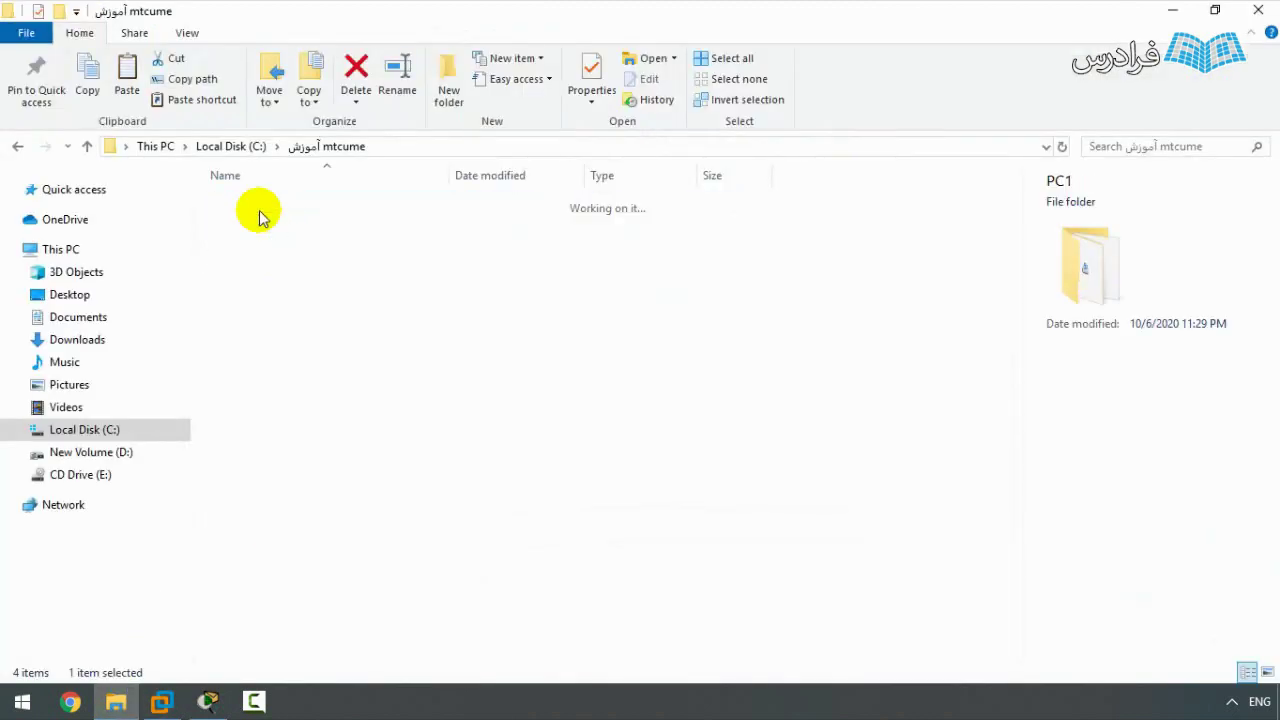
double_click(313, 385)
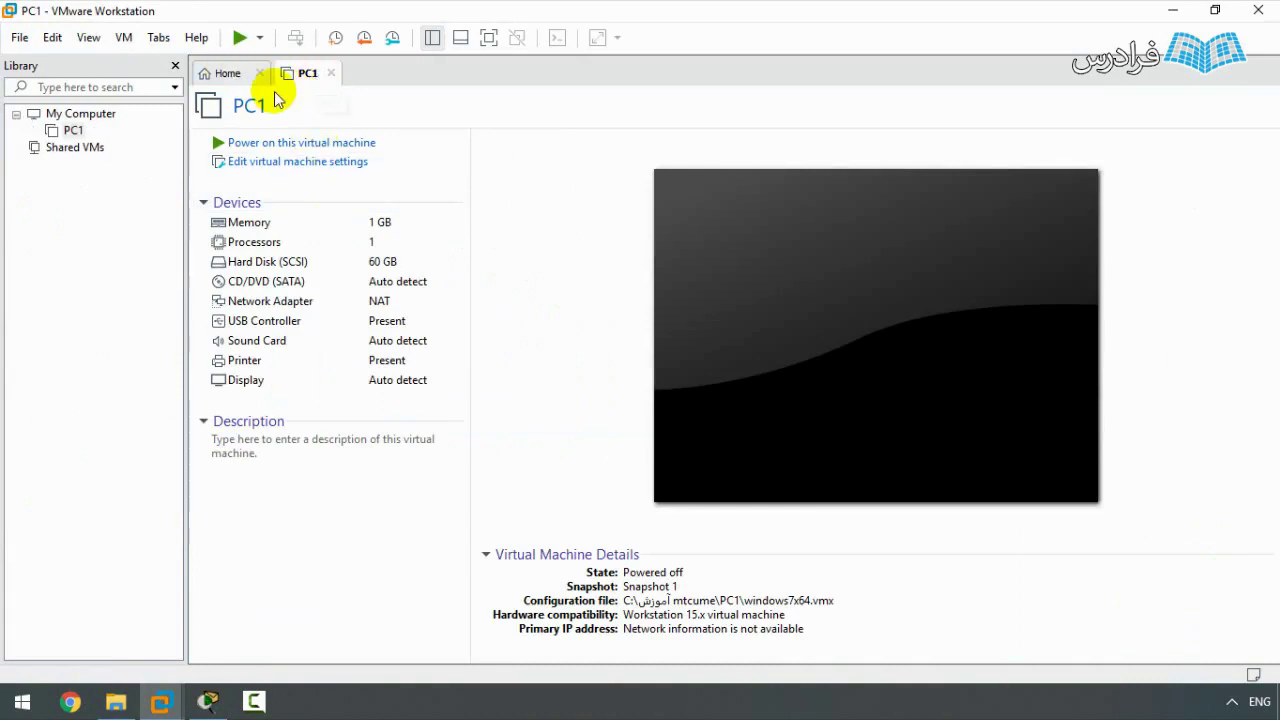
- Open the existing windows7x64.vmx virtual machine from the PC2 folder inside the mtcume training folder
left_click(229, 73)
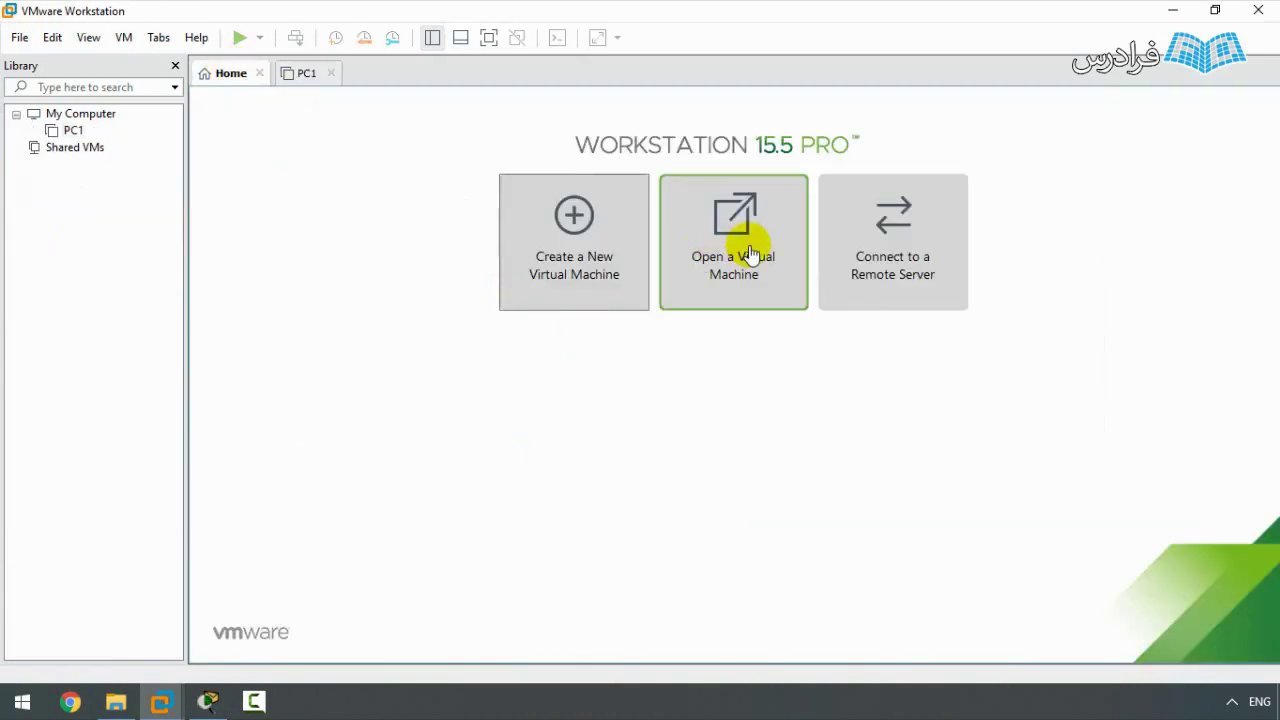
left_click(750, 253)
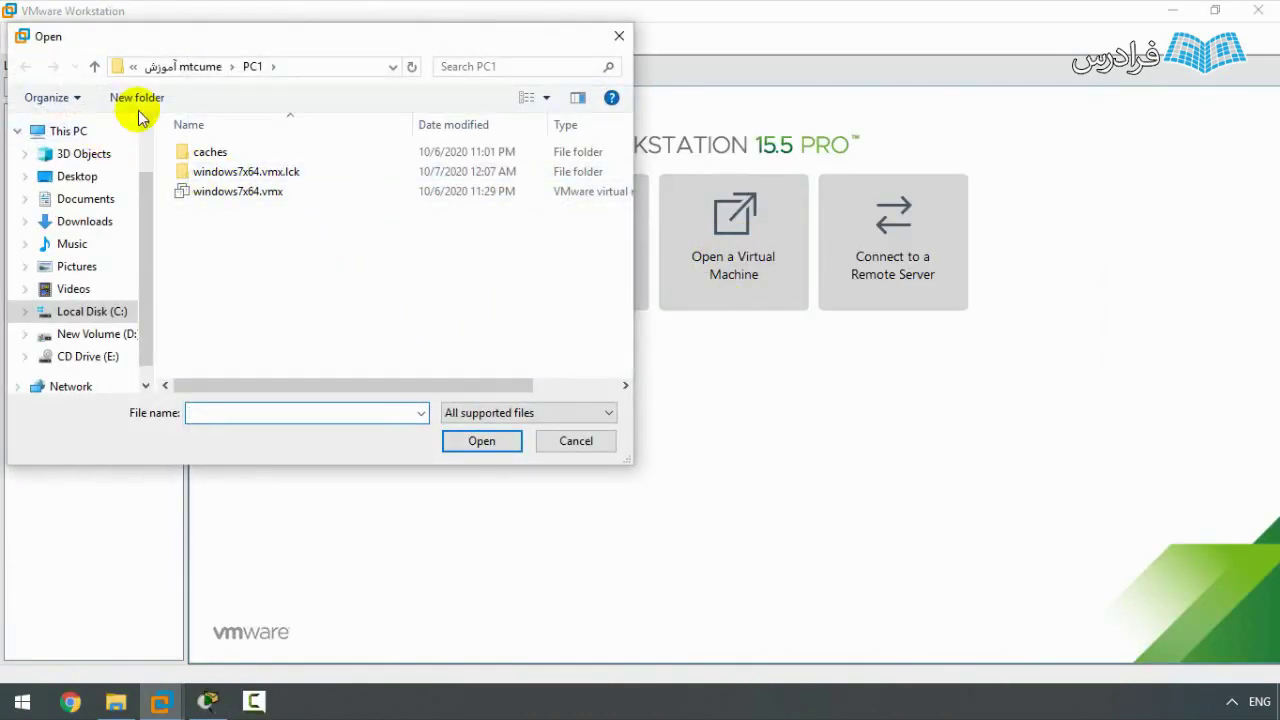
left_click(198, 68)
double_click(208, 151)
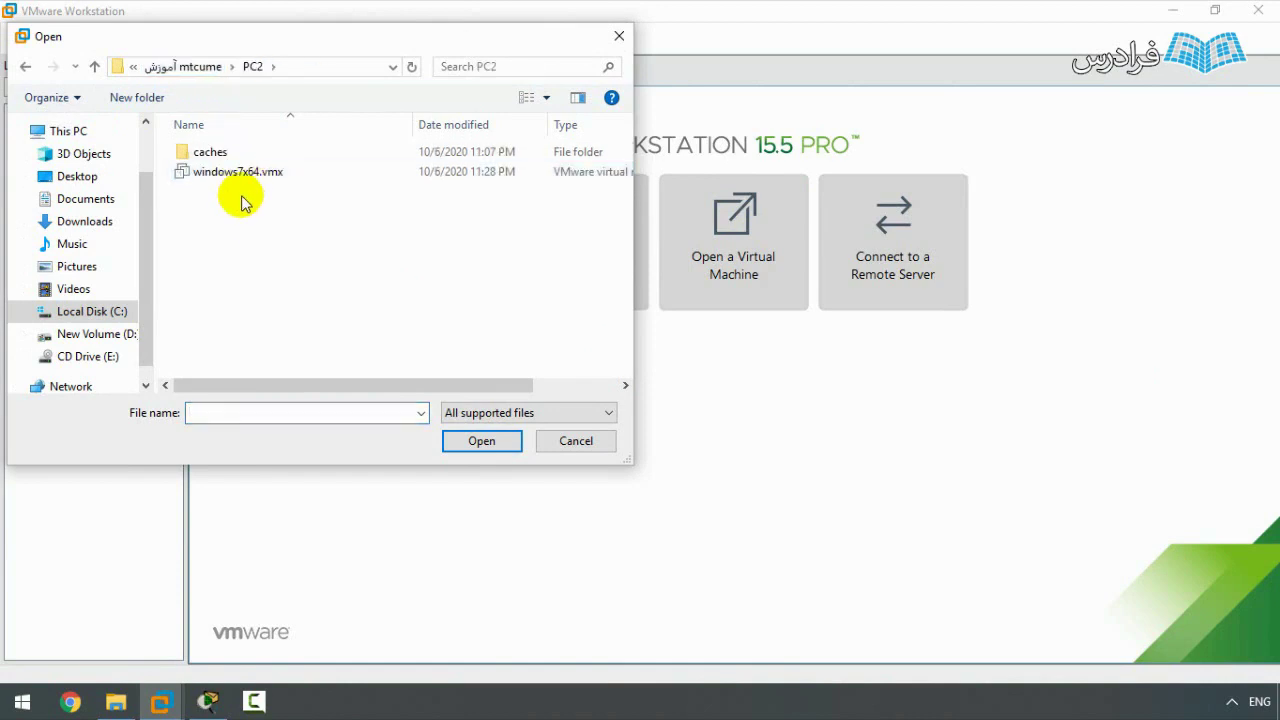
key("Escape")
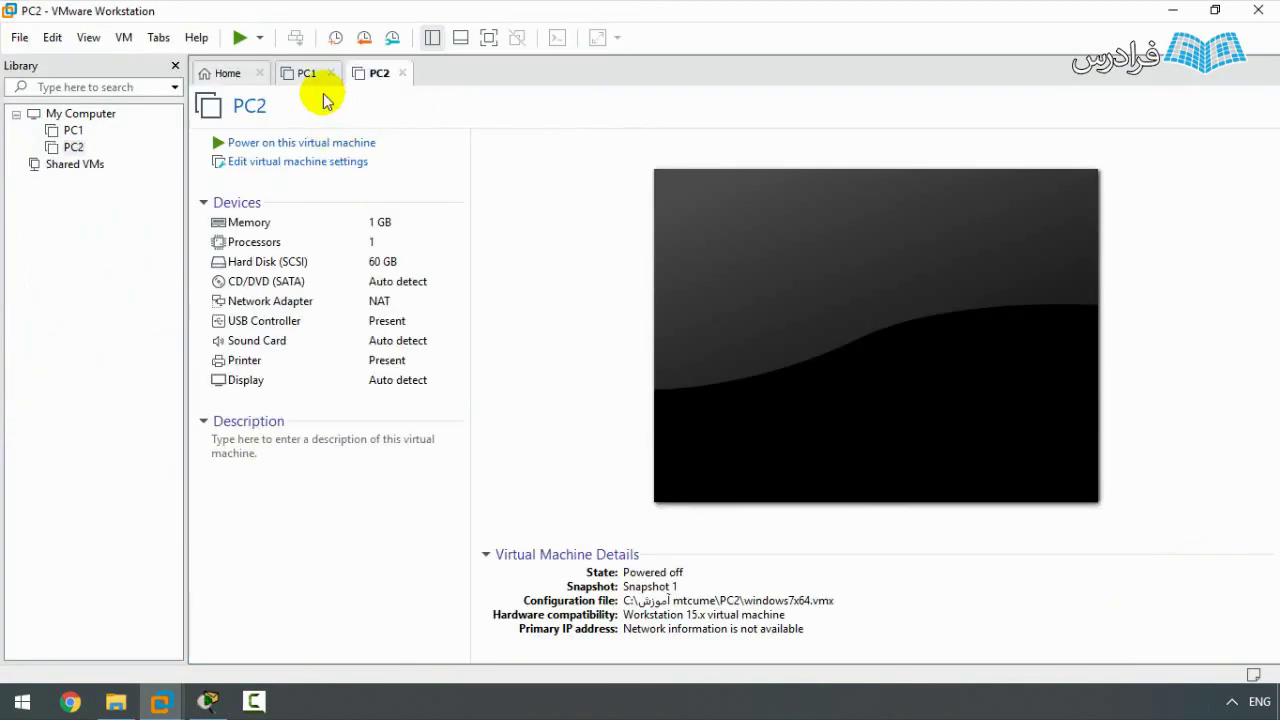
- Try setting PC1's CD/DVD (SATA) drive to use an ISO image file, and discard the virtual machine settings
left_click(312, 73)
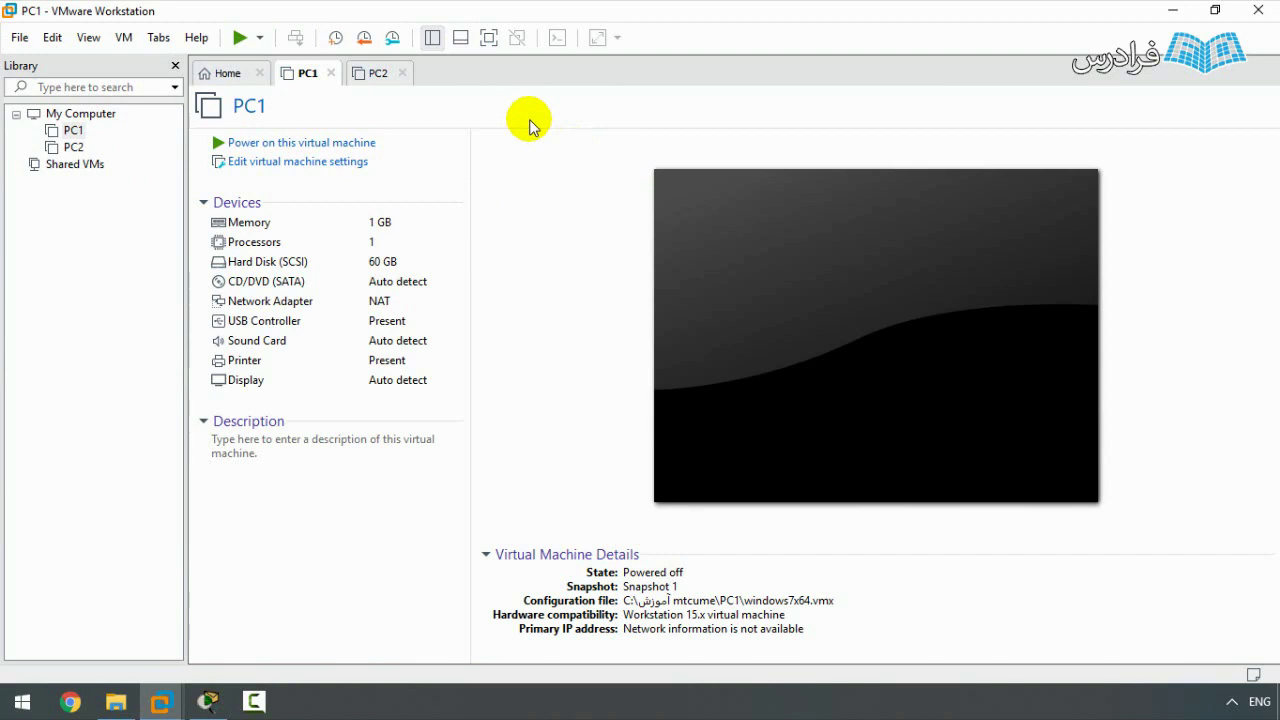
left_click(229, 72)
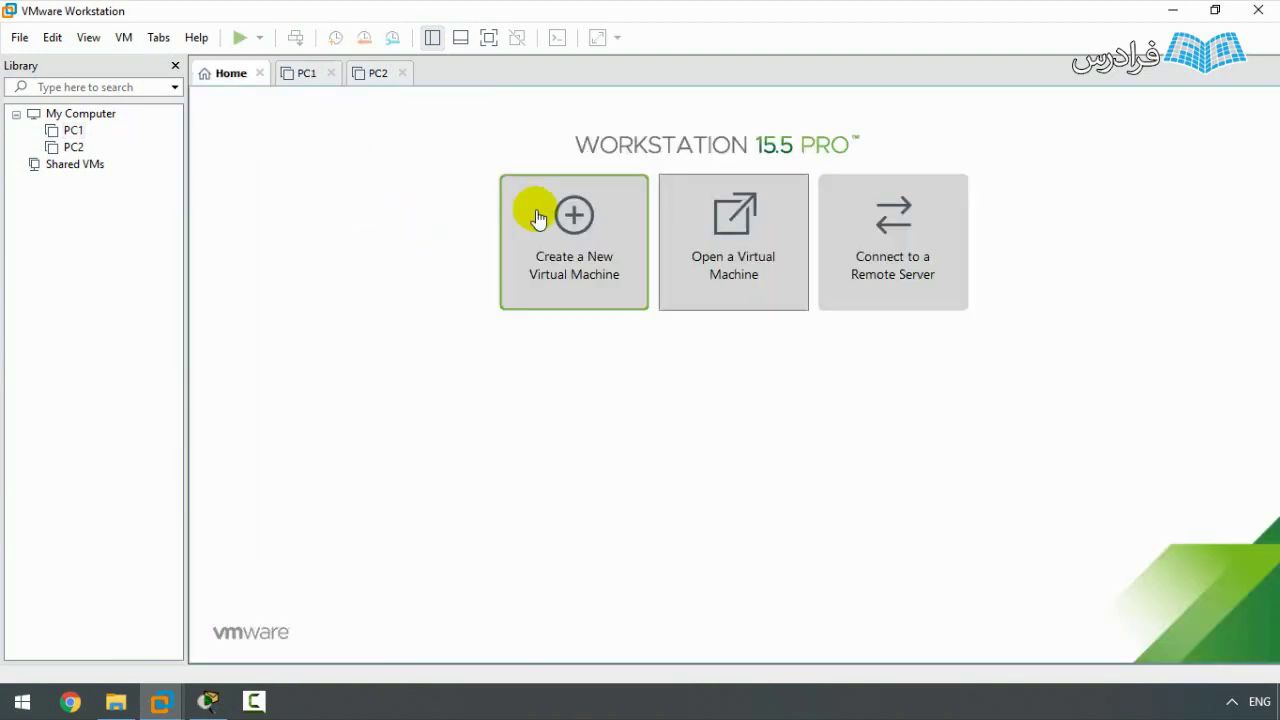
left_click(305, 80)
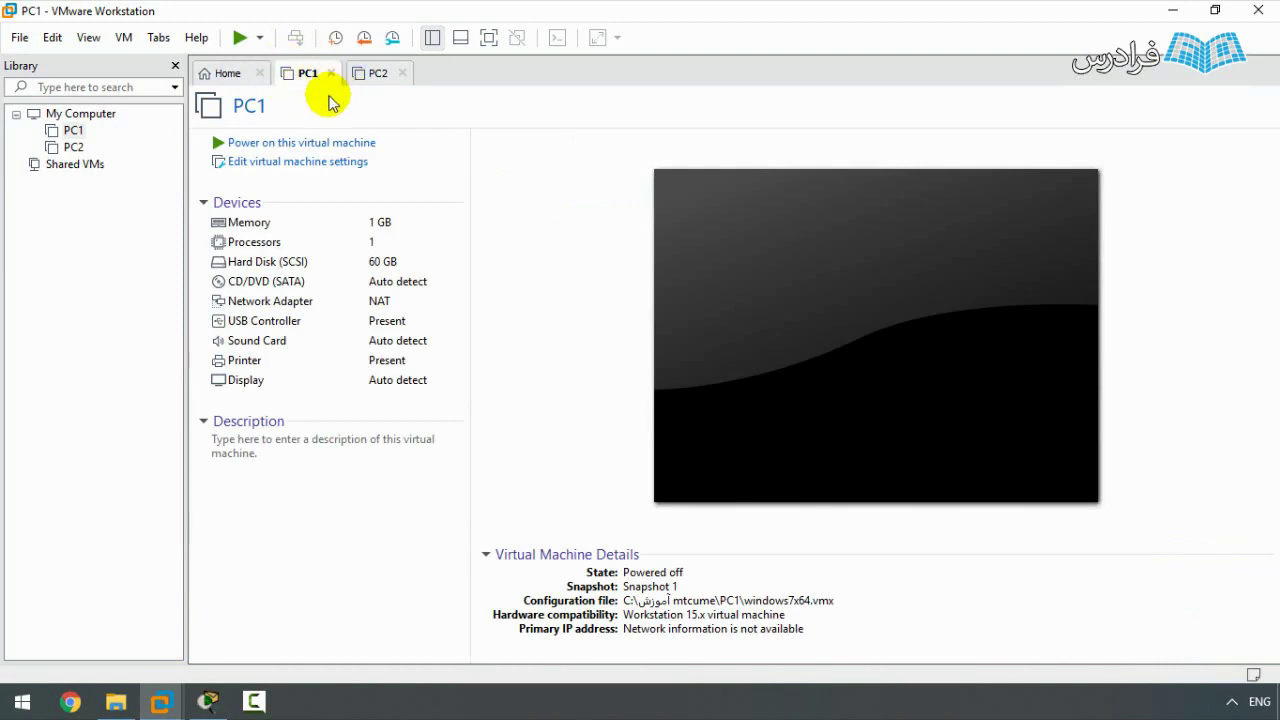
left_click(322, 289)
double_click(232, 286)
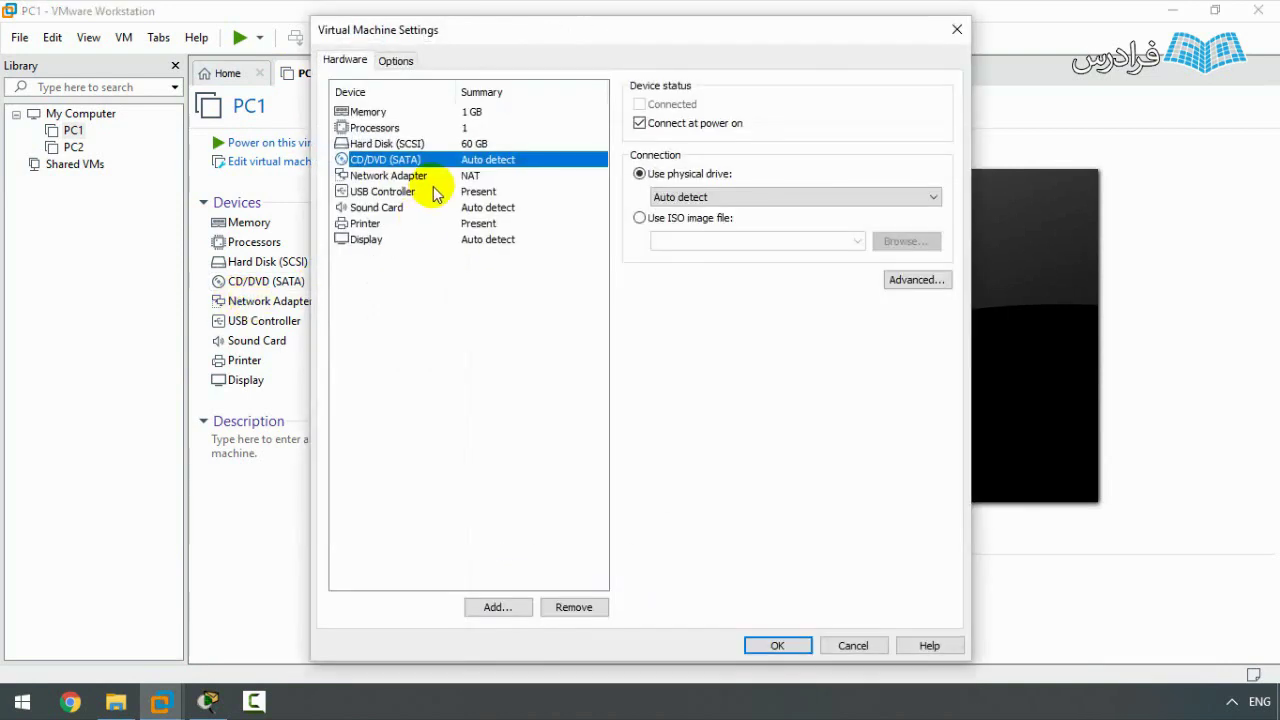
left_click(639, 218)
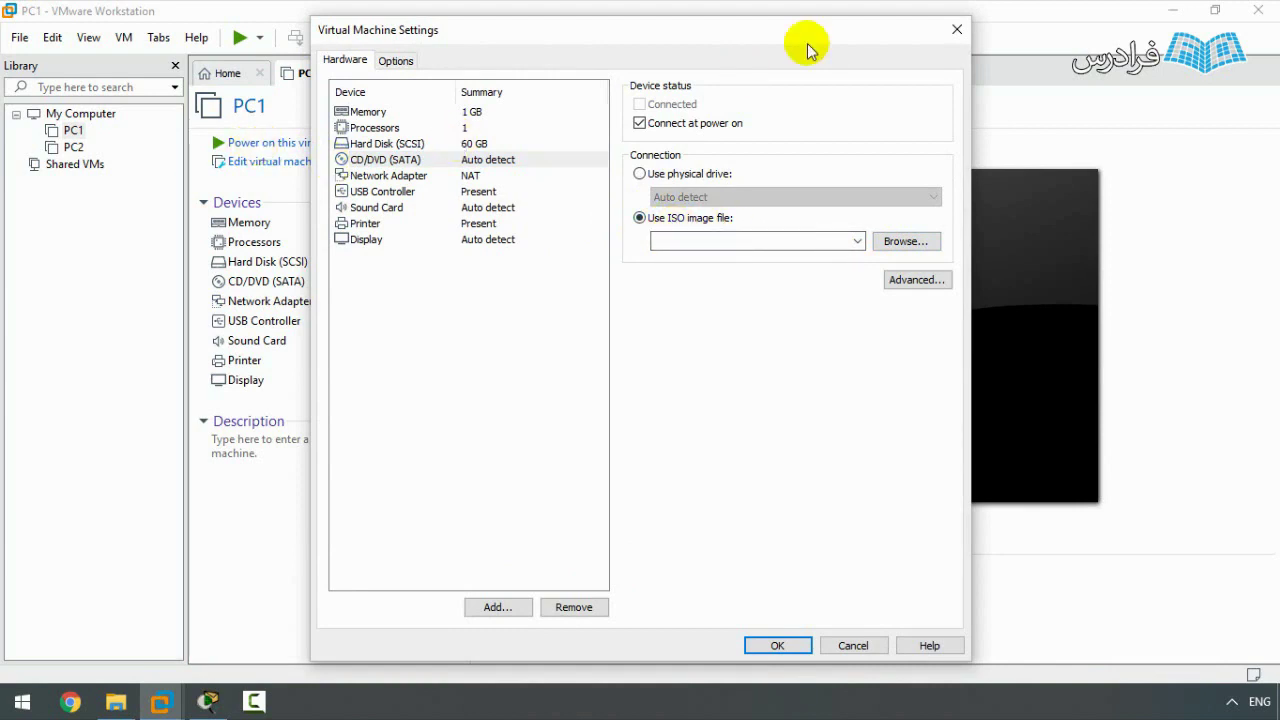
left_click(955, 31)
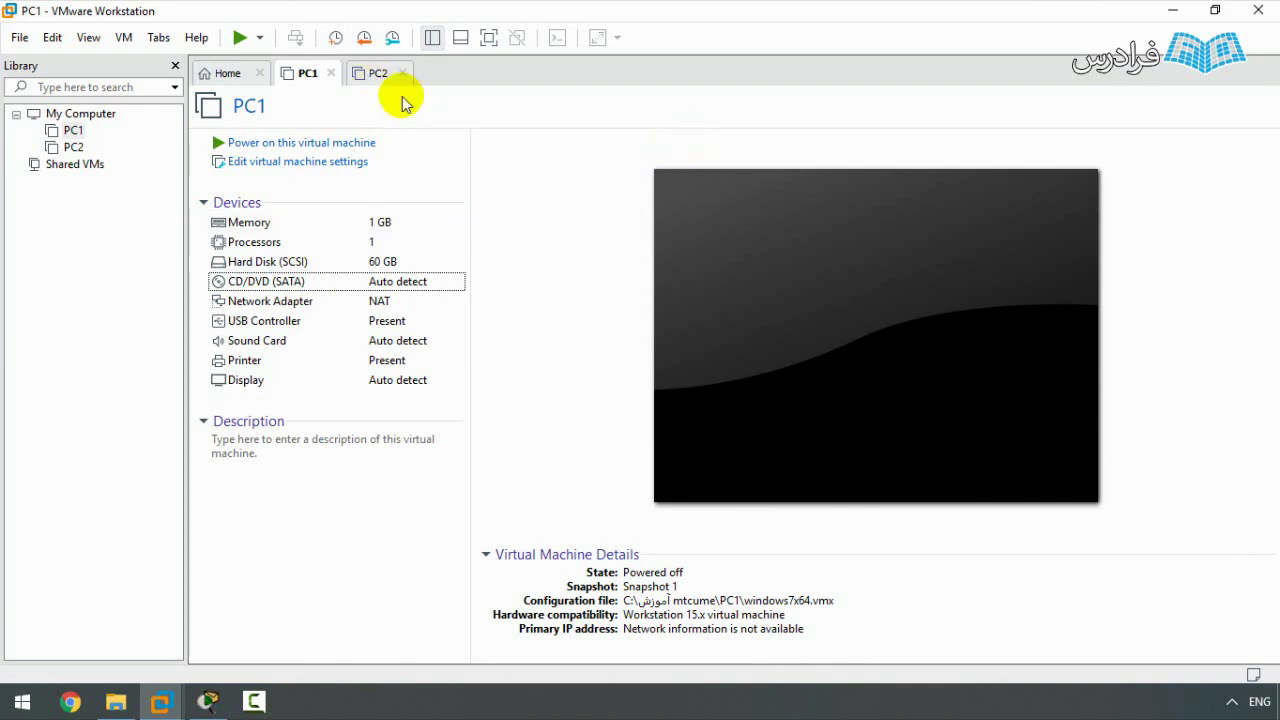
- Switch to File Explorer, copy the PC1 folder to the clipboard, and return to VMware Workstation without pasting it
left_click(134, 699)
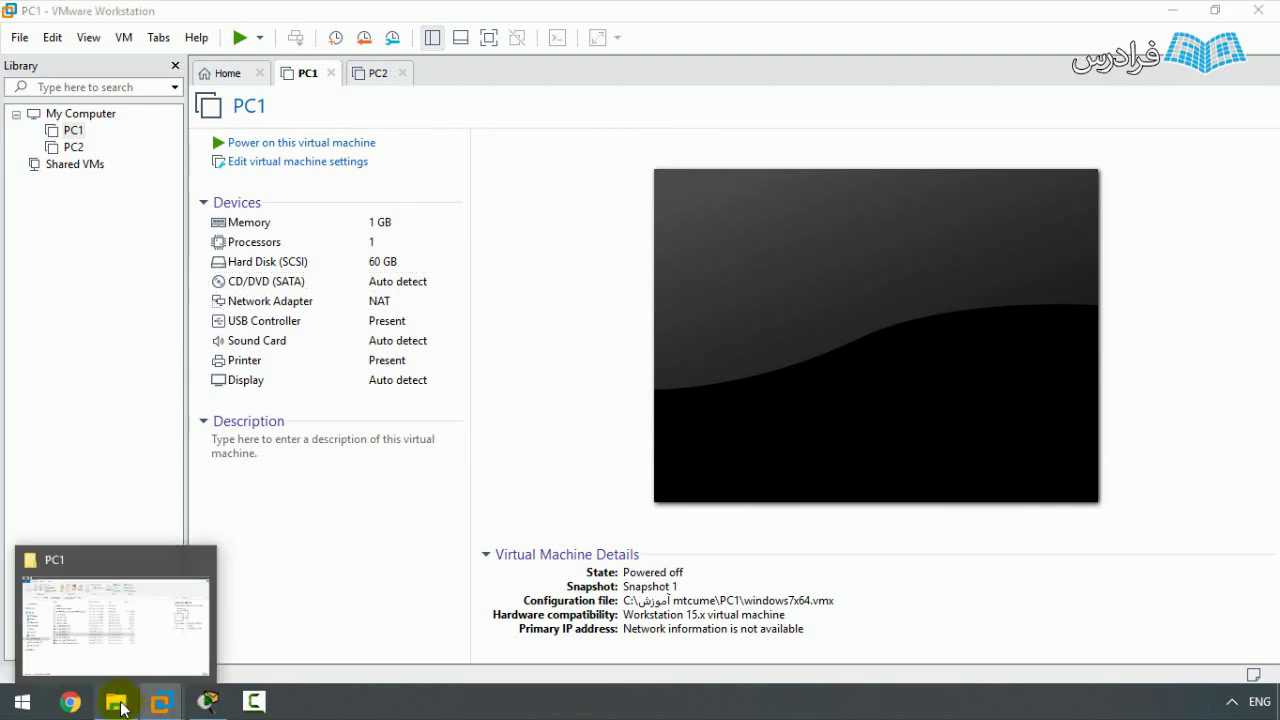
left_click(120, 708)
left_click(313, 152)
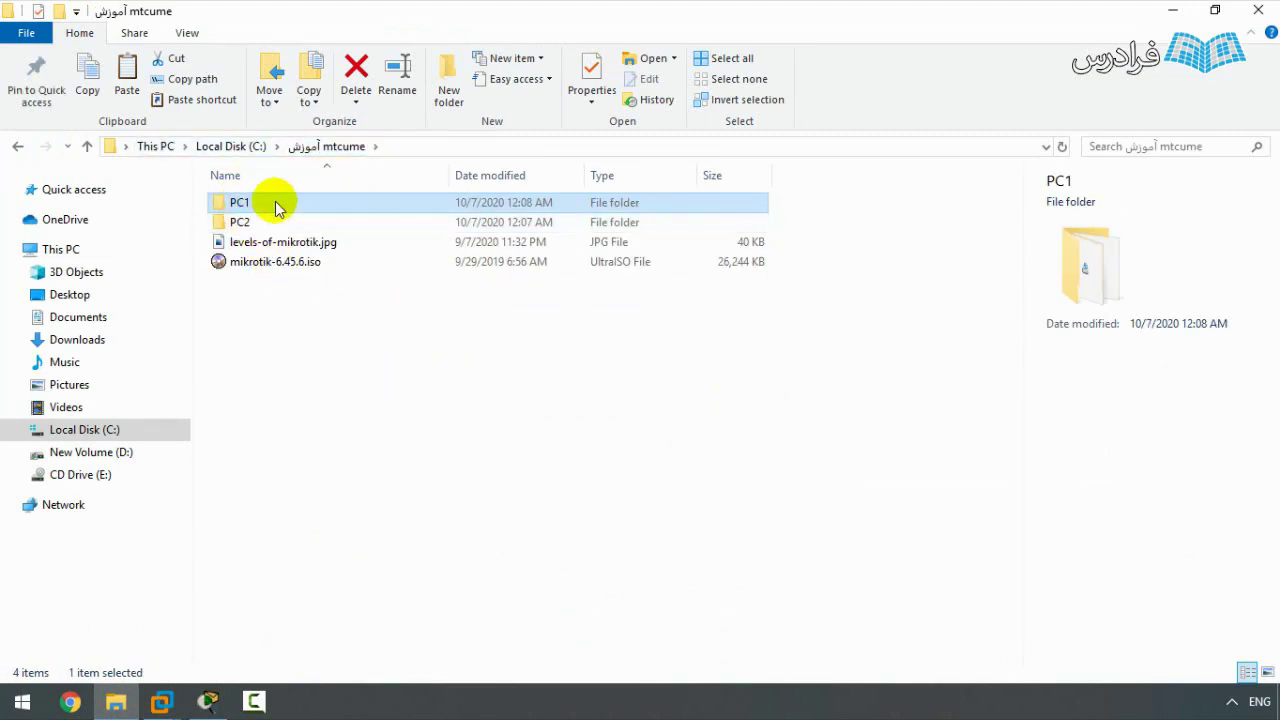
mouse_move(278, 207)
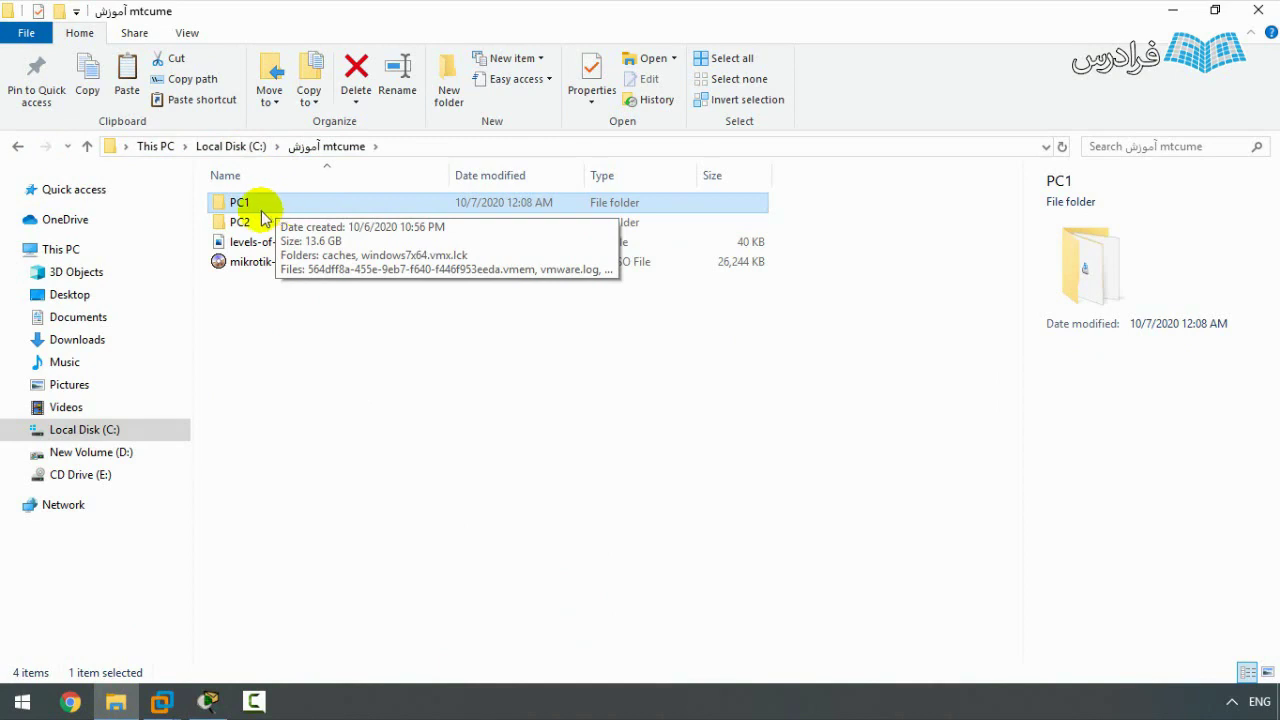
right_click(250, 205)
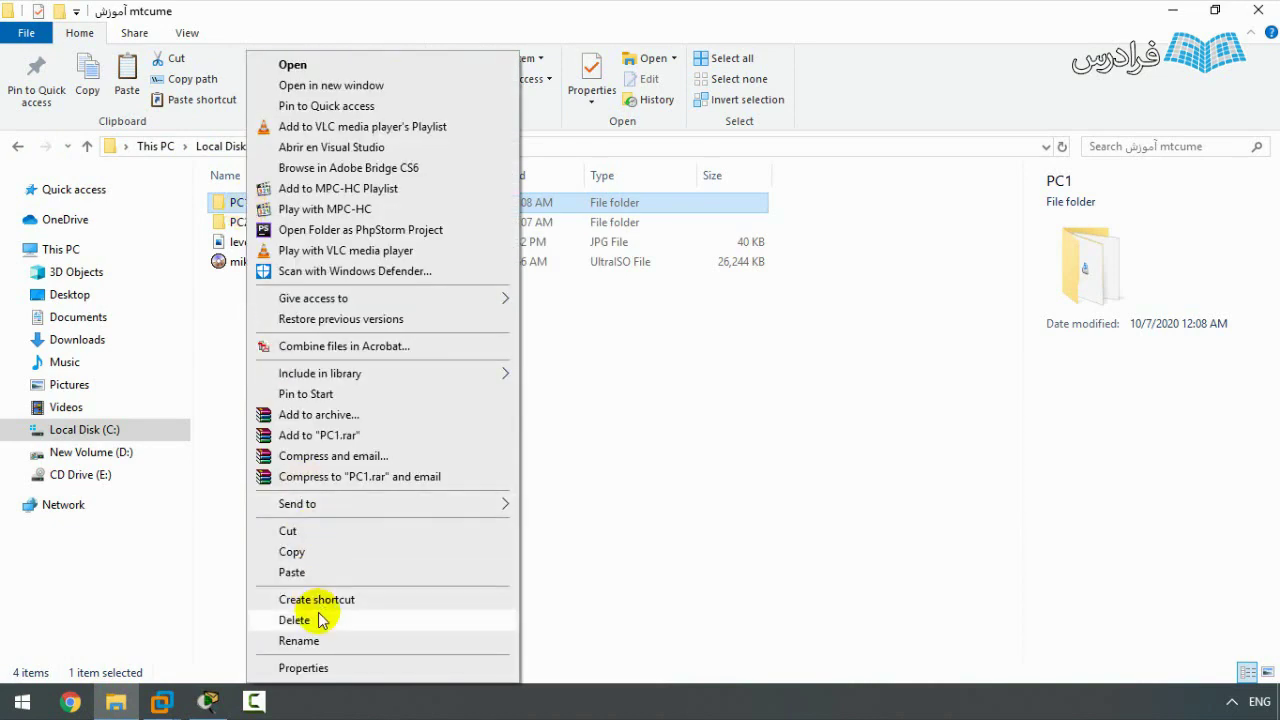
left_click(300, 551)
right_click(266, 367)
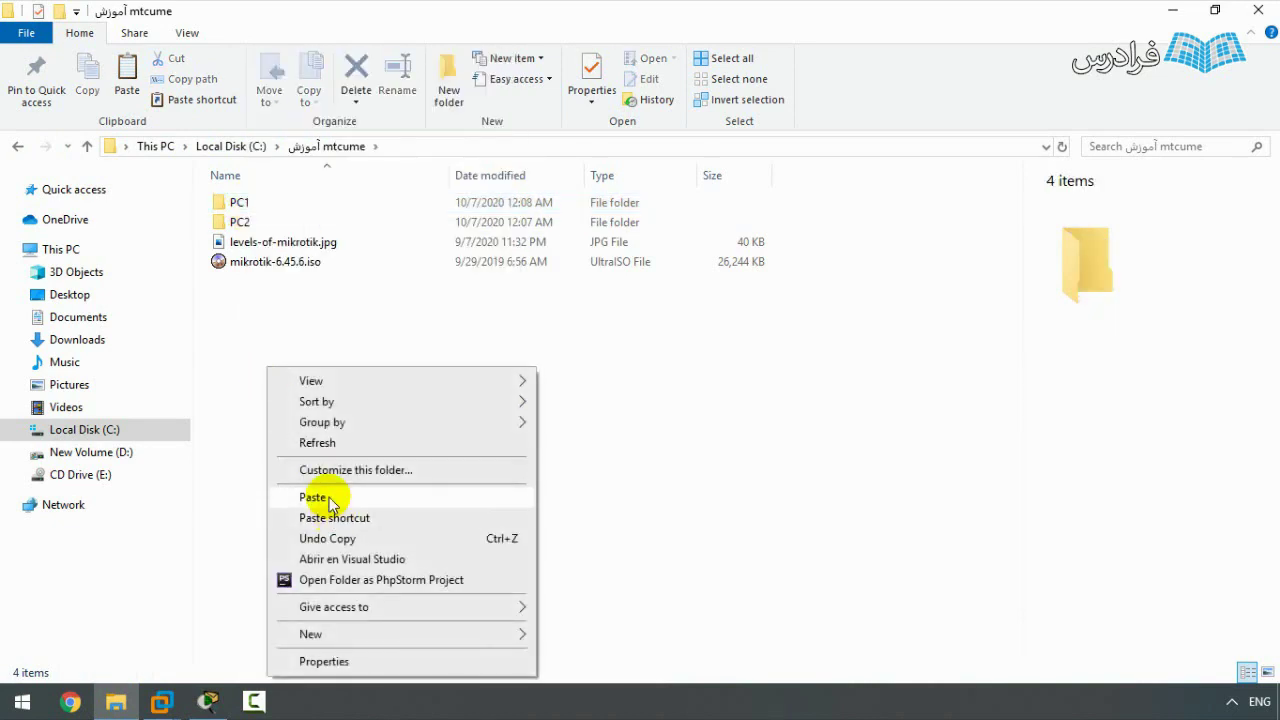
left_click(268, 340)
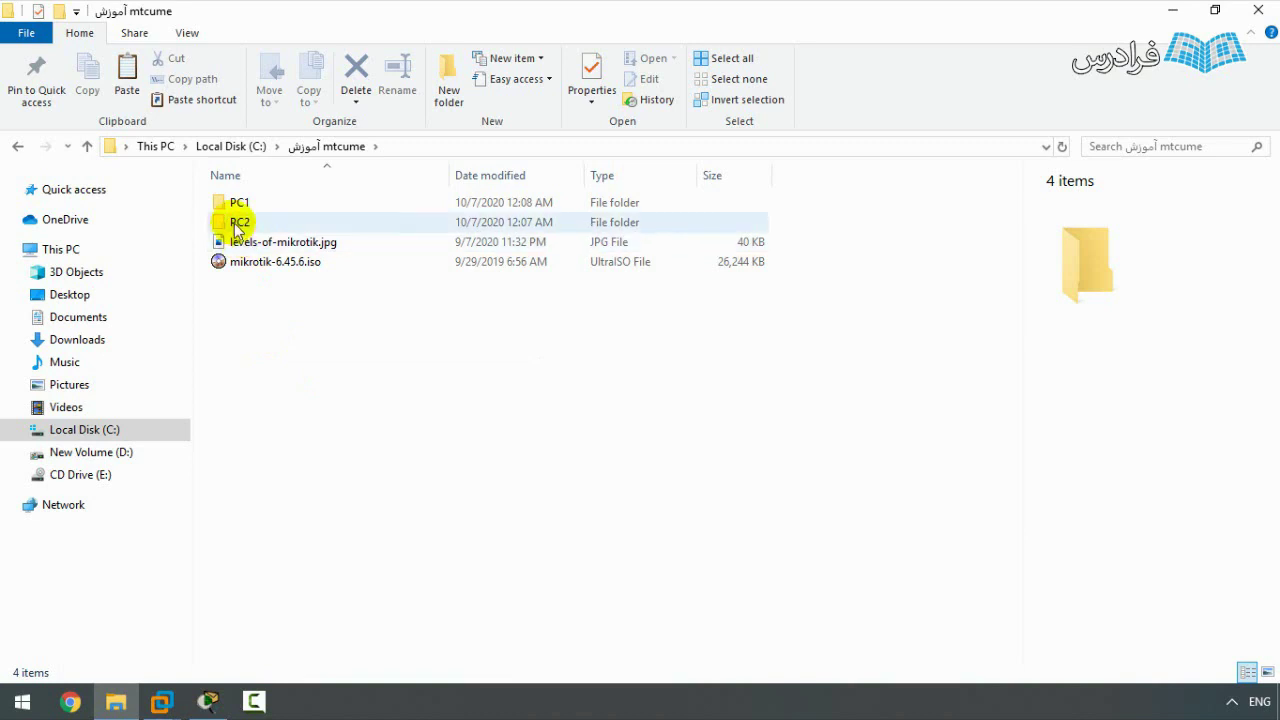
left_click(1170, 12)
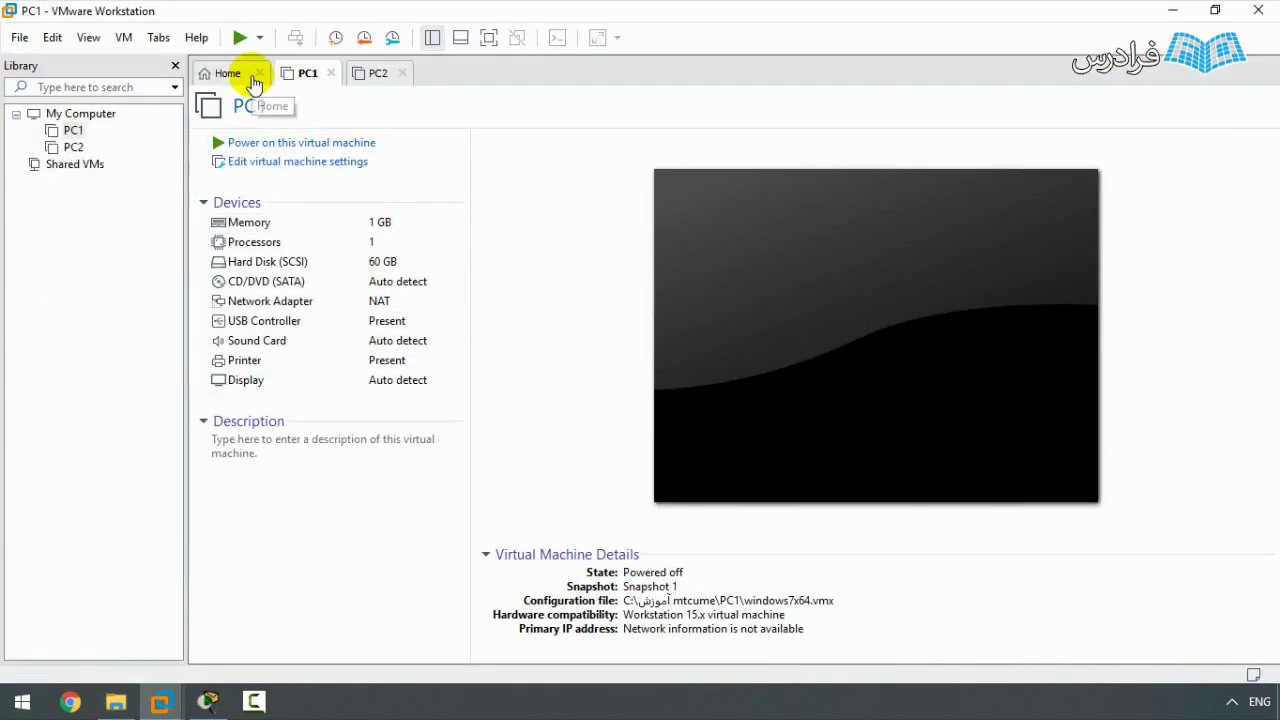
- Power on the PC1 and PC2 virtual machines
left_click(238, 42)
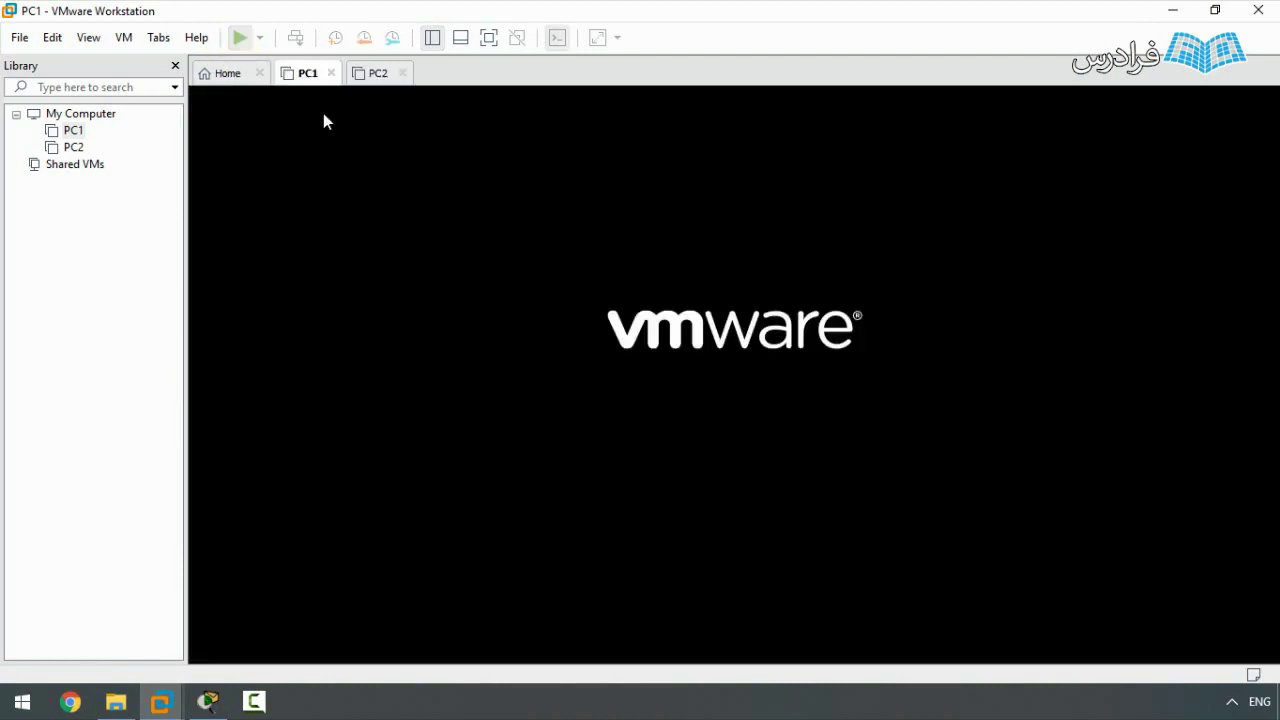
left_click(386, 76)
left_click(394, 150)
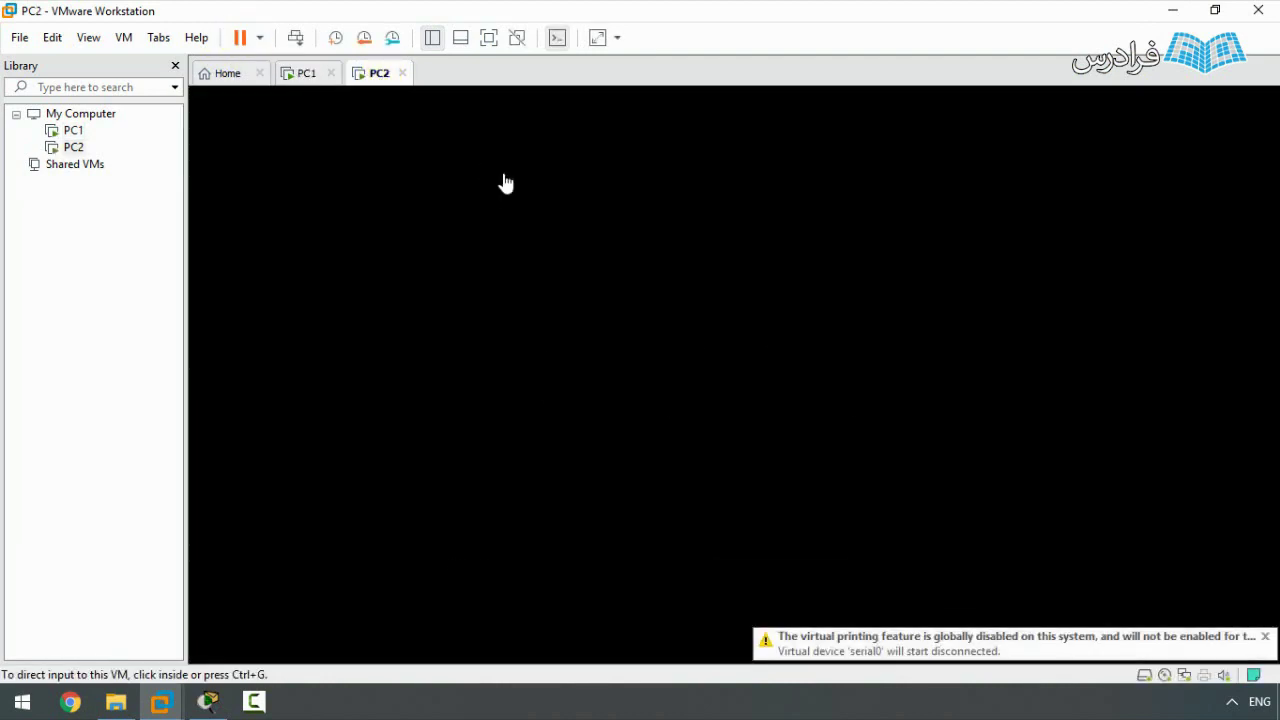
- Check the Windows desktops of the running PC1 and PC2 virtual machines, ending on PC2
left_click(307, 84)
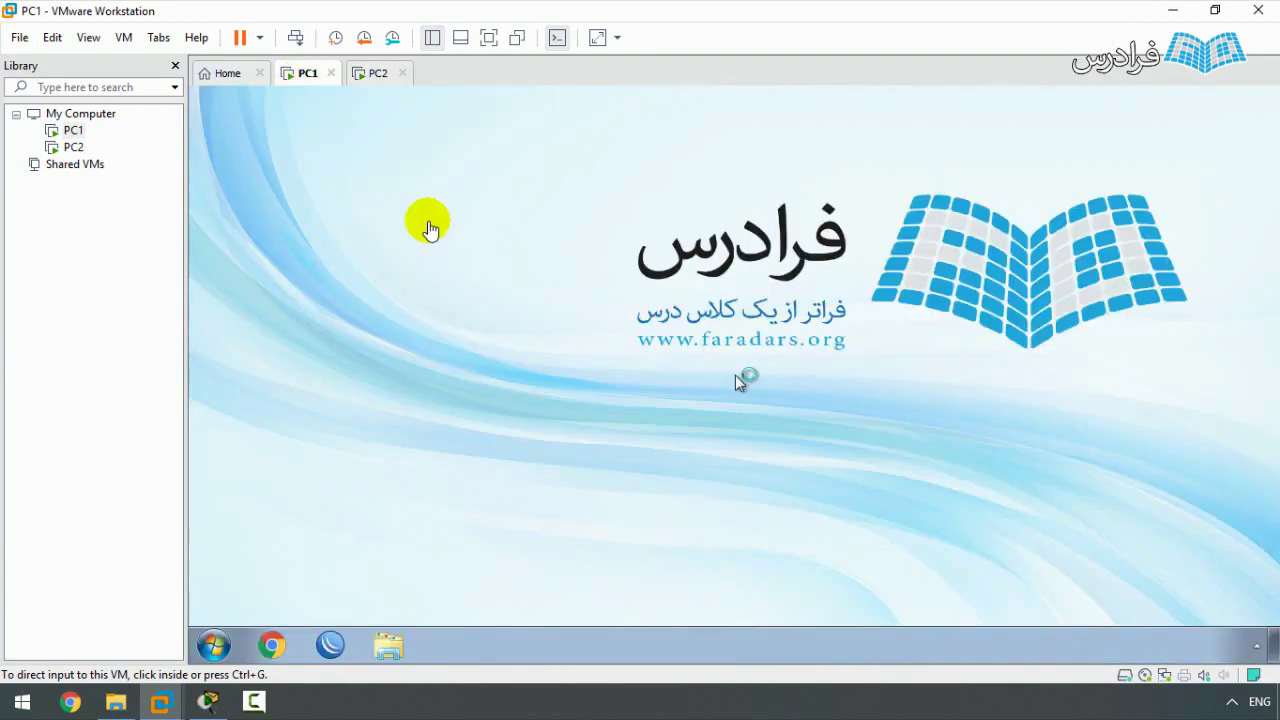
left_click(377, 75)
left_click(307, 75)
left_click(543, 292)
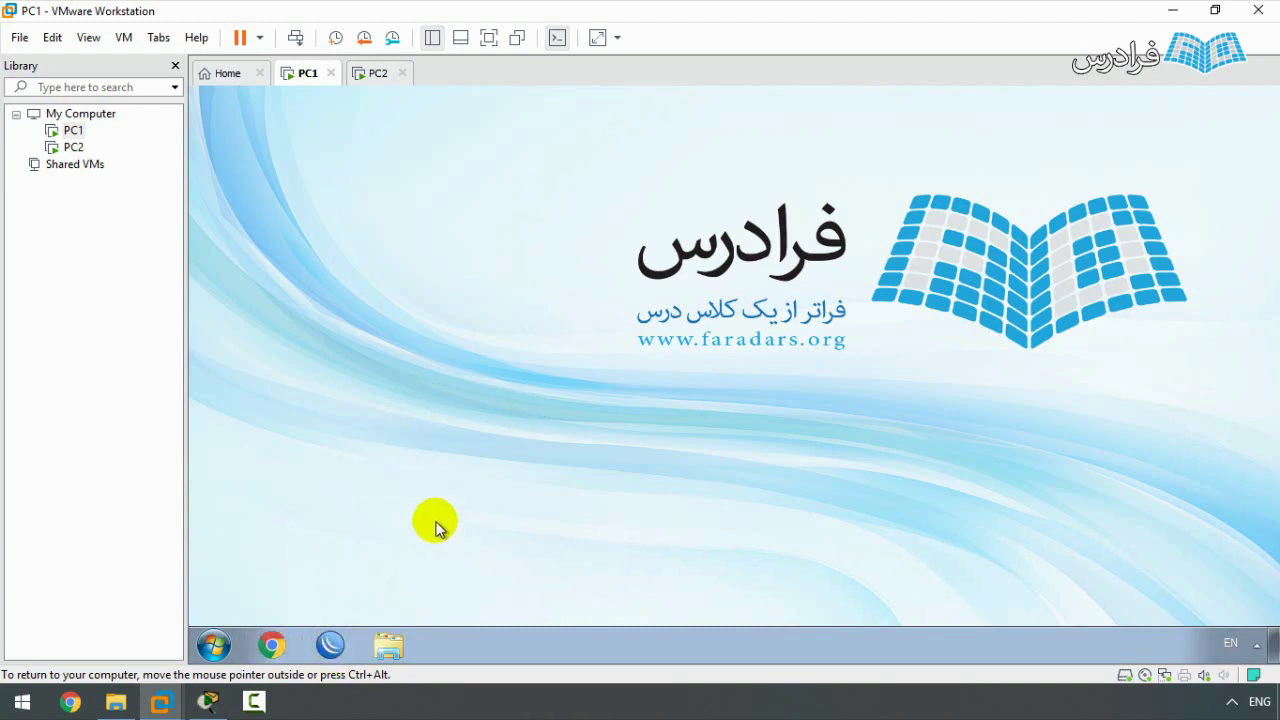
left_click(372, 74)
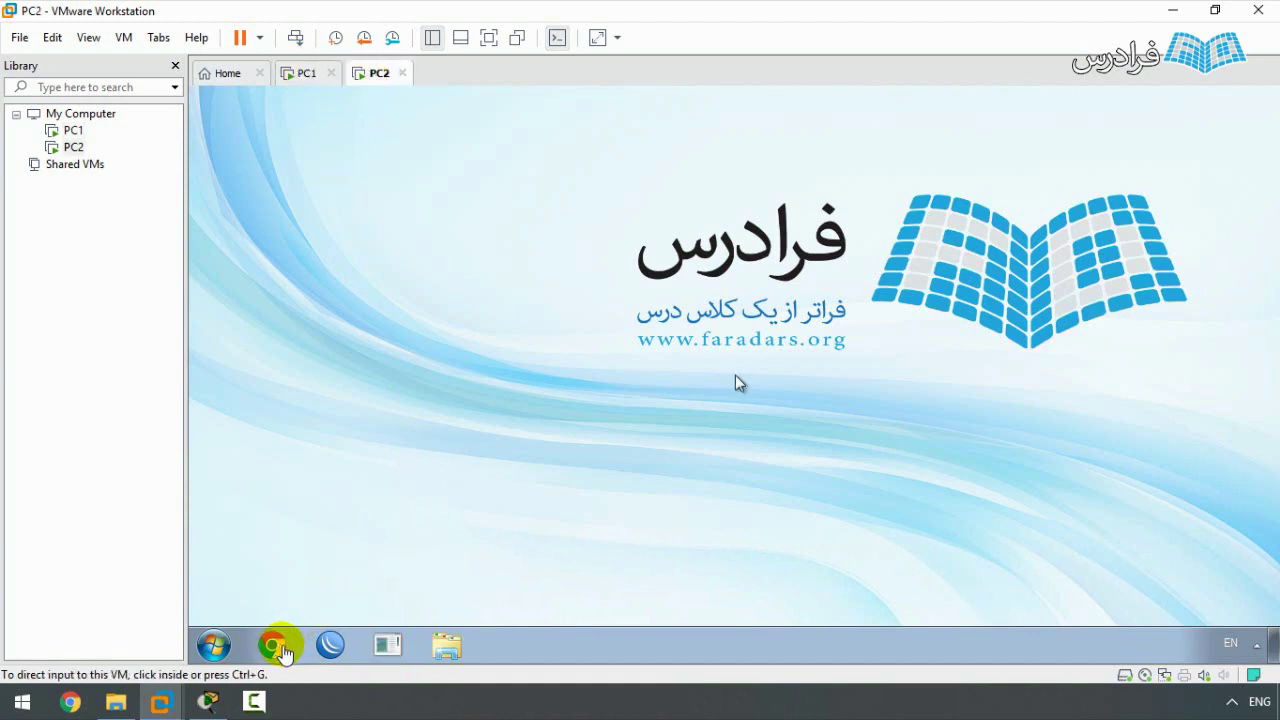
left_click(472, 399)
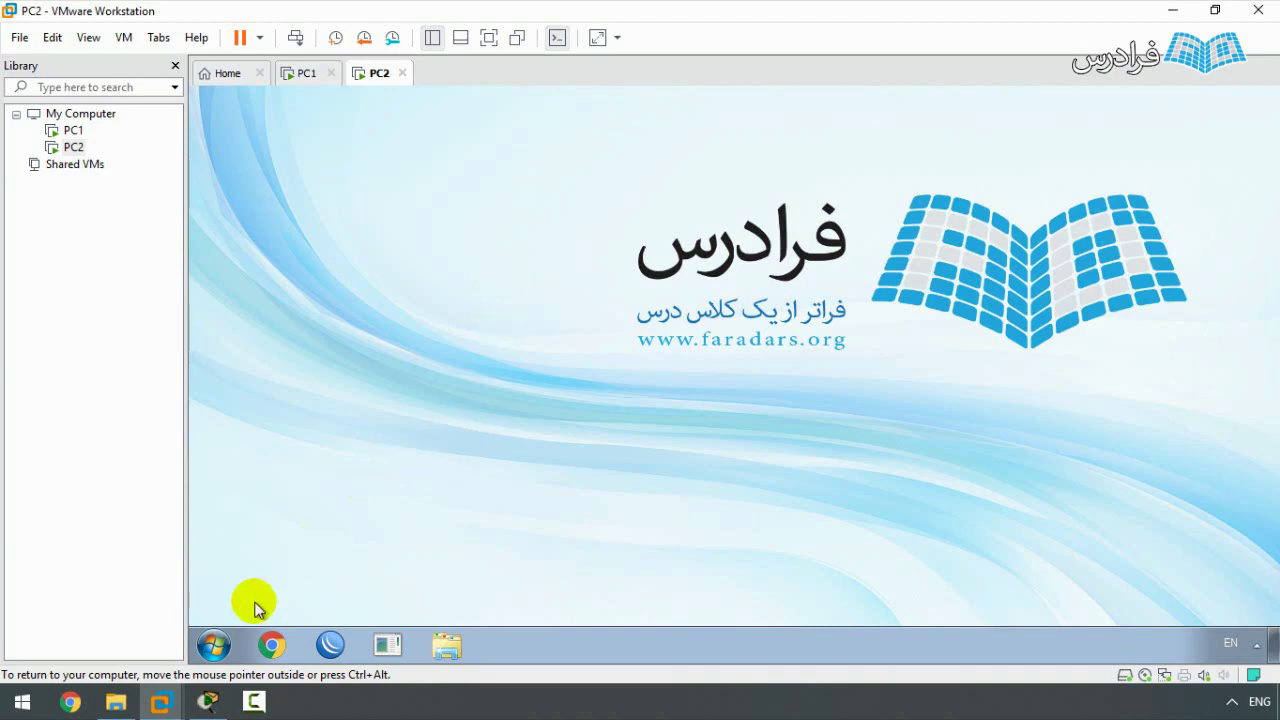
- Examine the PC1 and PC2 addressing in the Packet Tracer topology and return to PC2 in VMware Workstation
left_click(207, 702)
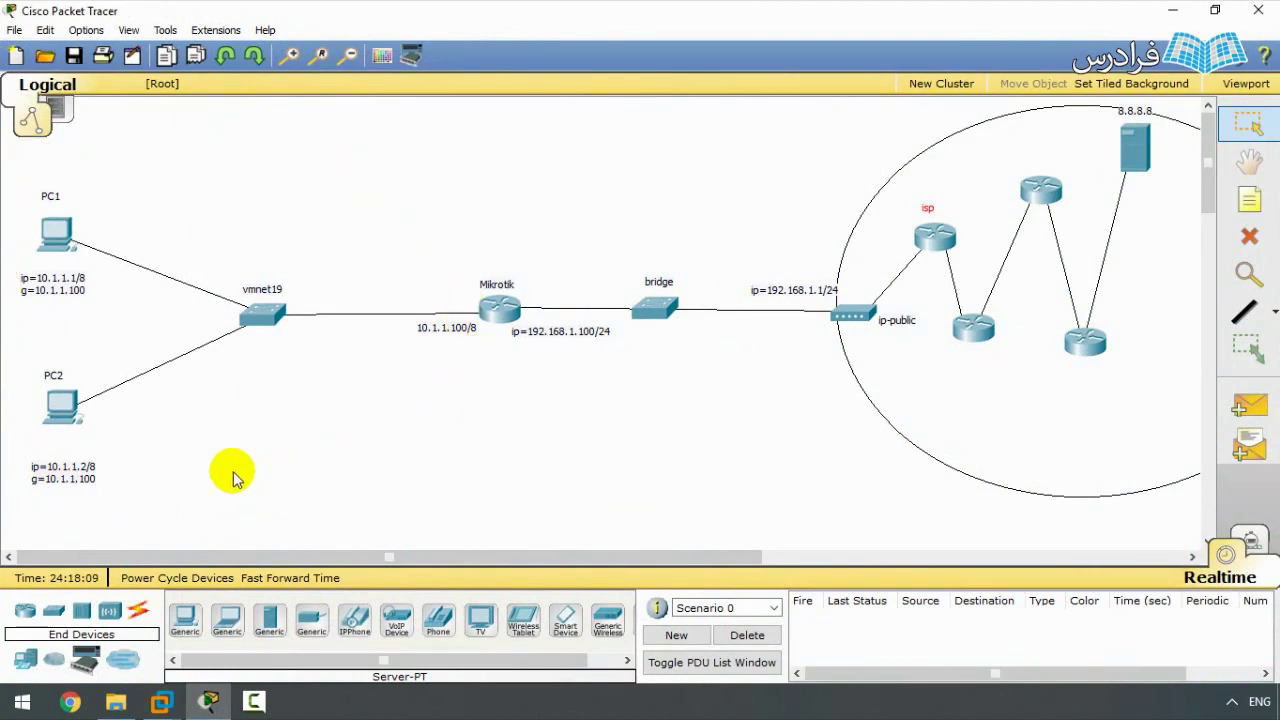
left_click(632, 475)
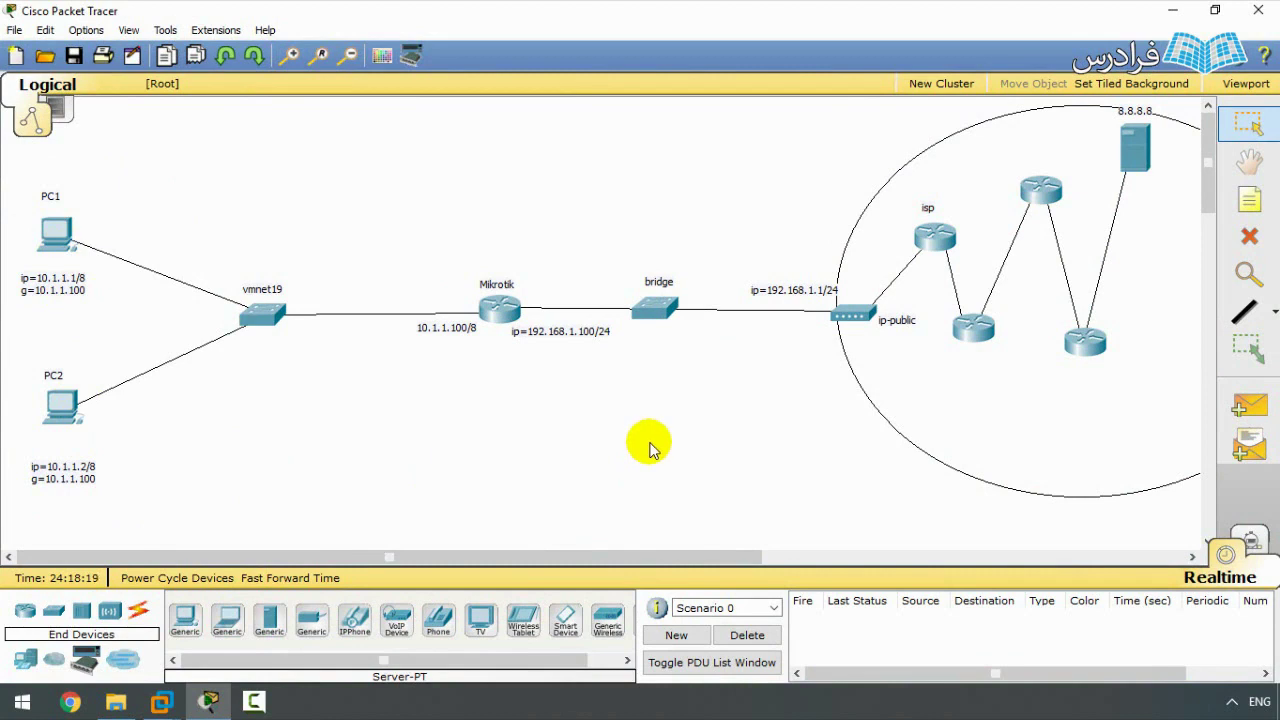
left_click(1172, 10)
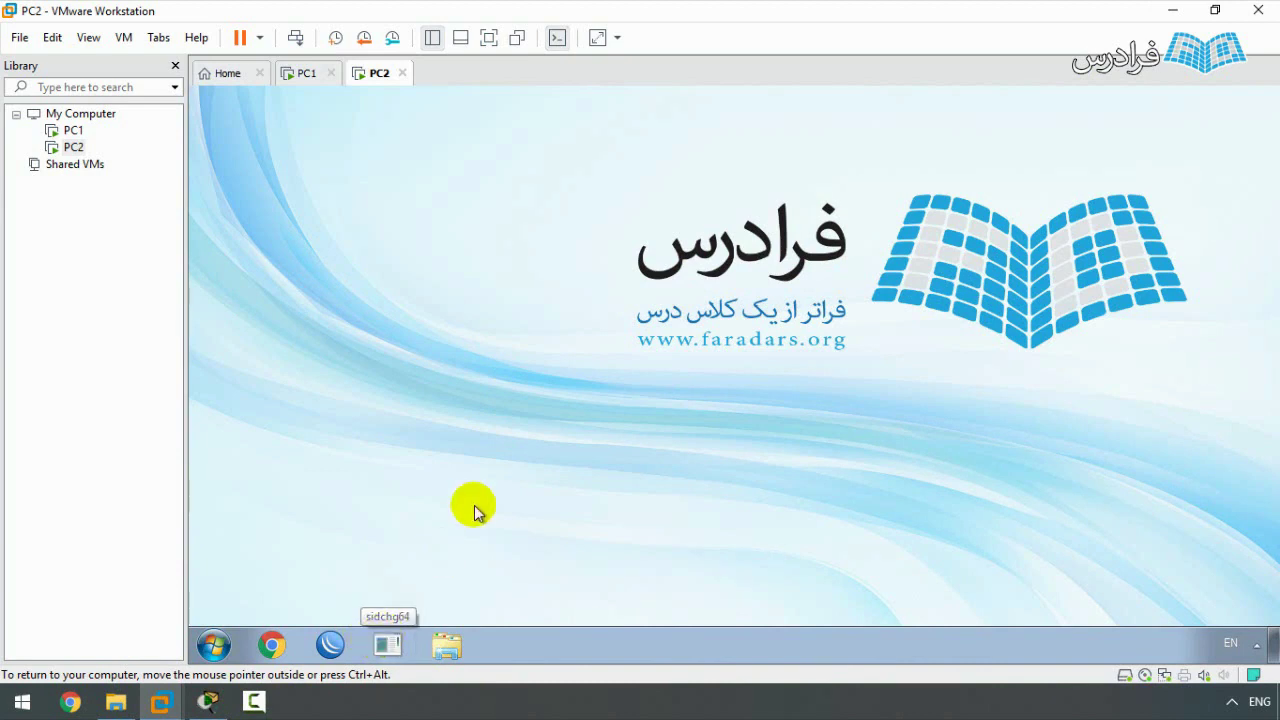
- Open a command prompt inside PC2 by running cmd
key("super+r")
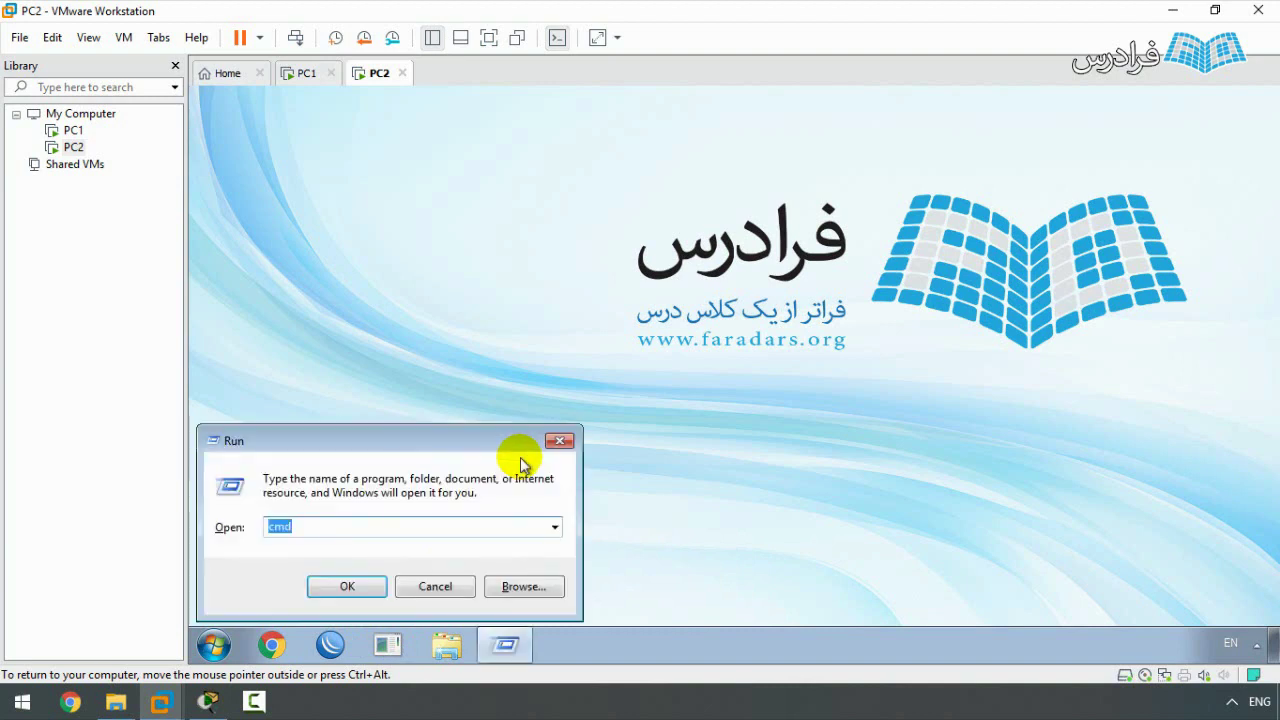
type("cmd")
key("Return")
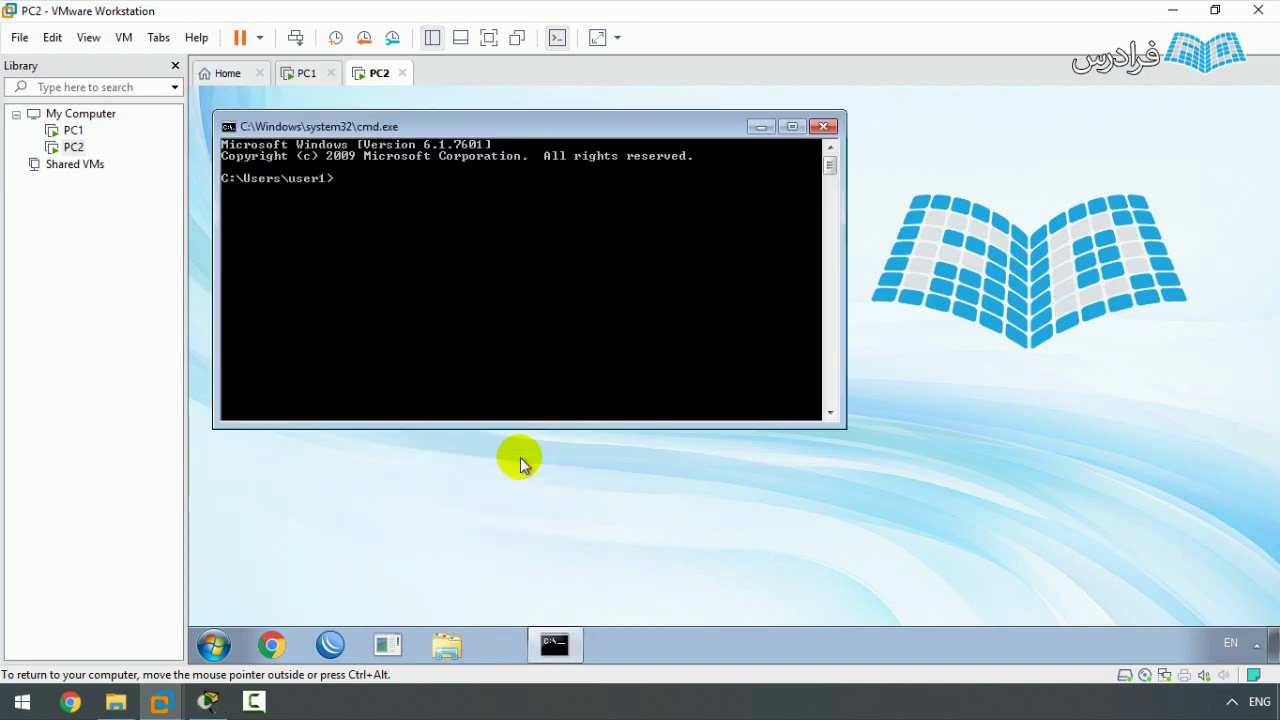
- In PC2's command prompt, change to the Desktop folder and enter, without running it, sidchg64.exe /compname:PC2 /f /r
type("cd ")
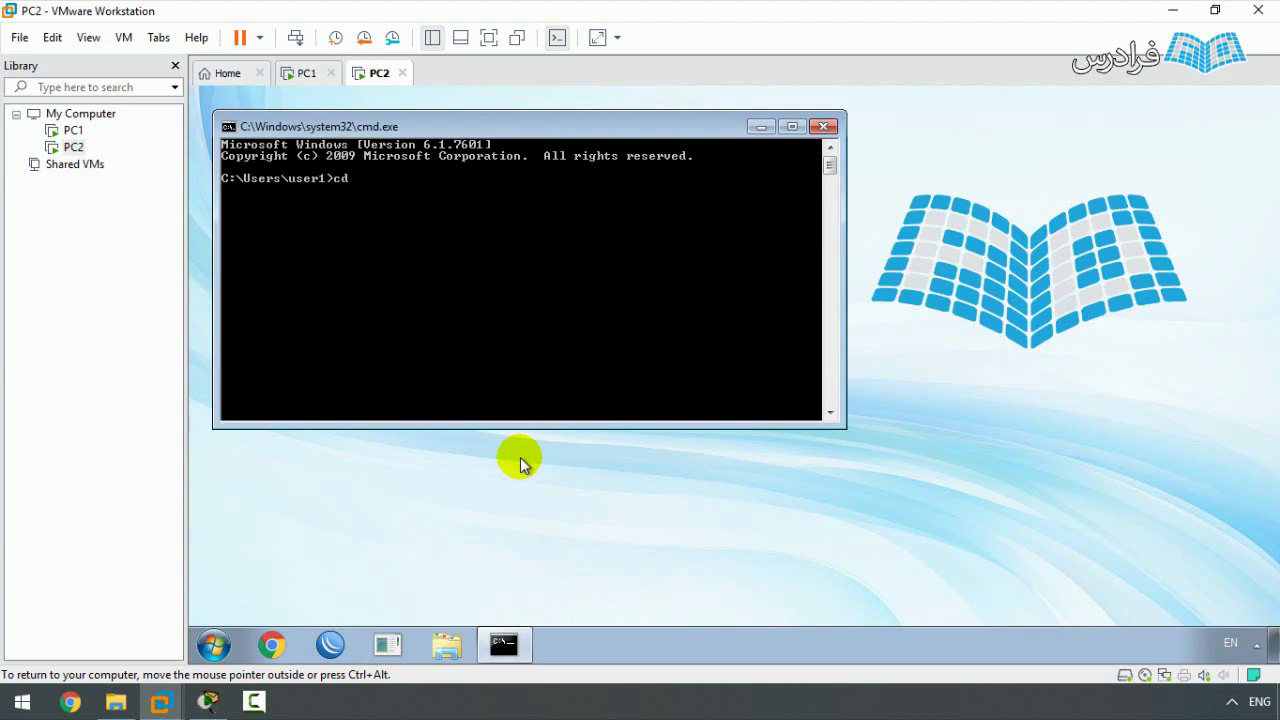
type("Desktop")
key("Return")
type("si")
key("Tab")
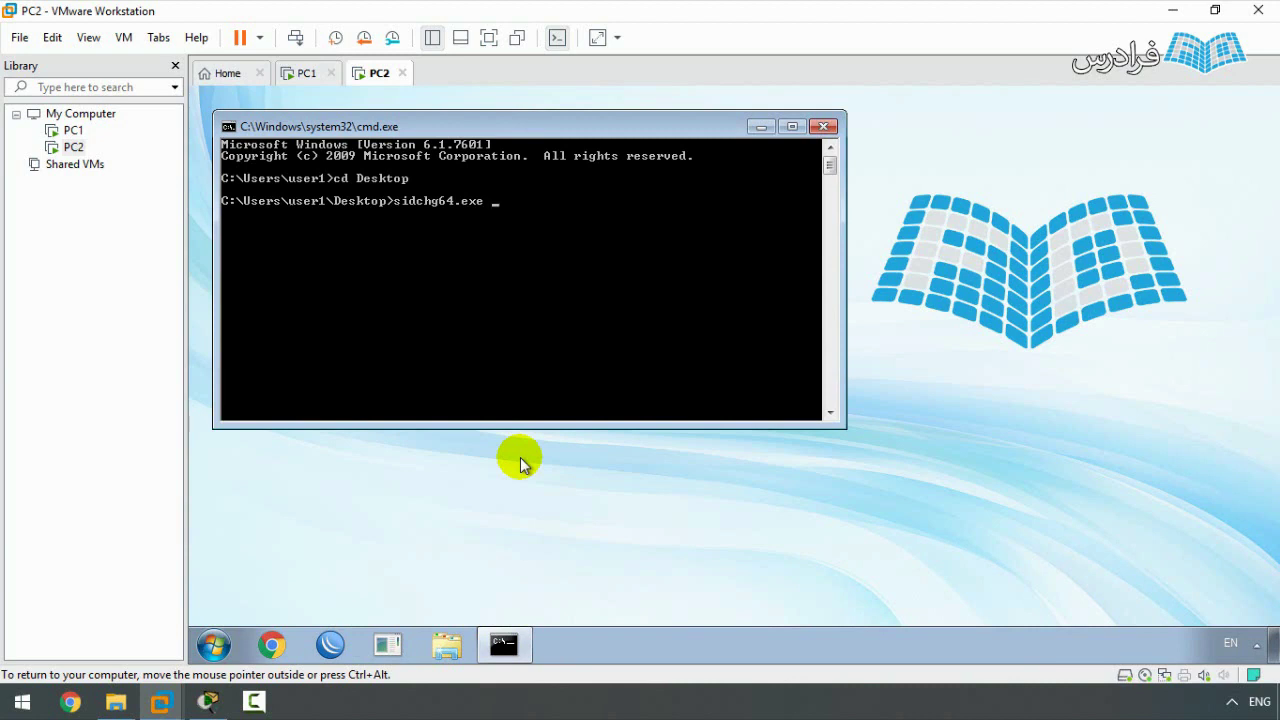
type("/compname:PC2 /f /r")
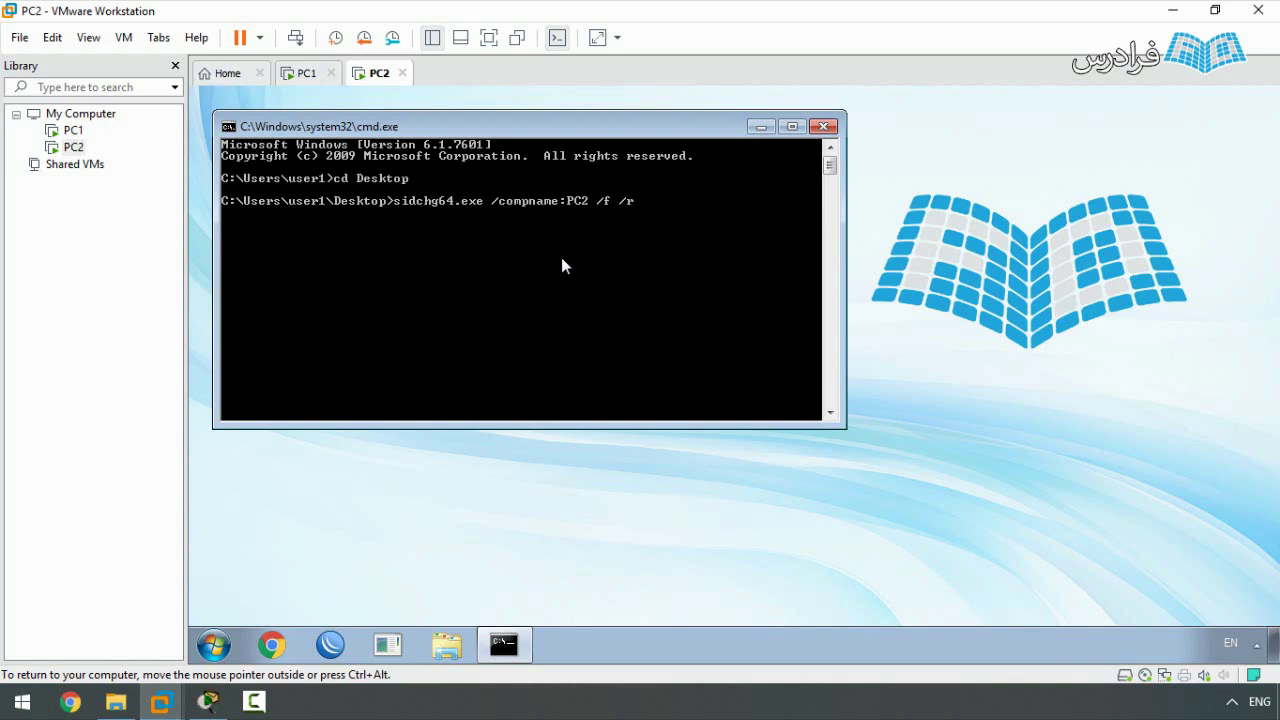
- Switch to Packet Tracer and draw an unfilled envelope above the Mikrotik router, using a rectangle and two diagonal lines for the flap
left_click(206, 706)
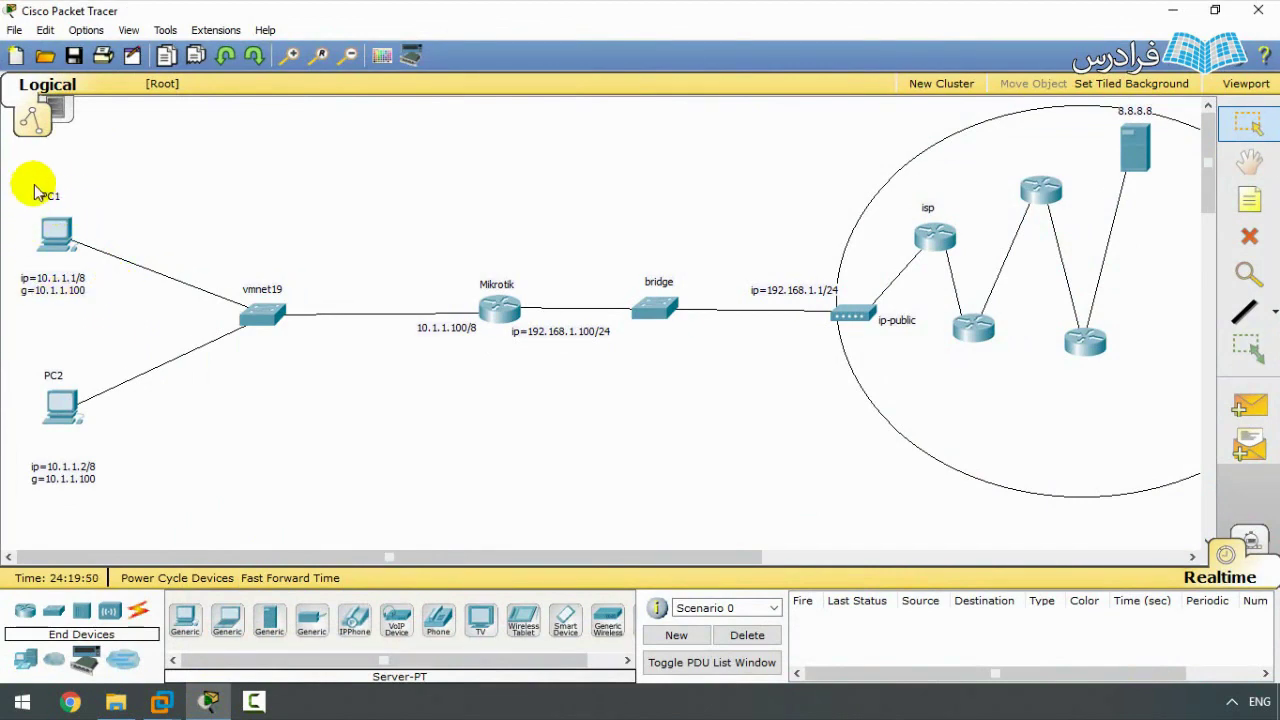
left_click(1246, 311)
left_click(612, 98)
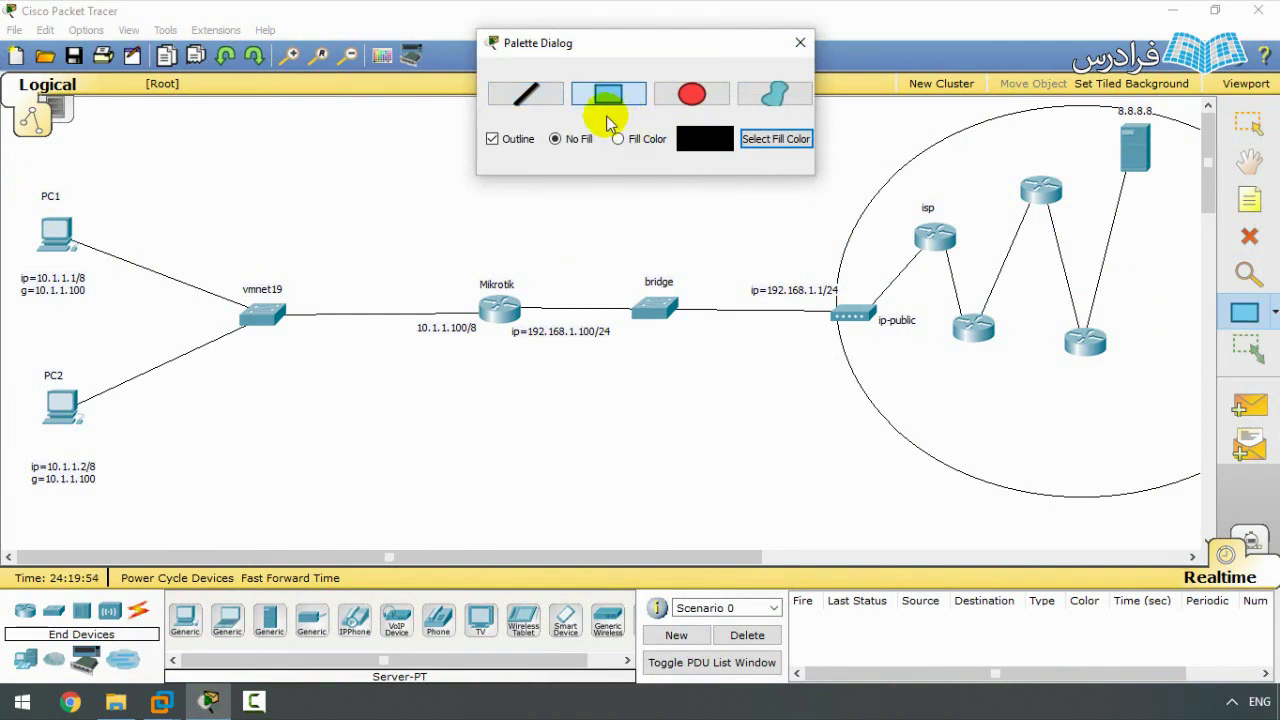
mouse_move(430, 162)
left_mouse_down()
mouse_move(539, 232)
mouse_move(626, 251)
mouse_move(491, 206)
mouse_move(524, 252)
left_mouse_up()
left_click(526, 94)
left_click_drag(524, 252, 626, 163)
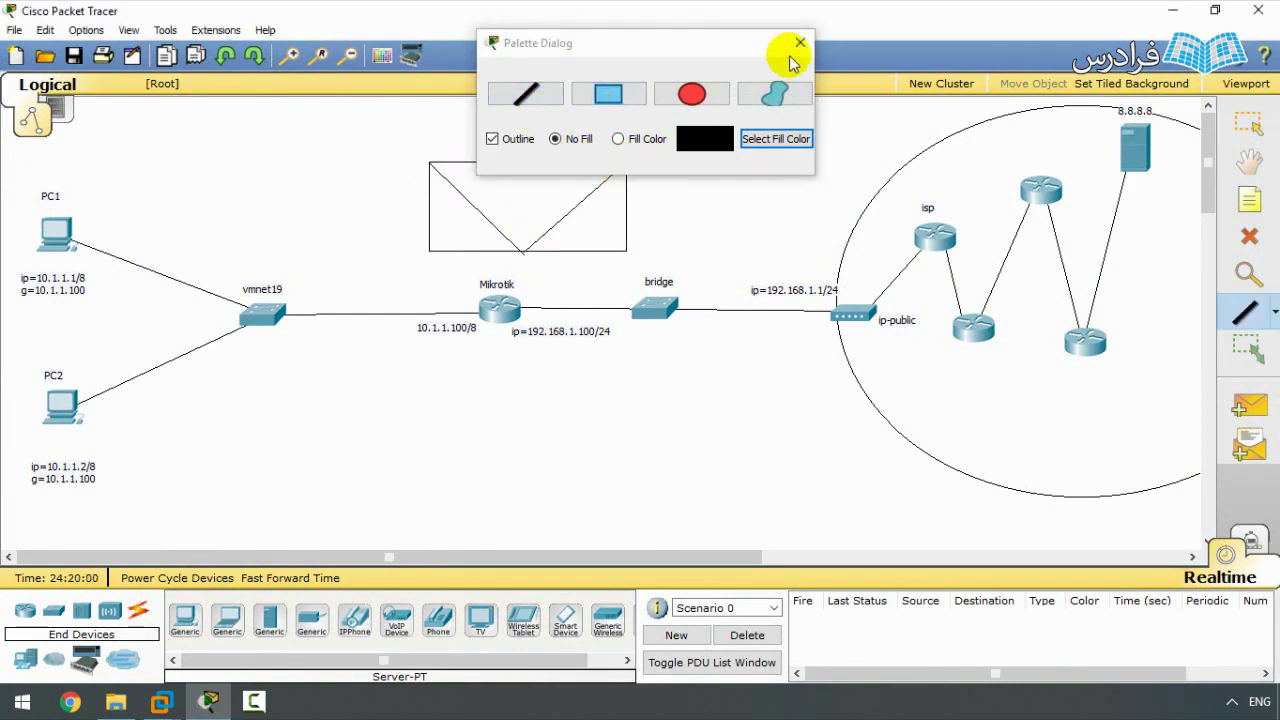
left_click(800, 43)
- Select the whole envelope drawing and shift it slightly up and toward the PCs above the Mikrotik router
left_click_drag(690, 257, 382, 145)
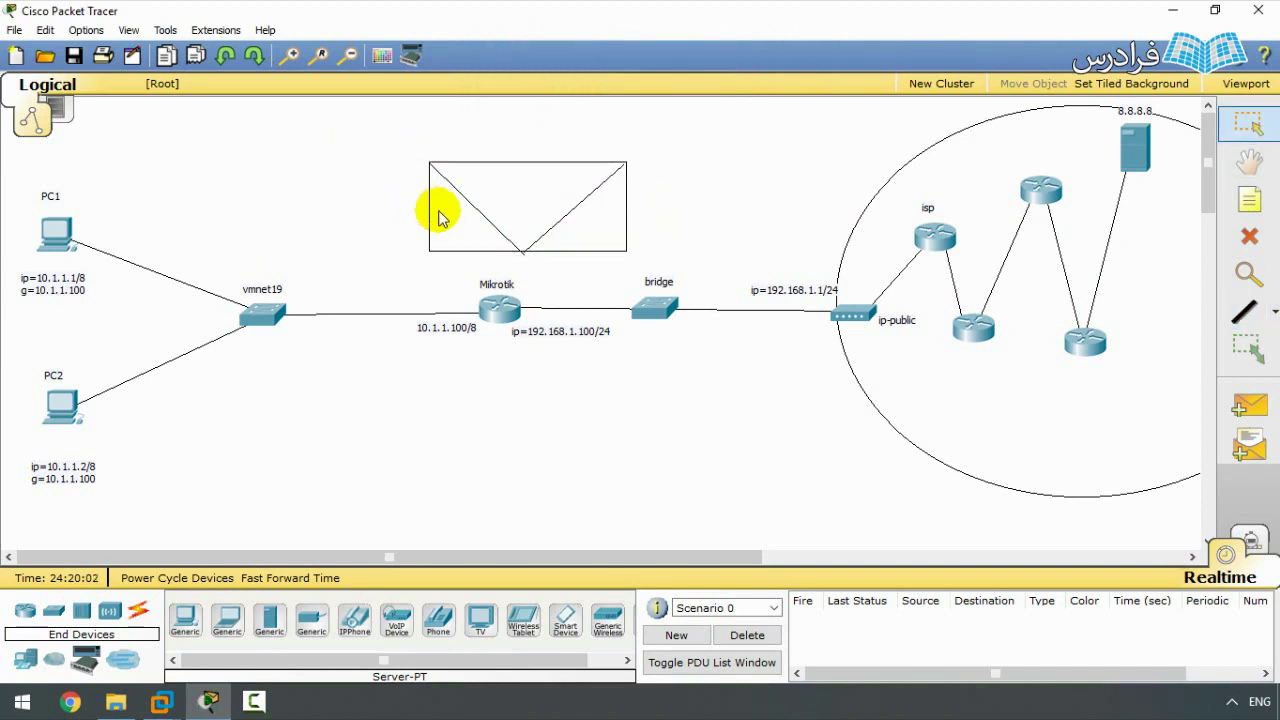
mouse_move(432, 198)
left_mouse_down()
mouse_move(218, 192)
mouse_move(410, 190)
left_mouse_up()
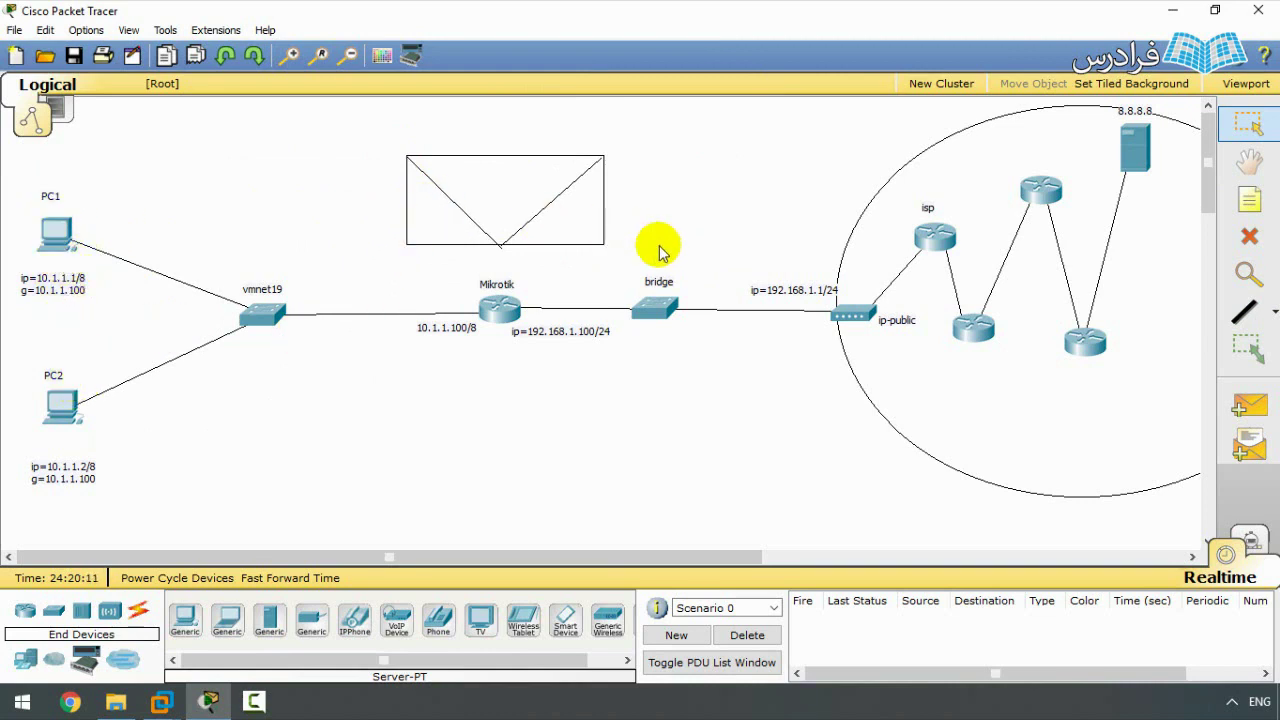
mouse_move(668, 251)
left_mouse_down()
mouse_move(420, 162)
mouse_move(398, 188)
mouse_move(411, 183)
mouse_move(126, 183)
mouse_move(336, 198)
mouse_move(388, 173)
left_mouse_up()
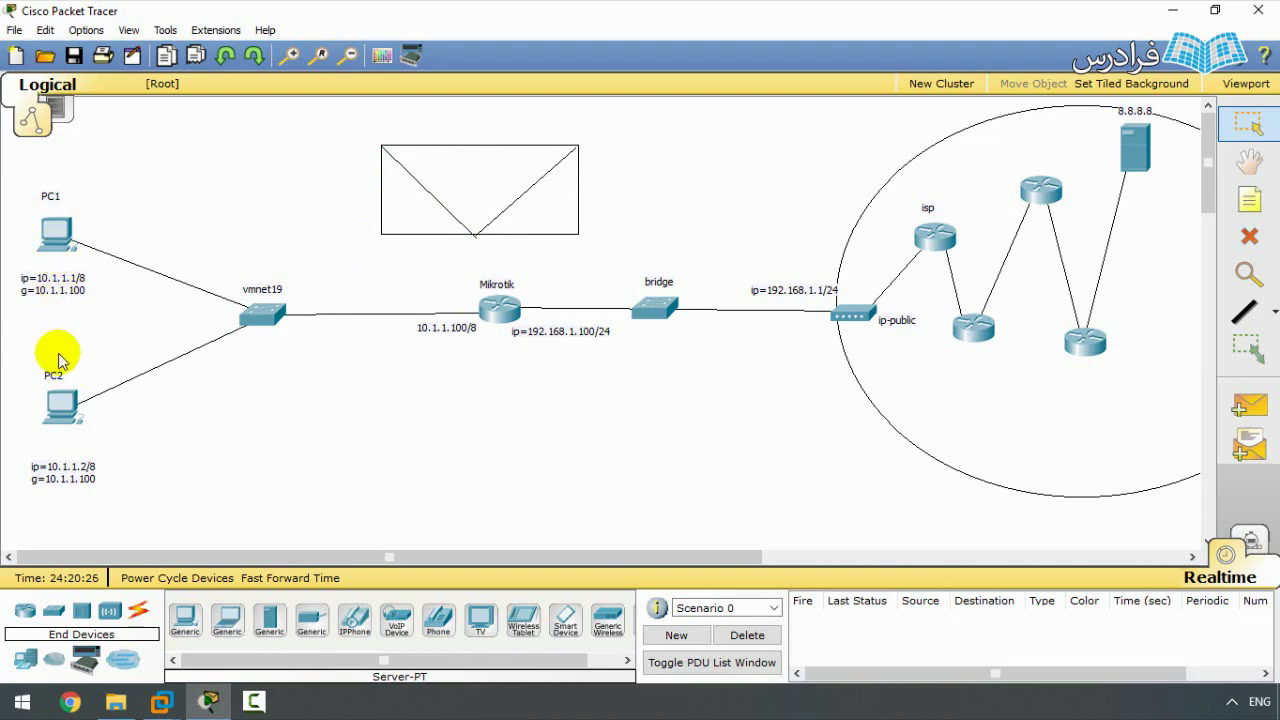
- Review the unexecuted sidchg64 command in PC2 in VMware Workstation, and return to Packet Tracer to nudge the envelope slightly up
mouse_move(161, 700)
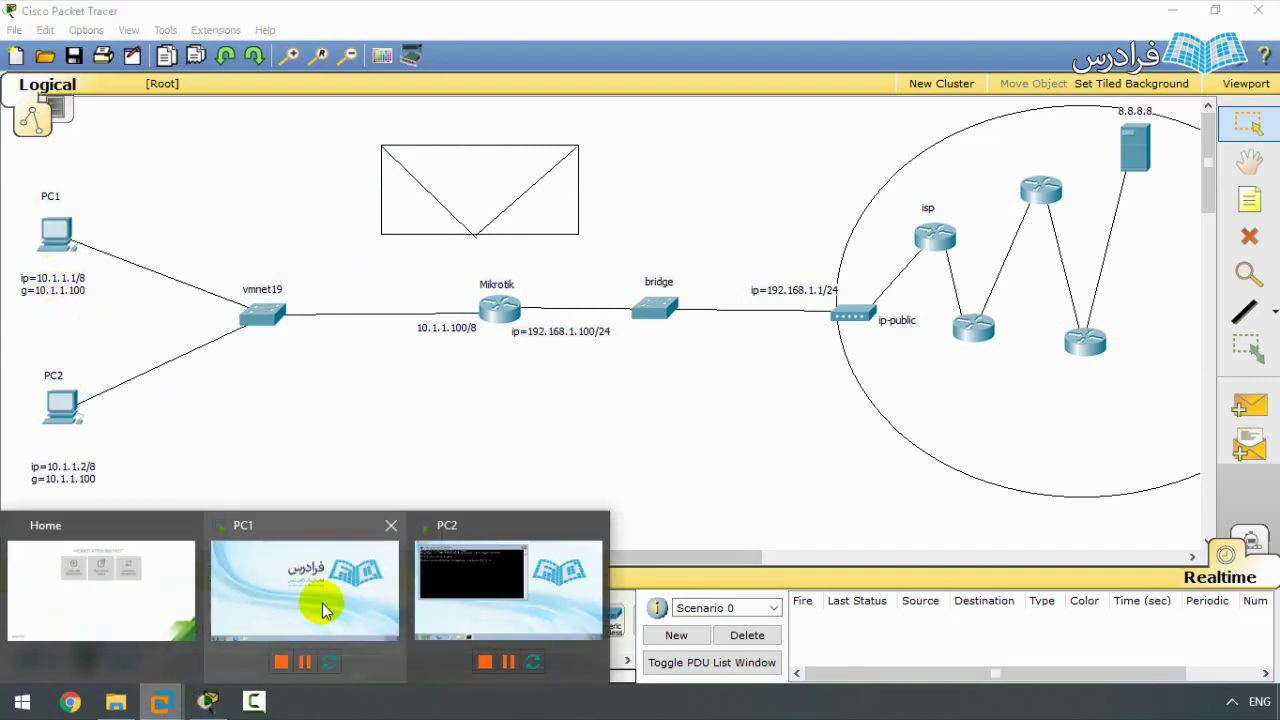
left_click(475, 585)
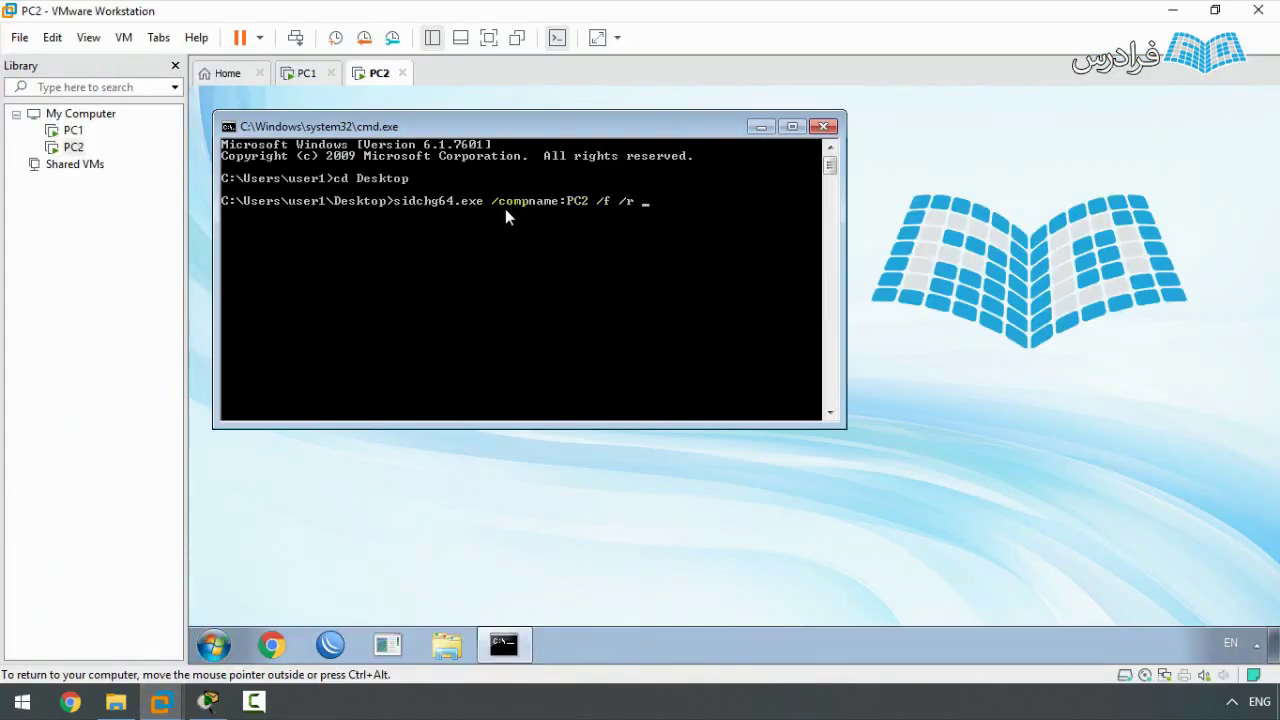
left_click(208, 702)
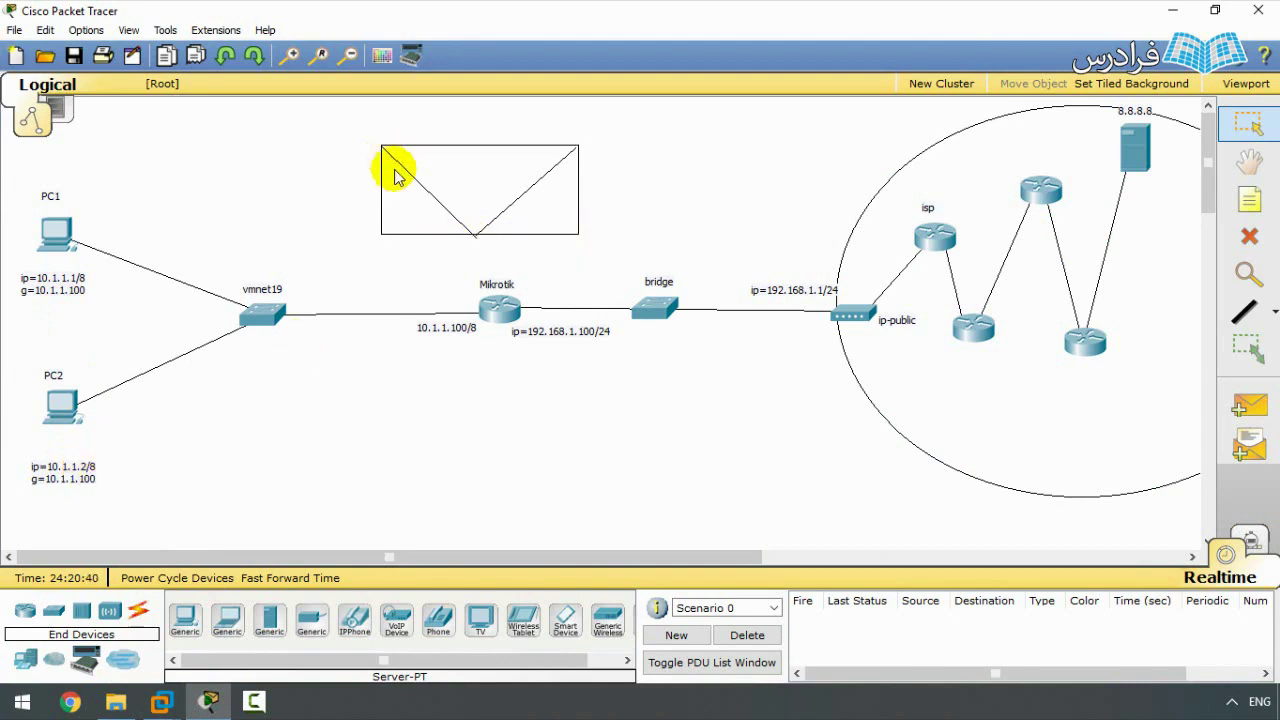
mouse_move(417, 181)
left_mouse_down()
mouse_move(435, 193)
mouse_move(366, 199)
mouse_move(410, 200)
mouse_move(70, 355)
mouse_move(88, 389)
mouse_move(416, 175)
left_mouse_up()
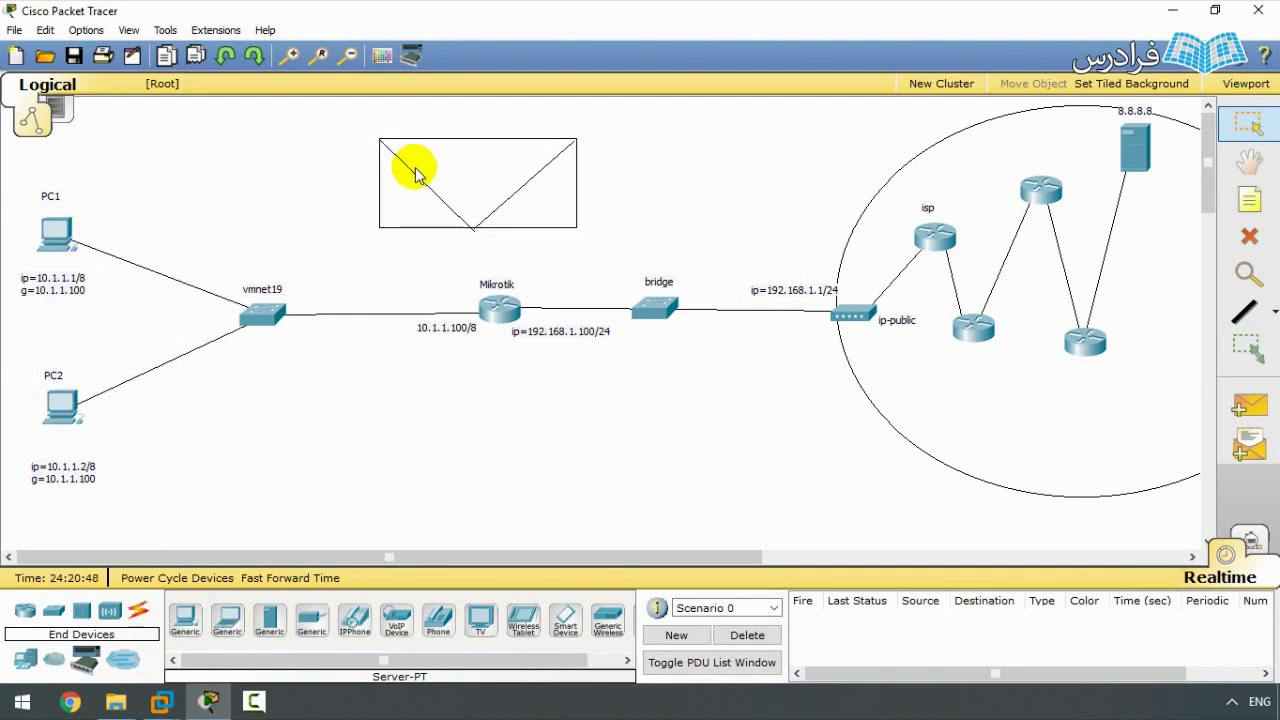
- Return to PC2 in VMware Workstation and close its command prompt
mouse_move(208, 702)
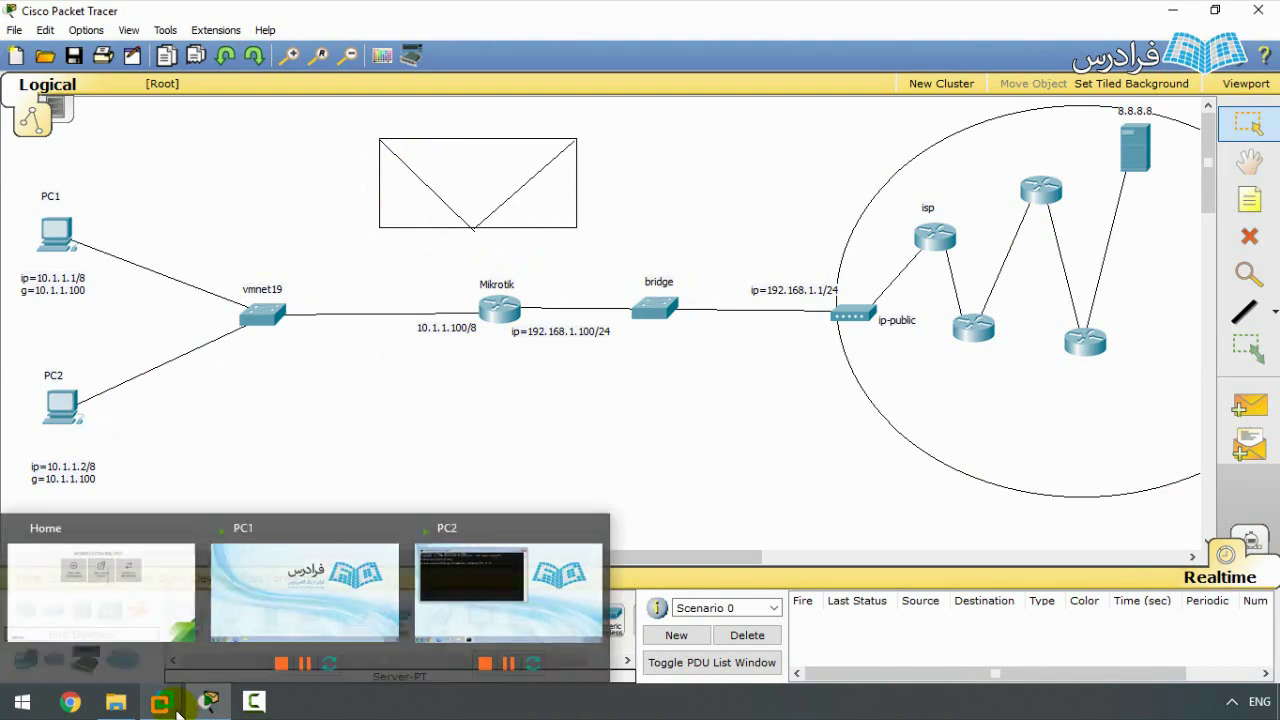
left_click(490, 623)
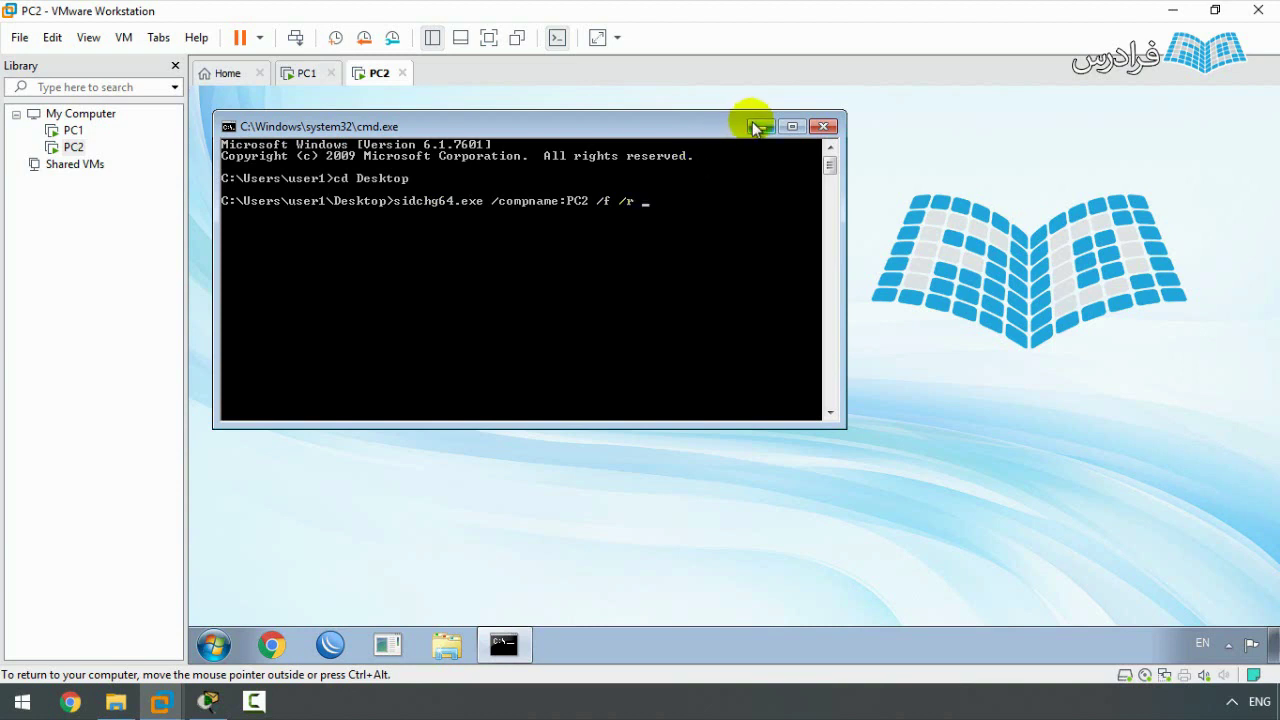
left_click(826, 128)
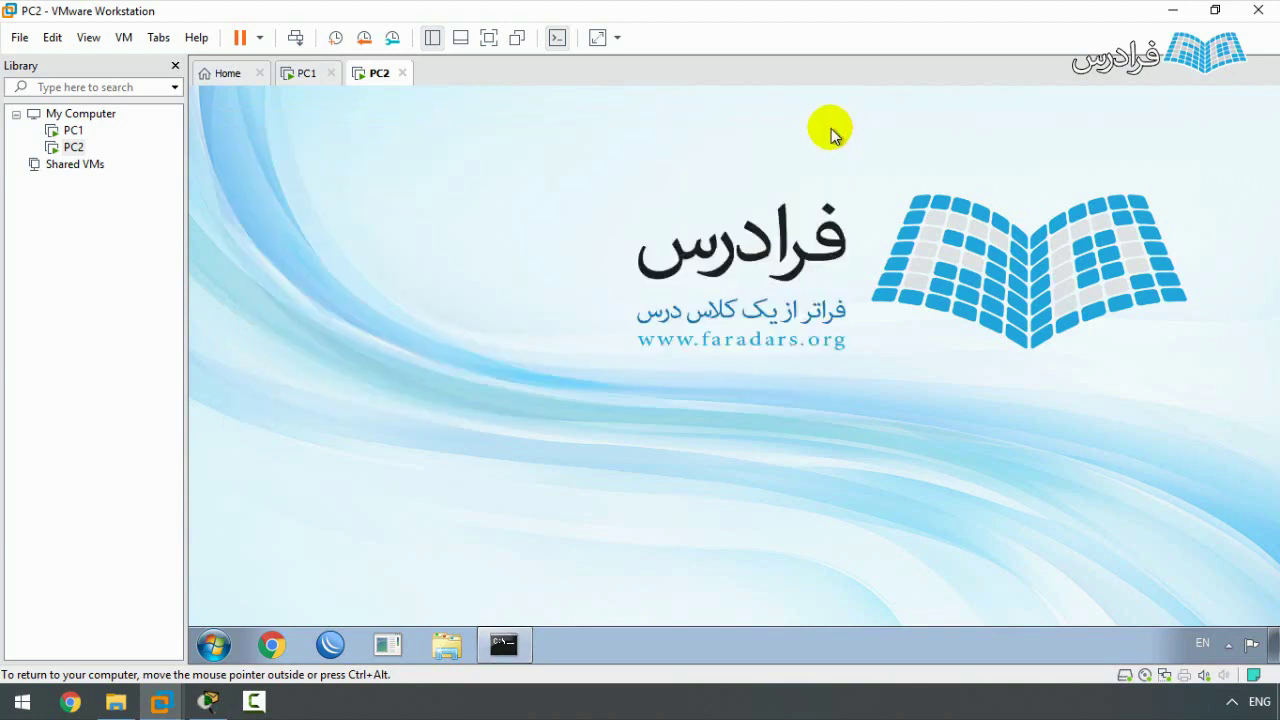
- Bring up PC1, examine the network topology in Packet Tracer, and return to PC1 in VMware Workstation
left_click(298, 74)
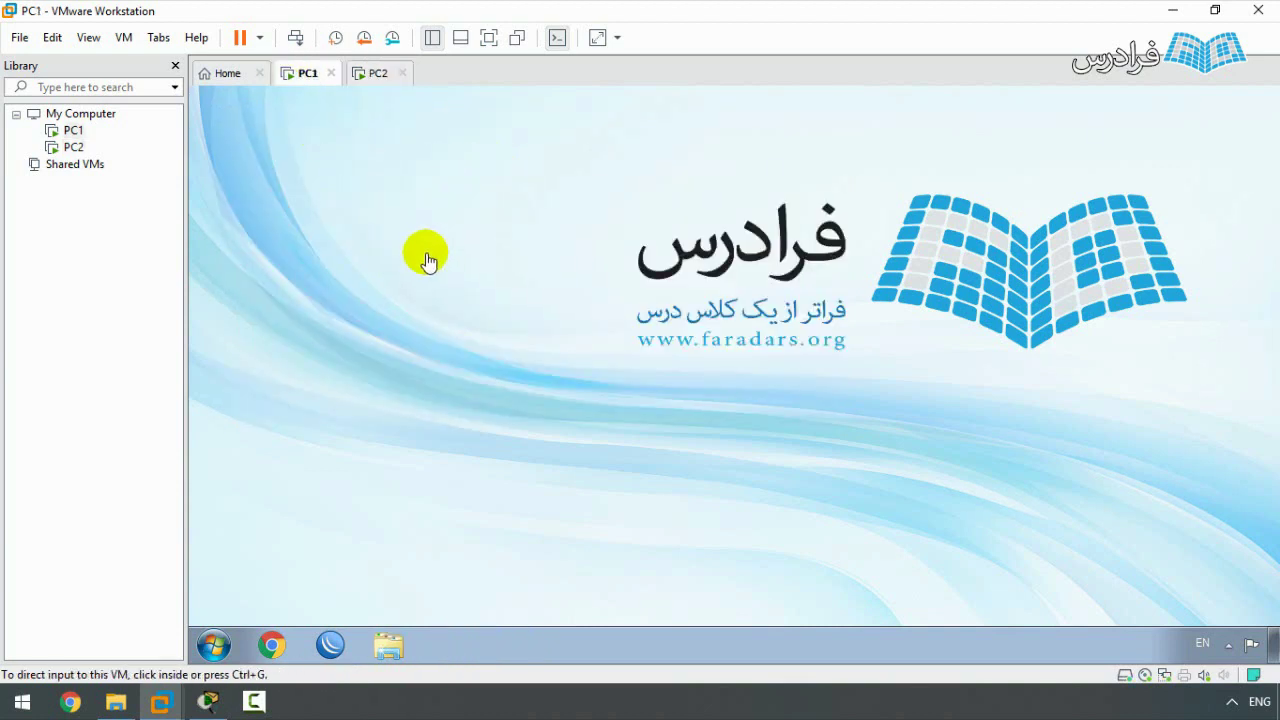
left_click(204, 706)
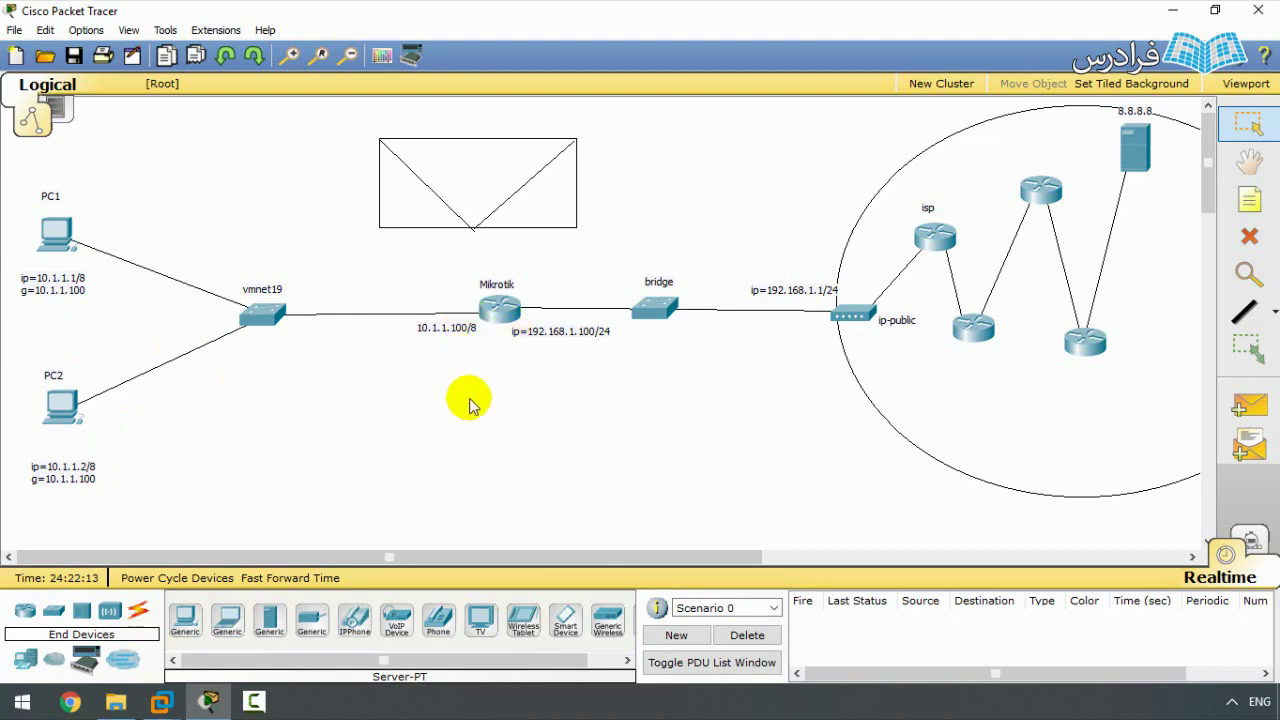
mouse_move(160, 700)
left_click(266, 586)
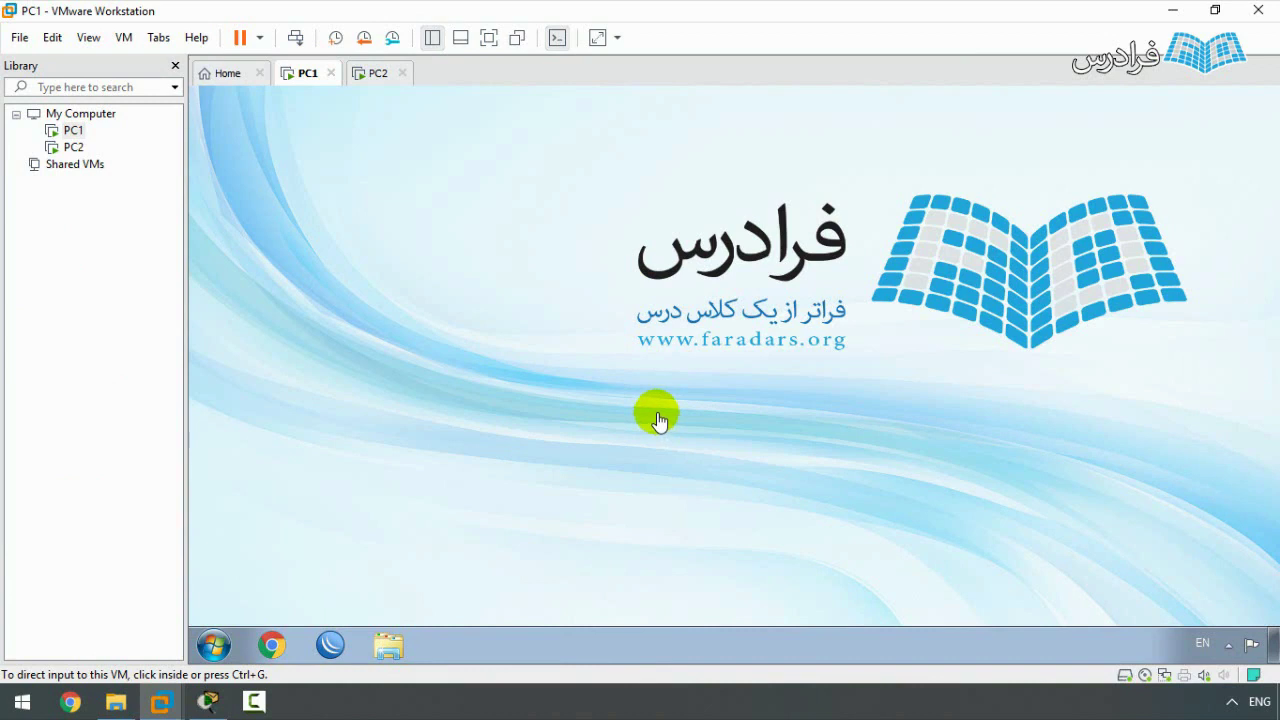
- Run ncpa.cpl inside PC1 and open the Internet Protocol Version 4 properties of the Local Area Connection
left_click(605, 386)
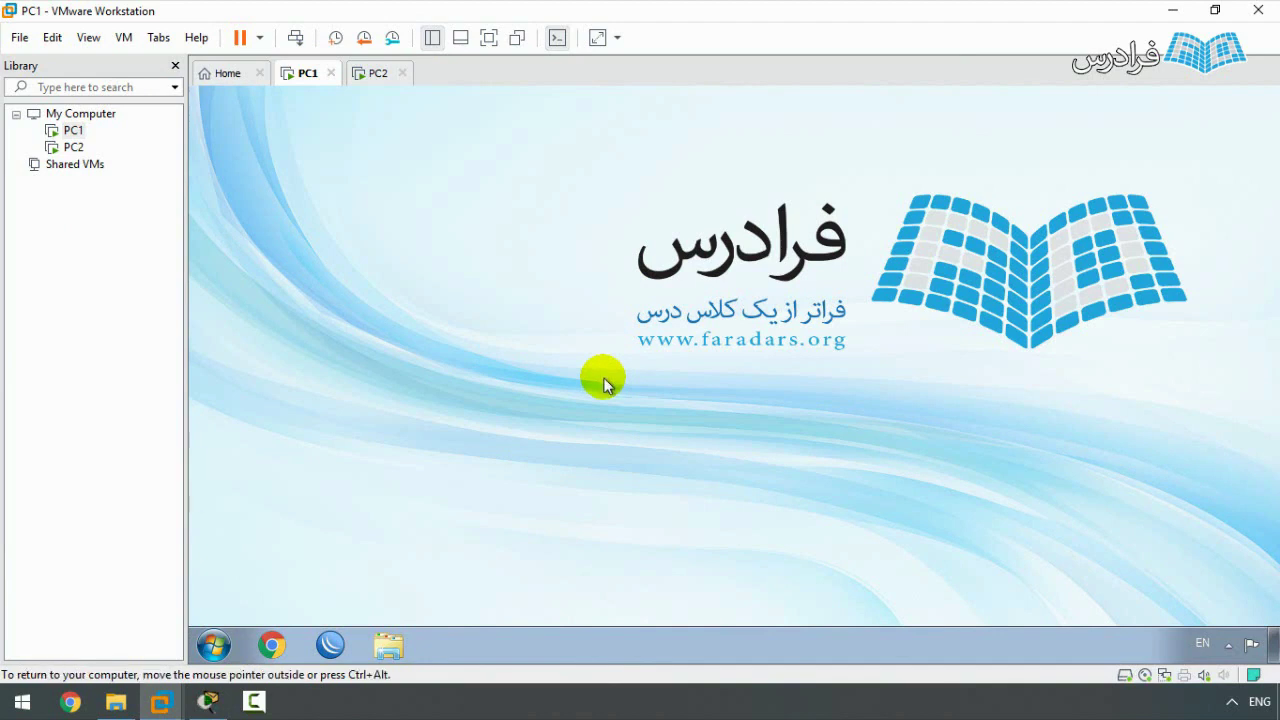
key("super+r")
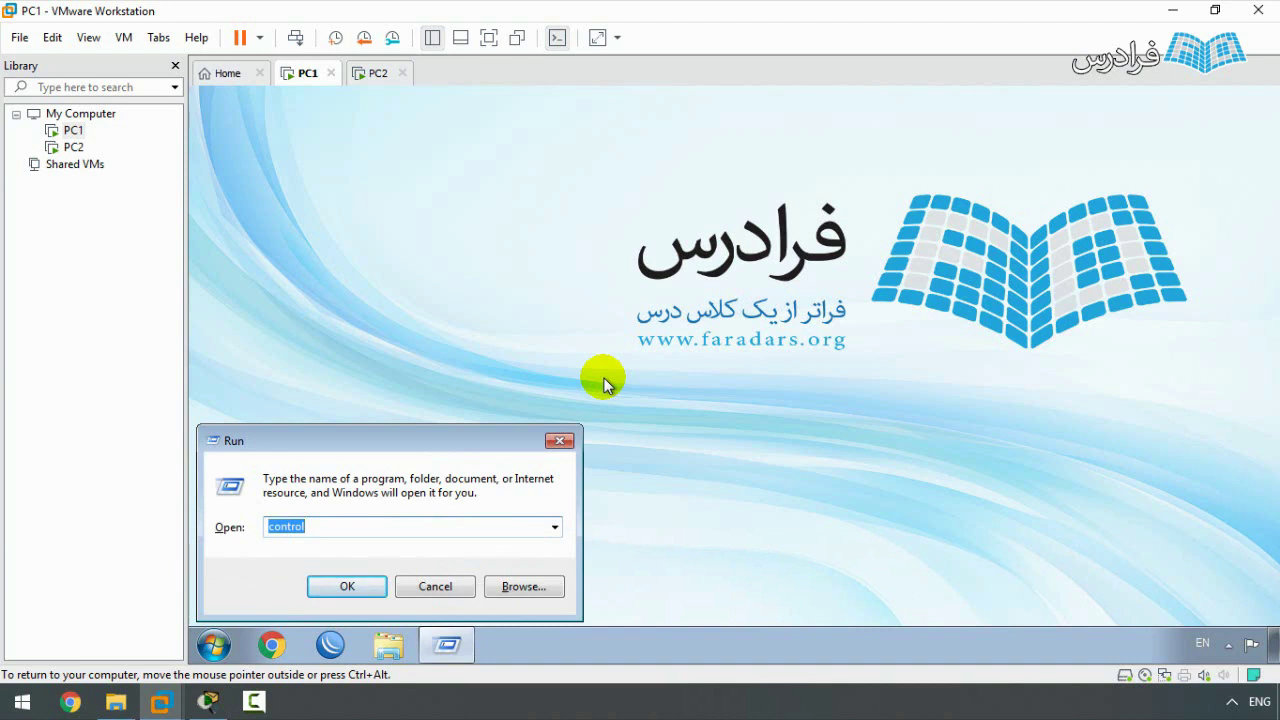
type("ncpa.cpl")
key("Return")
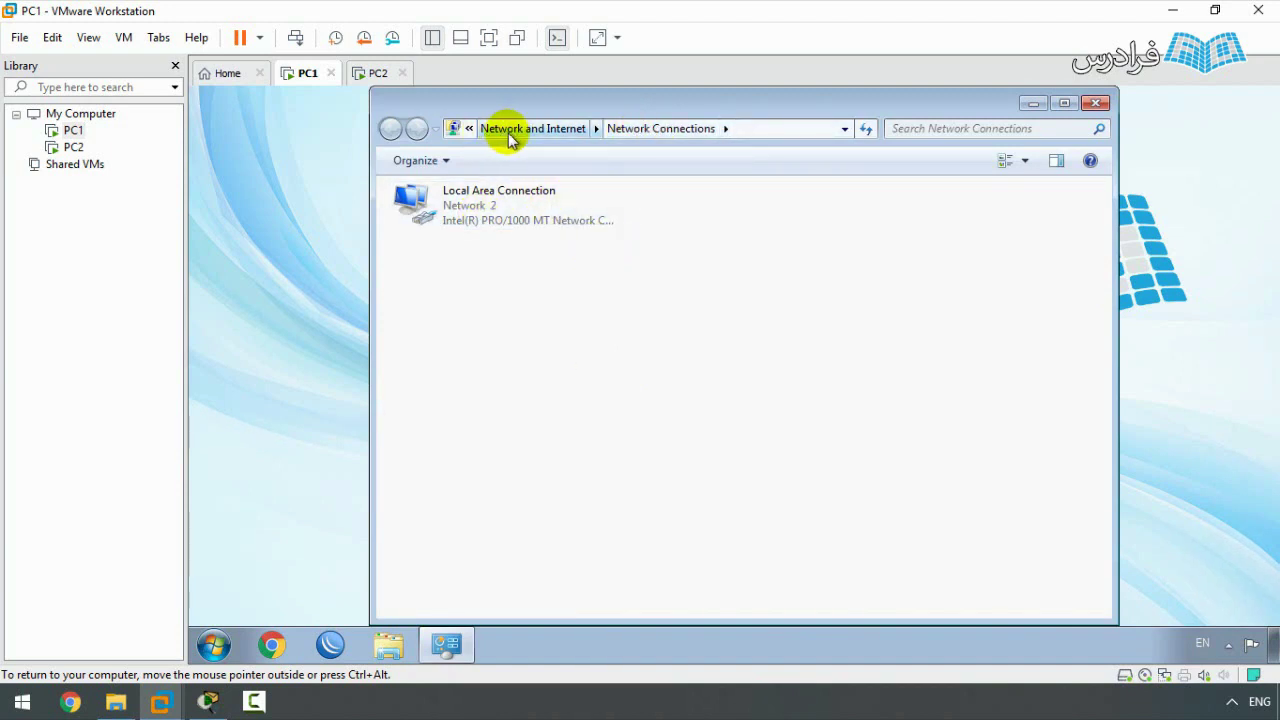
double_click(484, 222)
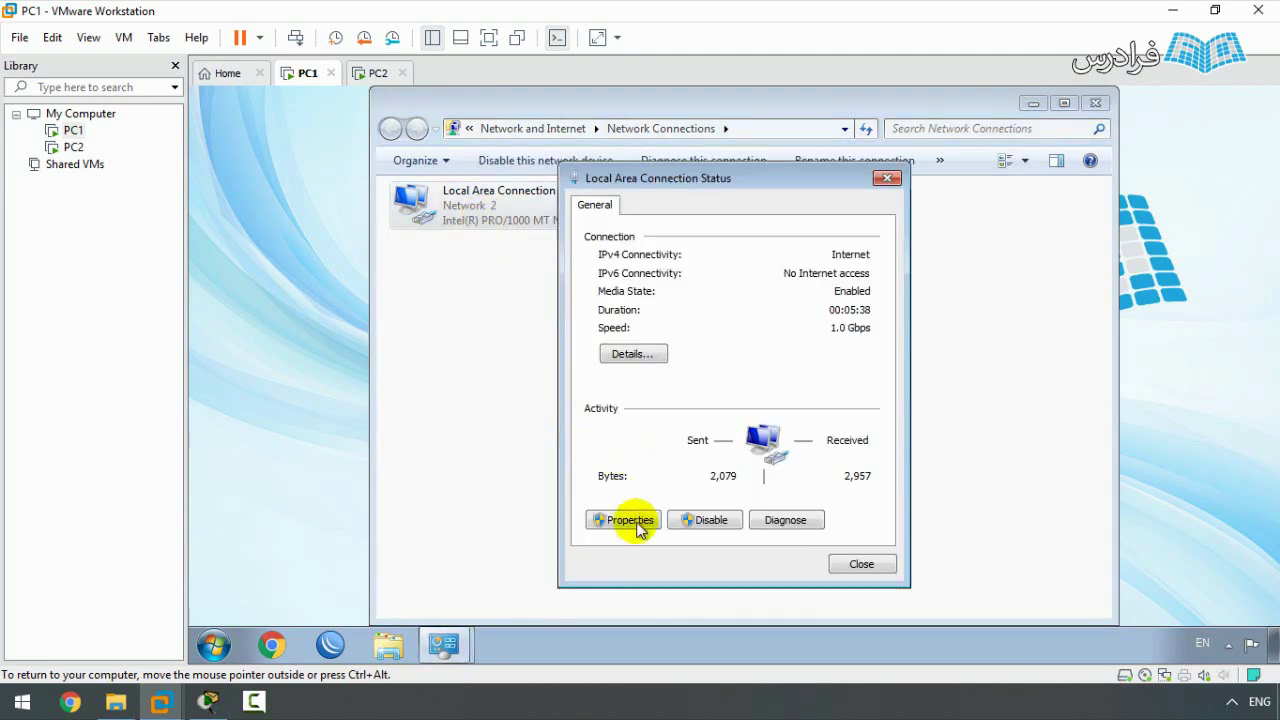
left_click(624, 519)
double_click(766, 404)
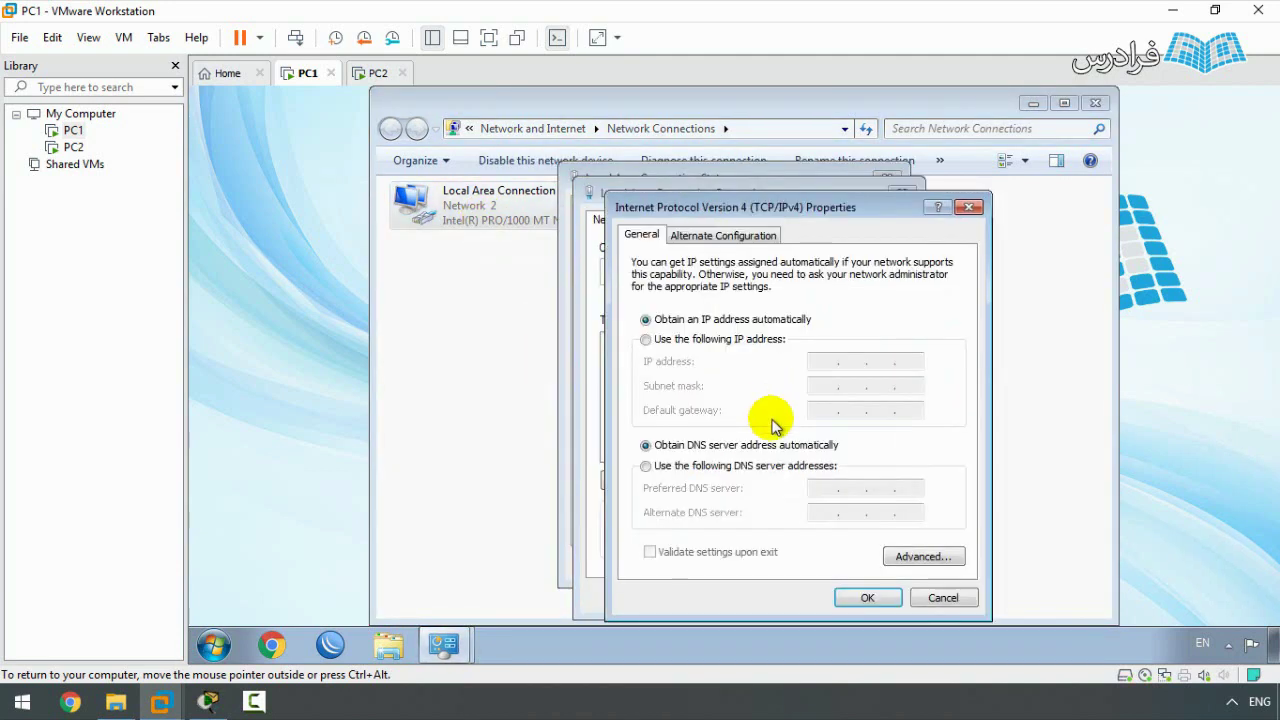
- Assign PC1 the static IP address 10.1.1.1 with subnet mask 255.0.0.0 and default gateway 10.1.1.100
left_click(700, 340)
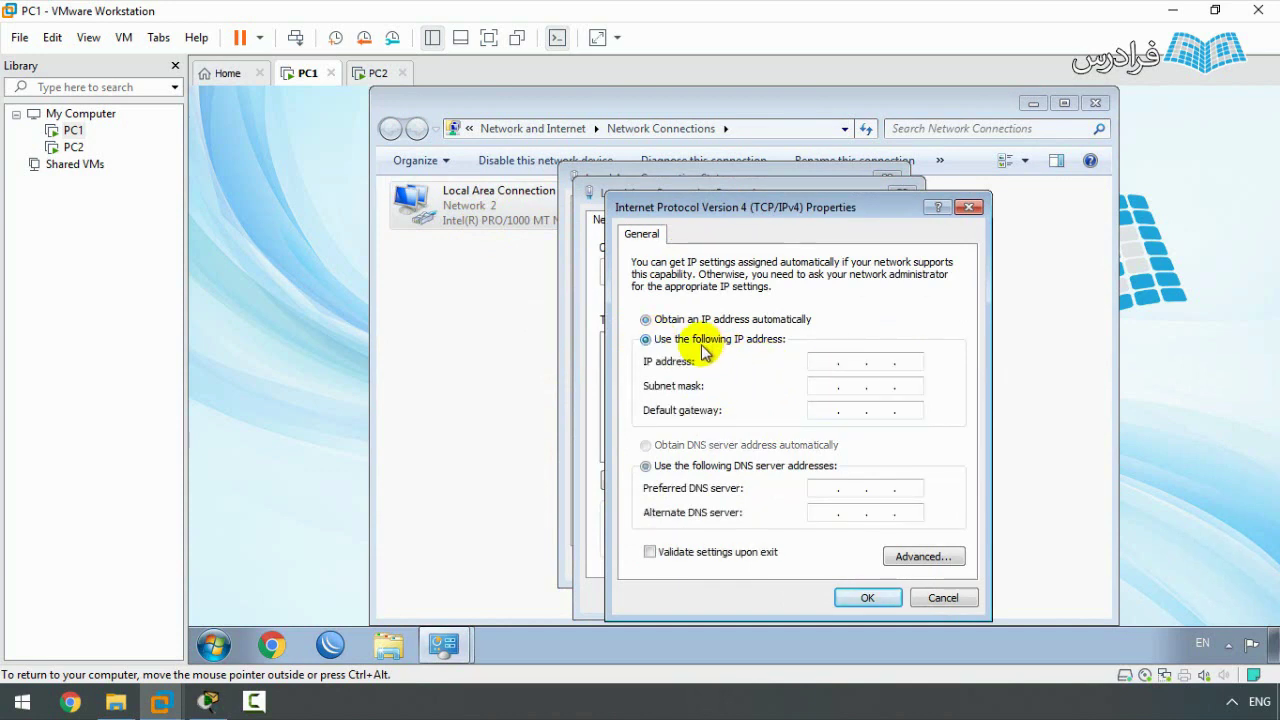
left_click(821, 364)
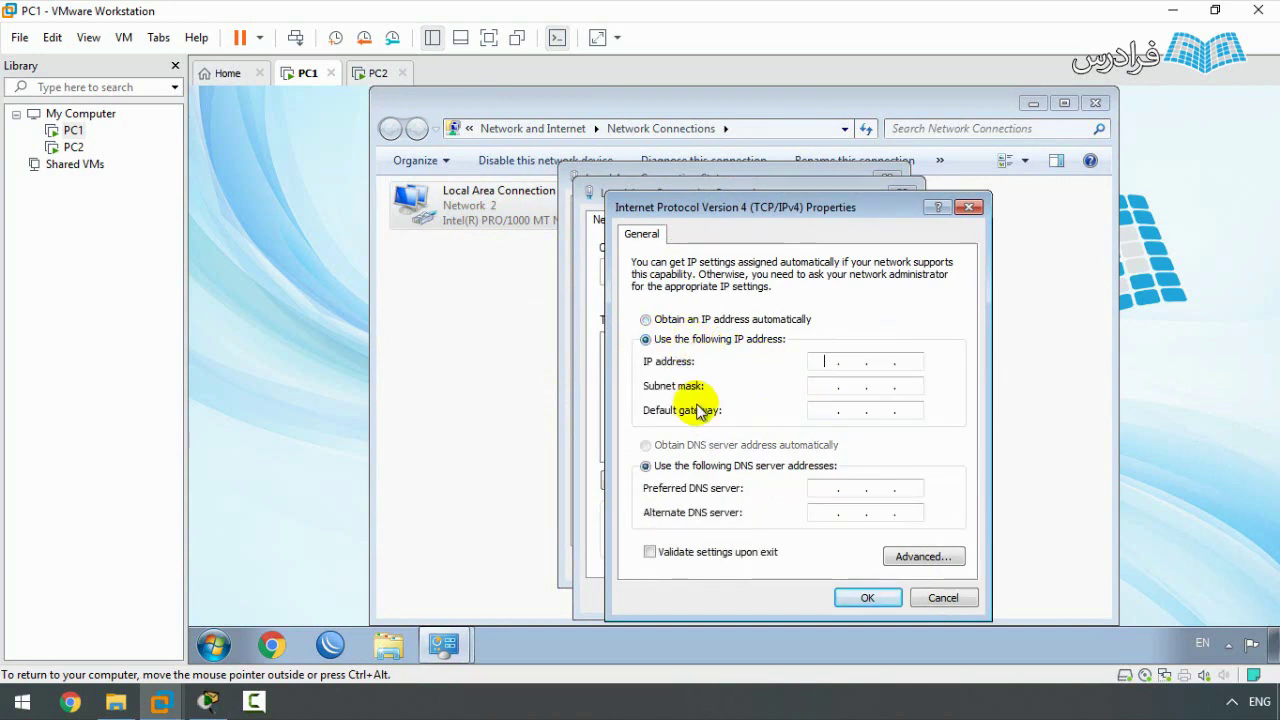
type("10.1.1.1")
key("Tab")
key("Tab")
type("10.1.1.100")
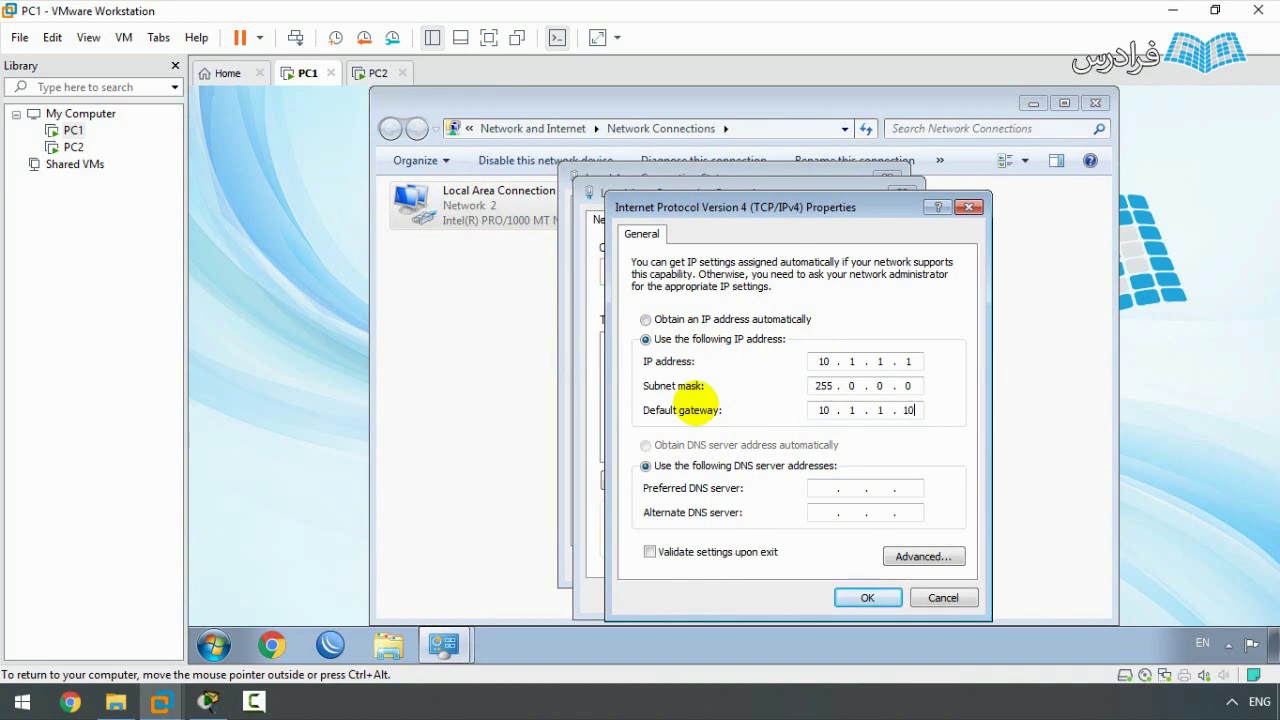
- Set PC1's preferred DNS server to 8.8.8.8 and alternate to 10.1.1.100, apply the settings, and close the network windows
key("Tab")
key("Tab")
type("8.8.8.")
type("10.1.1.100")
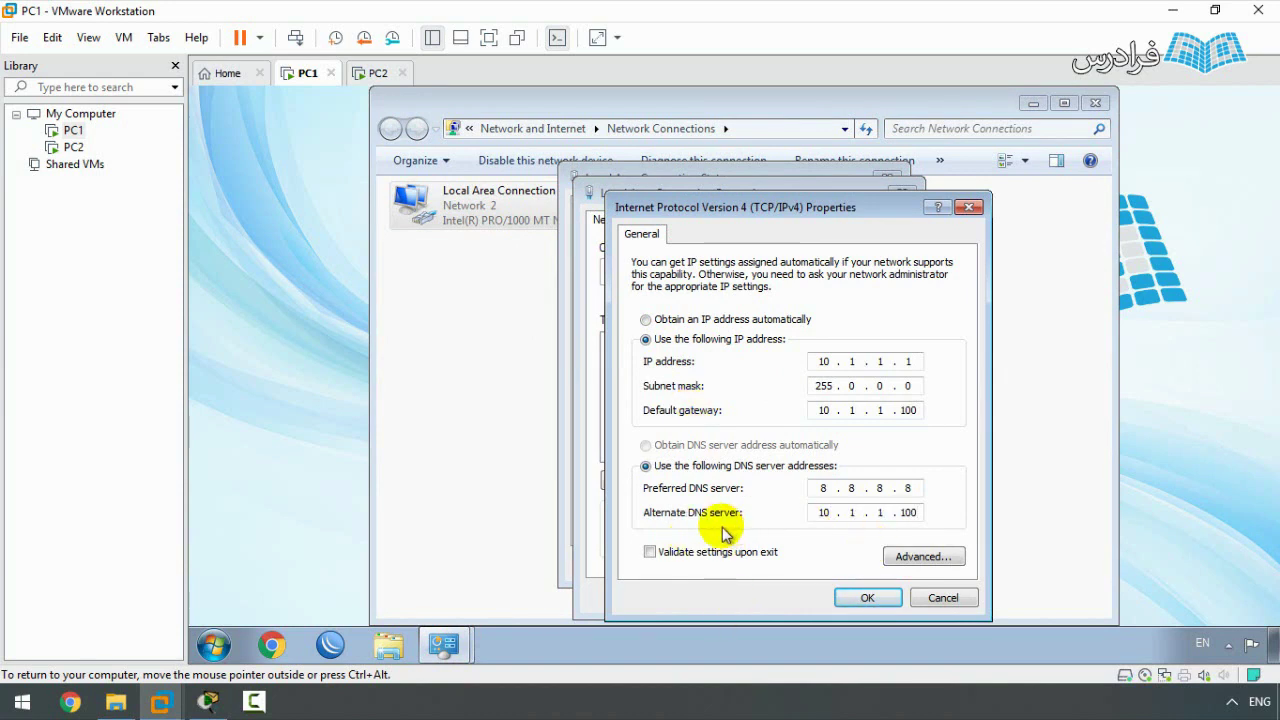
left_click(867, 597)
left_click(852, 597)
left_click(862, 565)
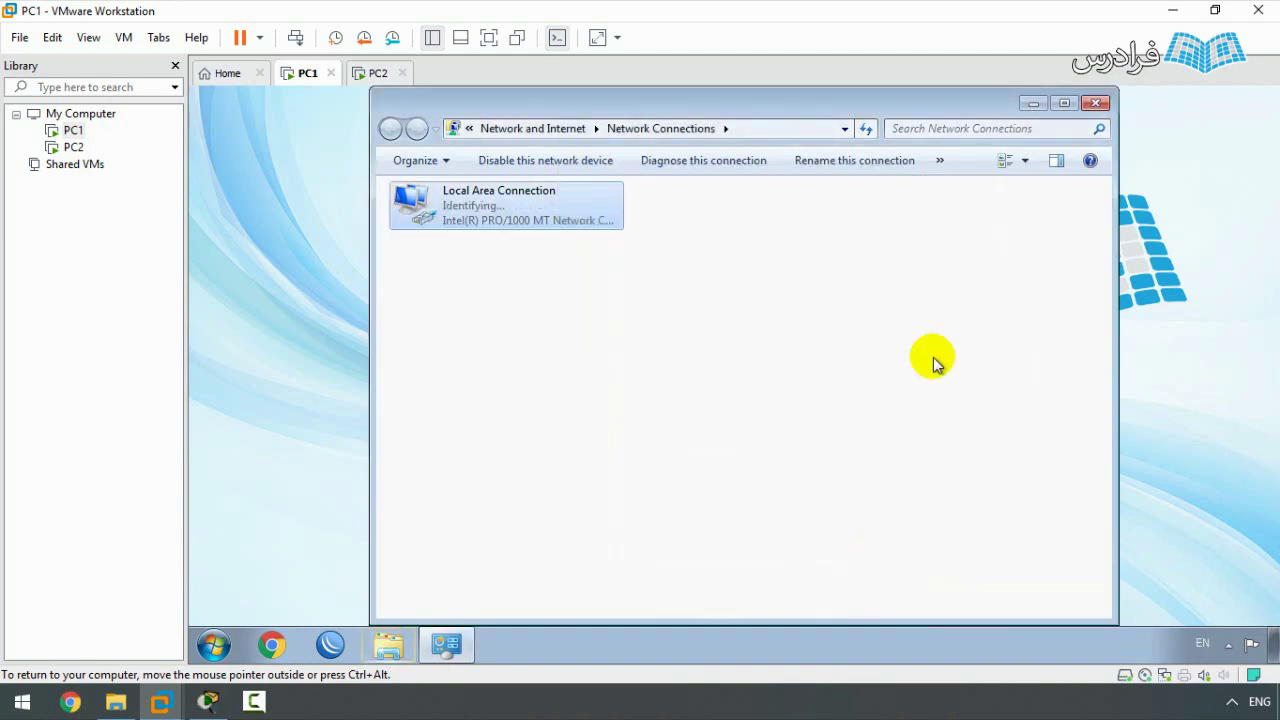
left_click(1095, 103)
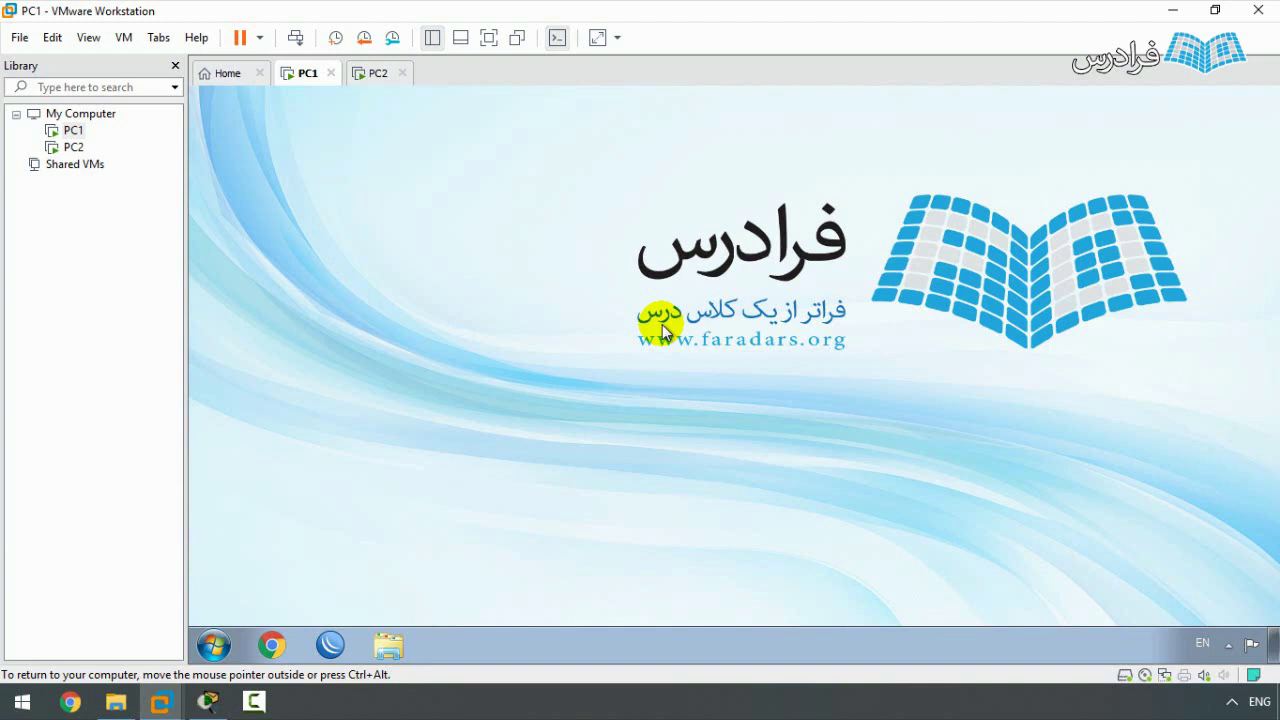
- Run firewall.cpl in PC1 and turn off Windows Firewall for both private and public networks
key("super+r")
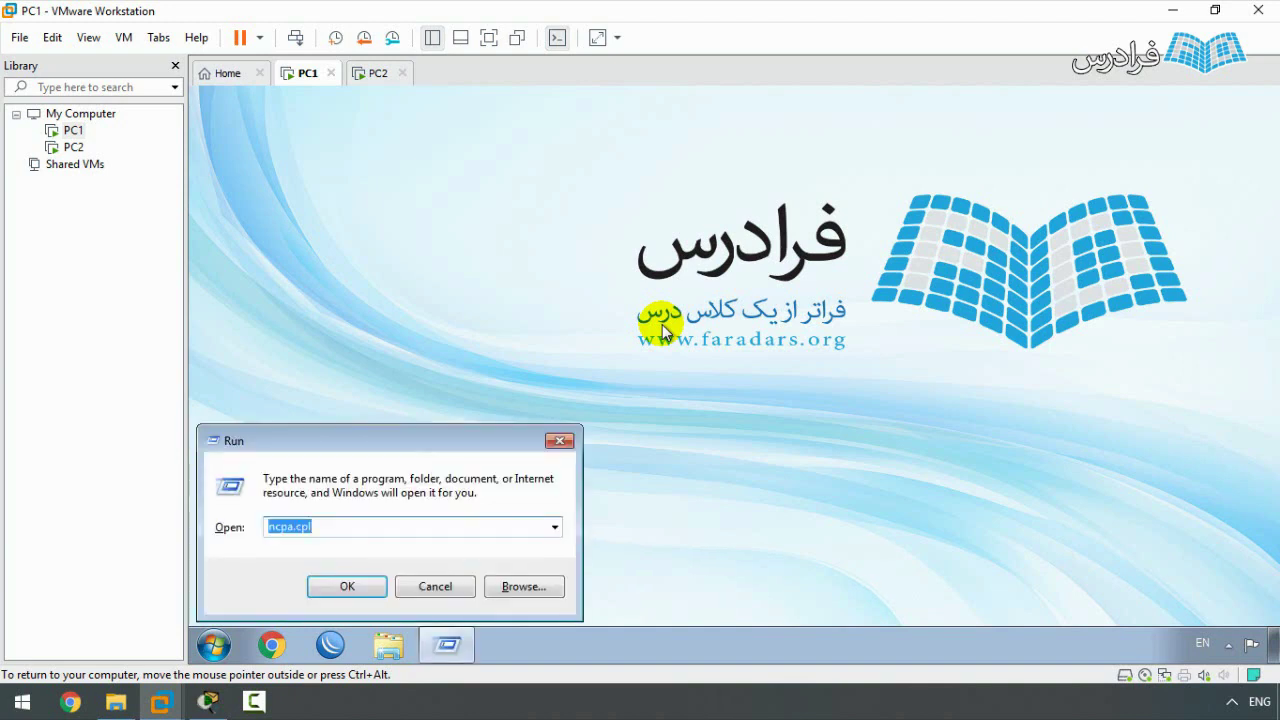
type("firewa")
type("ll.cpl")
key("Return")
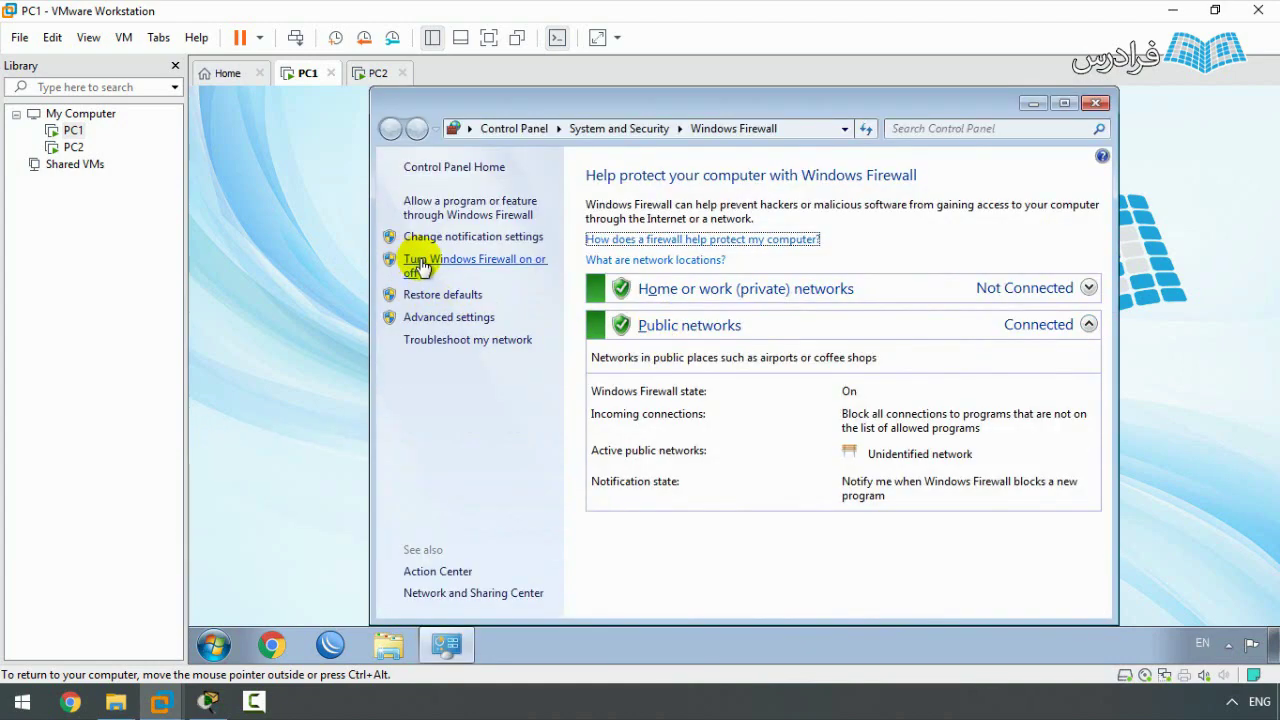
left_click(446, 259)
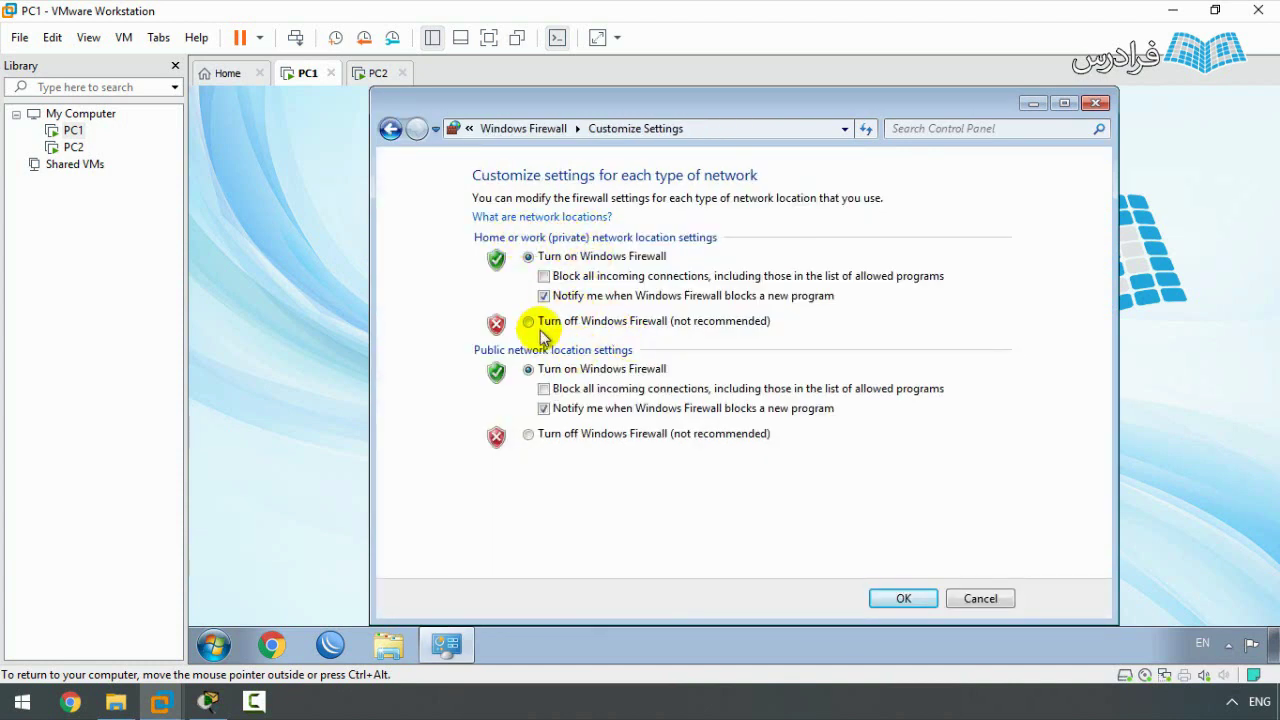
left_click(538, 324)
left_click(528, 435)
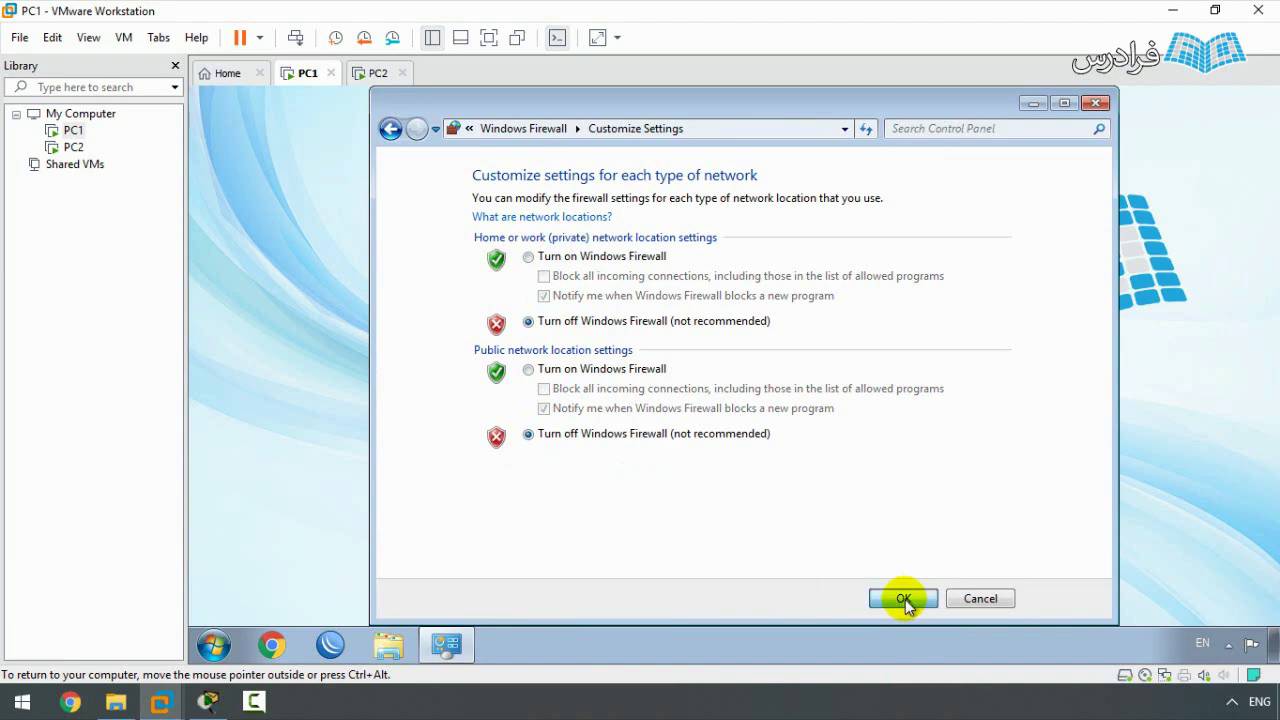
left_click(905, 599)
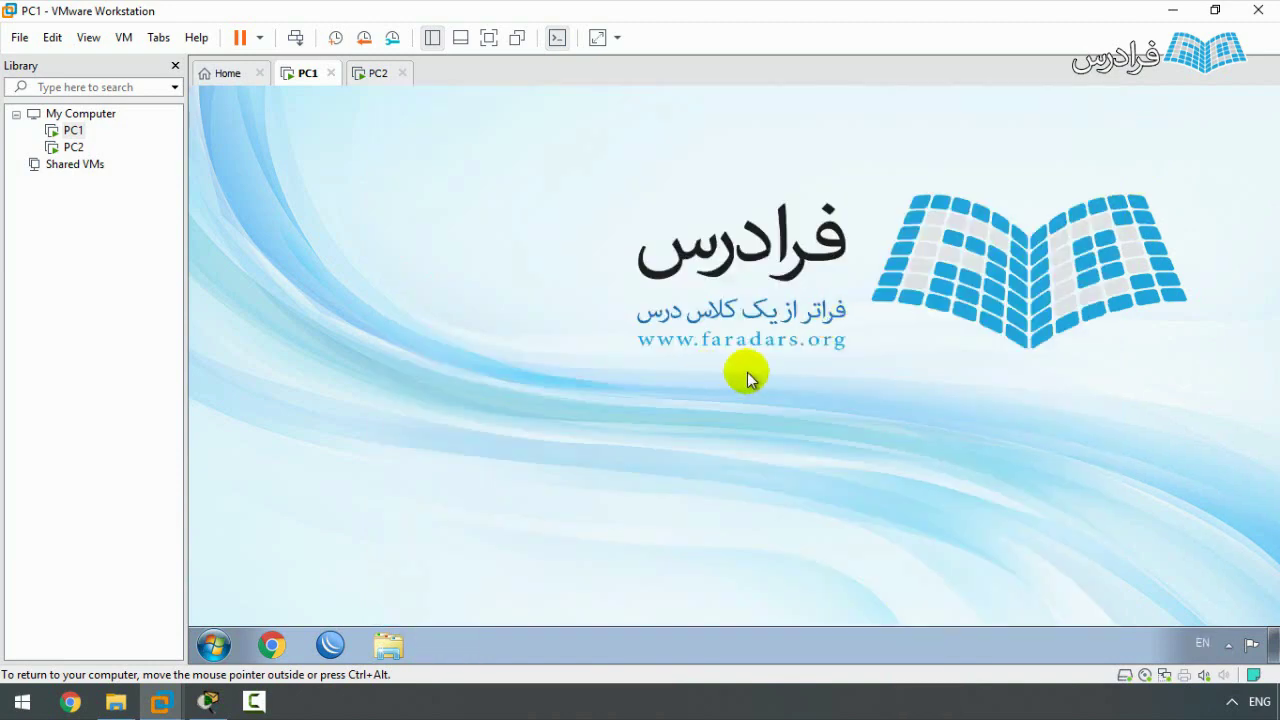
- Switch to PC2, run ncpa.cpl, and open the Internet Protocol Version 4 properties of its Local Area Connection
left_click(1097, 104)
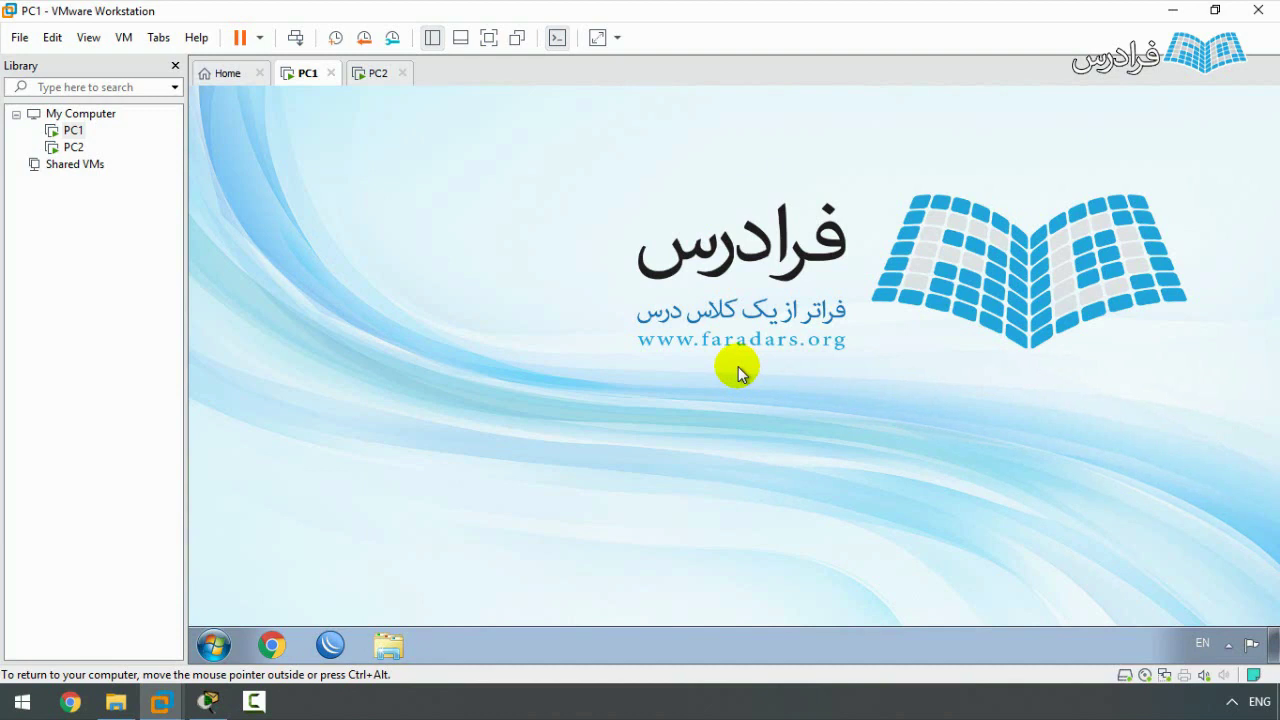
left_click(375, 74)
right_click(452, 297)
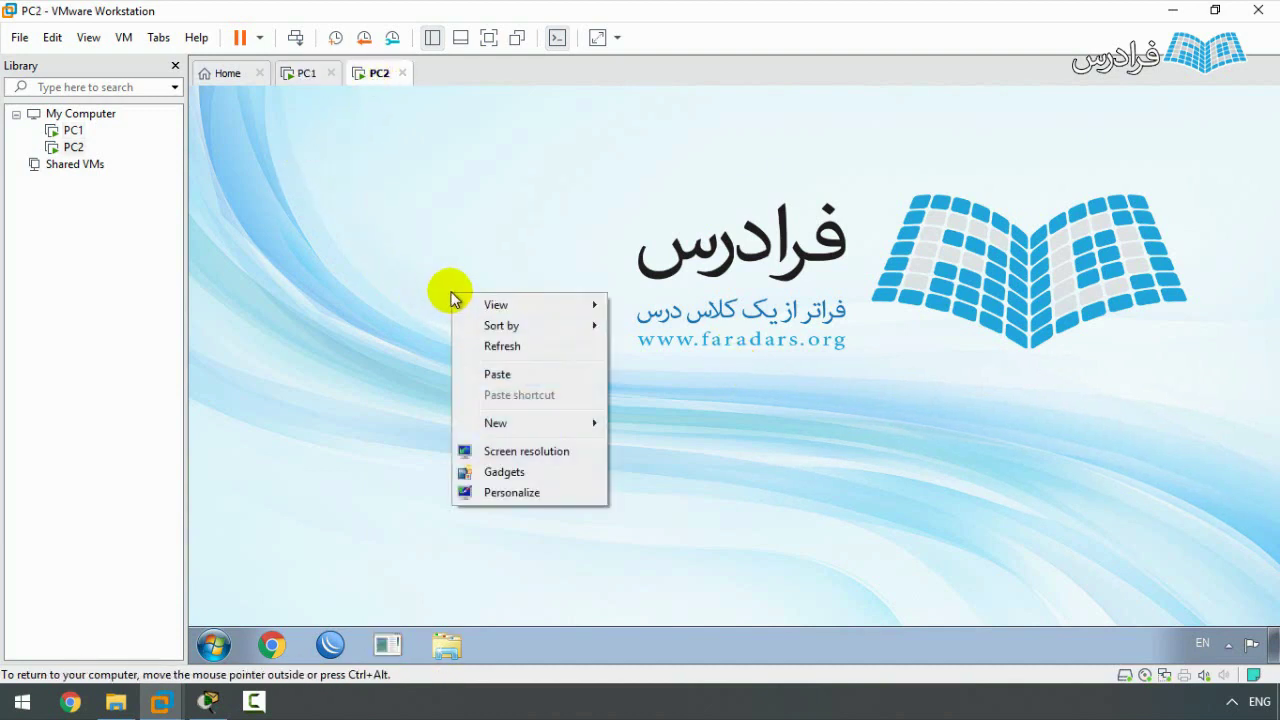
left_click(466, 340)
key("super+r")
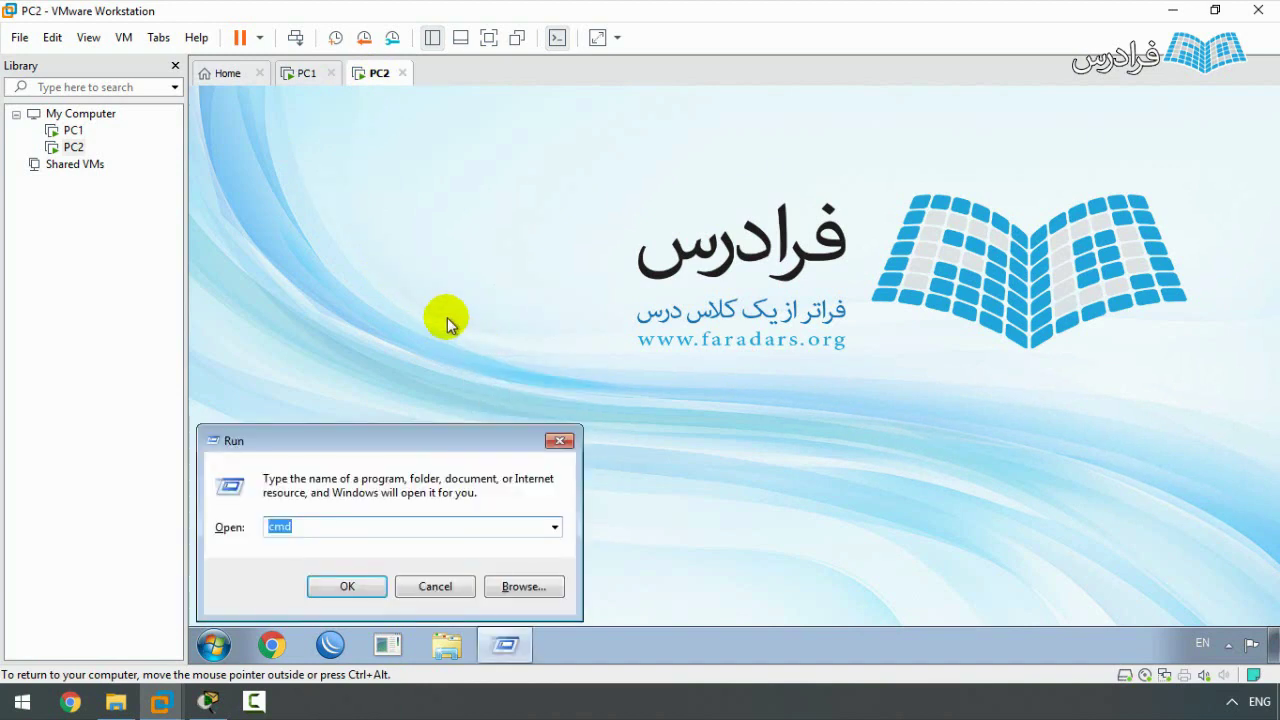
type("ncpa.")
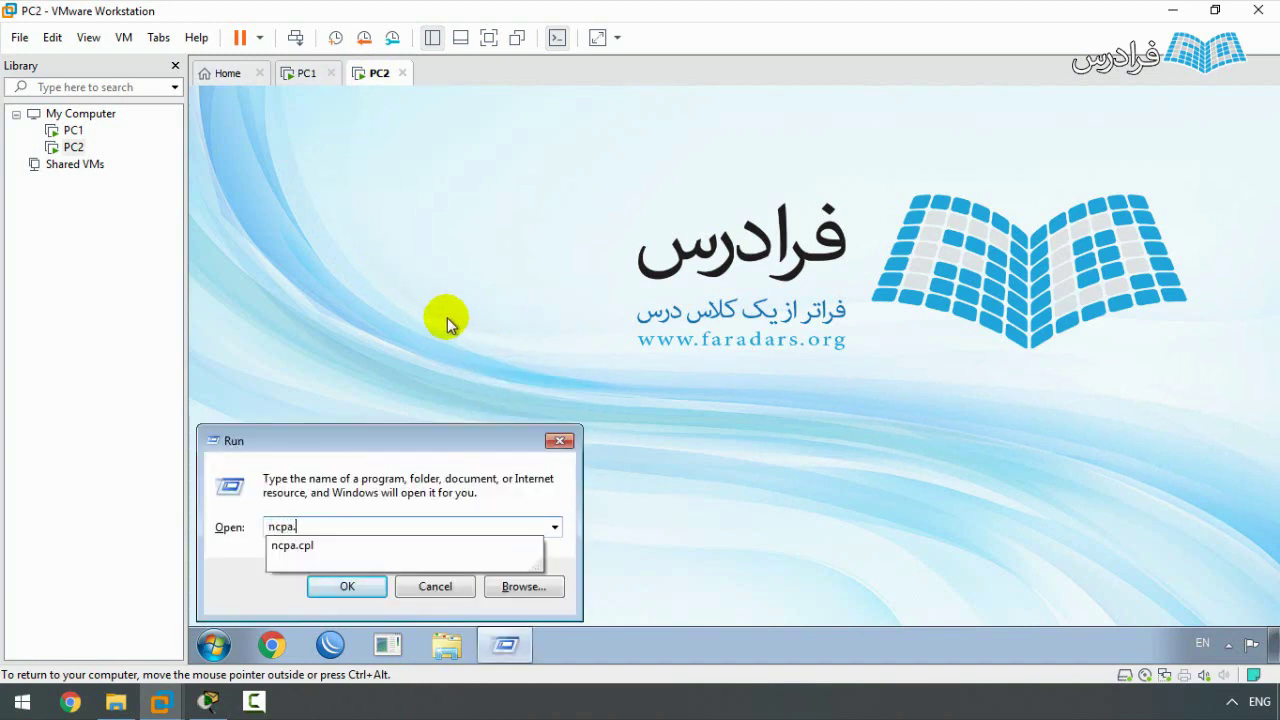
type("cpl")
key("Return")
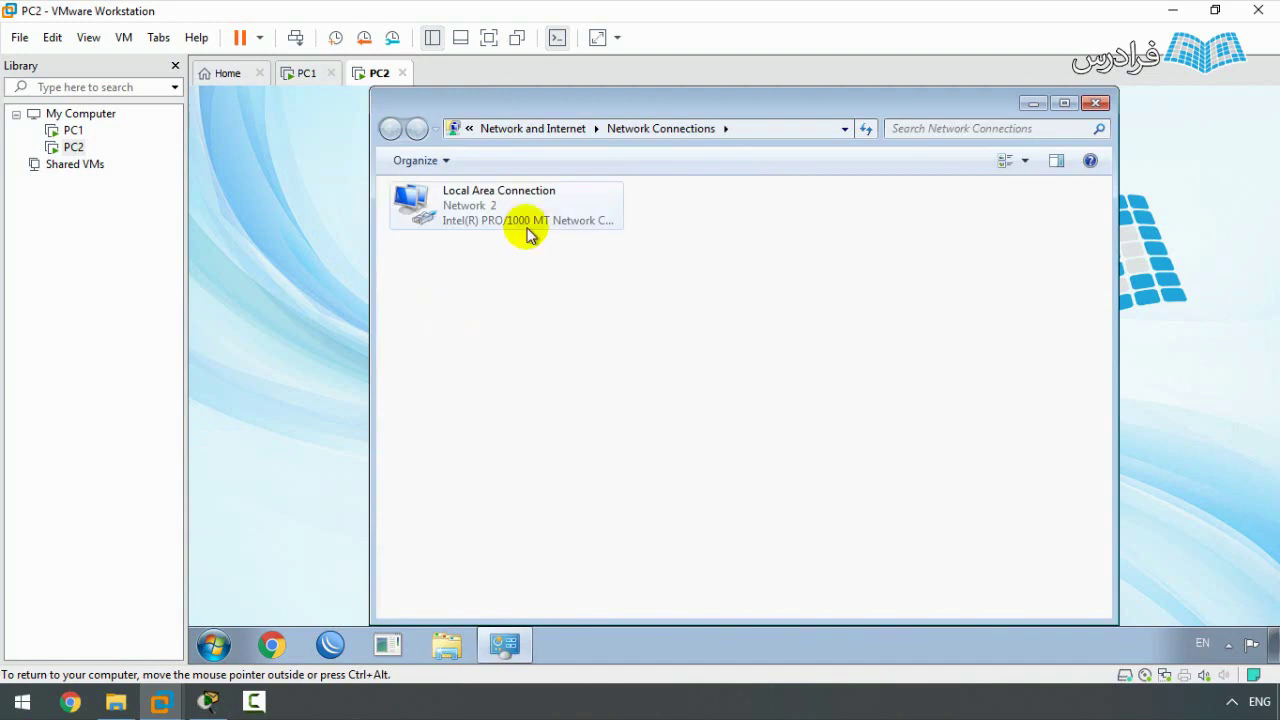
double_click(529, 233)
left_click(610, 518)
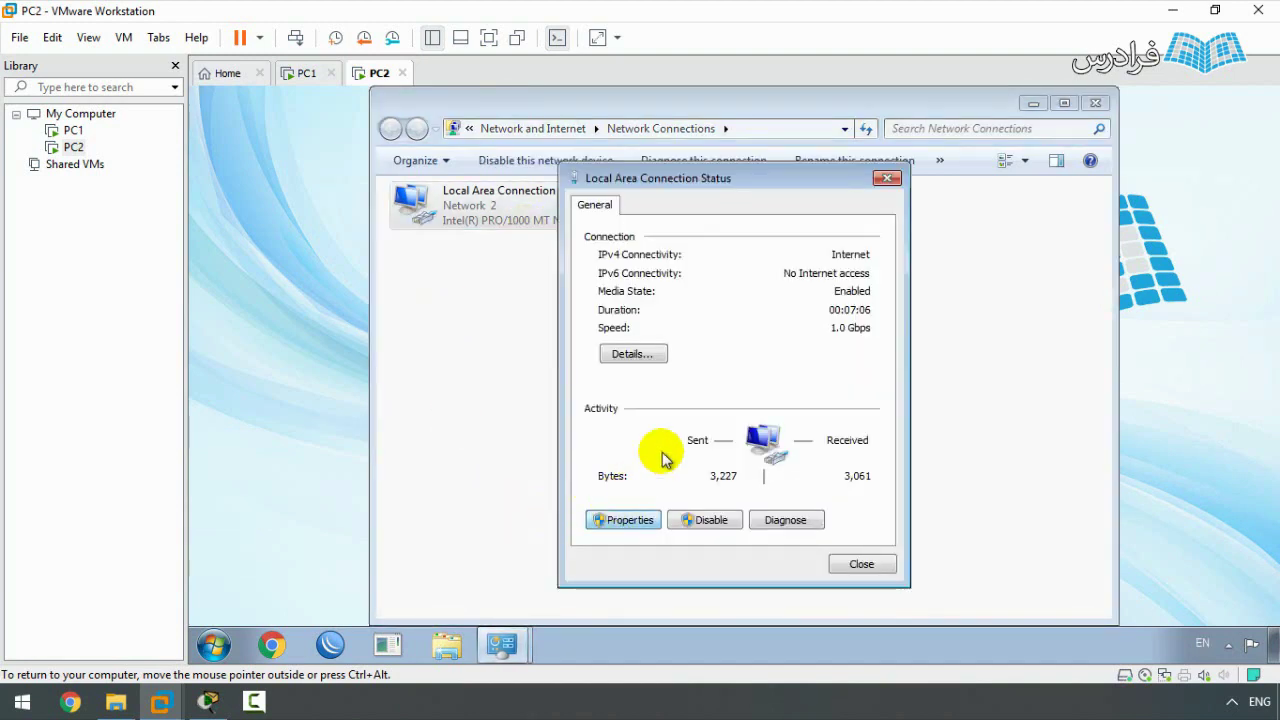
double_click(768, 408)
- Assign PC2 the static IP address 10.1.1.2 with subnet mask 255.0.0.0 and default gateway 10.1.1.100
left_click(682, 340)
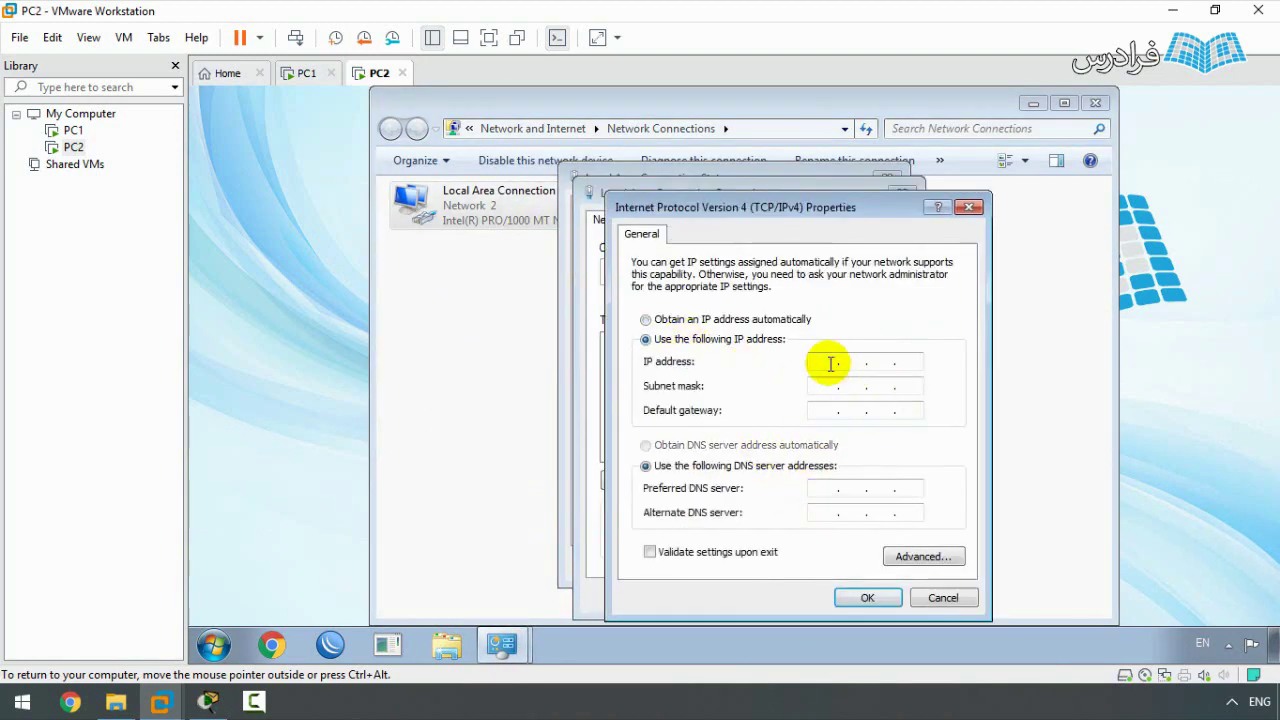
left_click(830, 364)
type("10 . 1 . 1 . ")
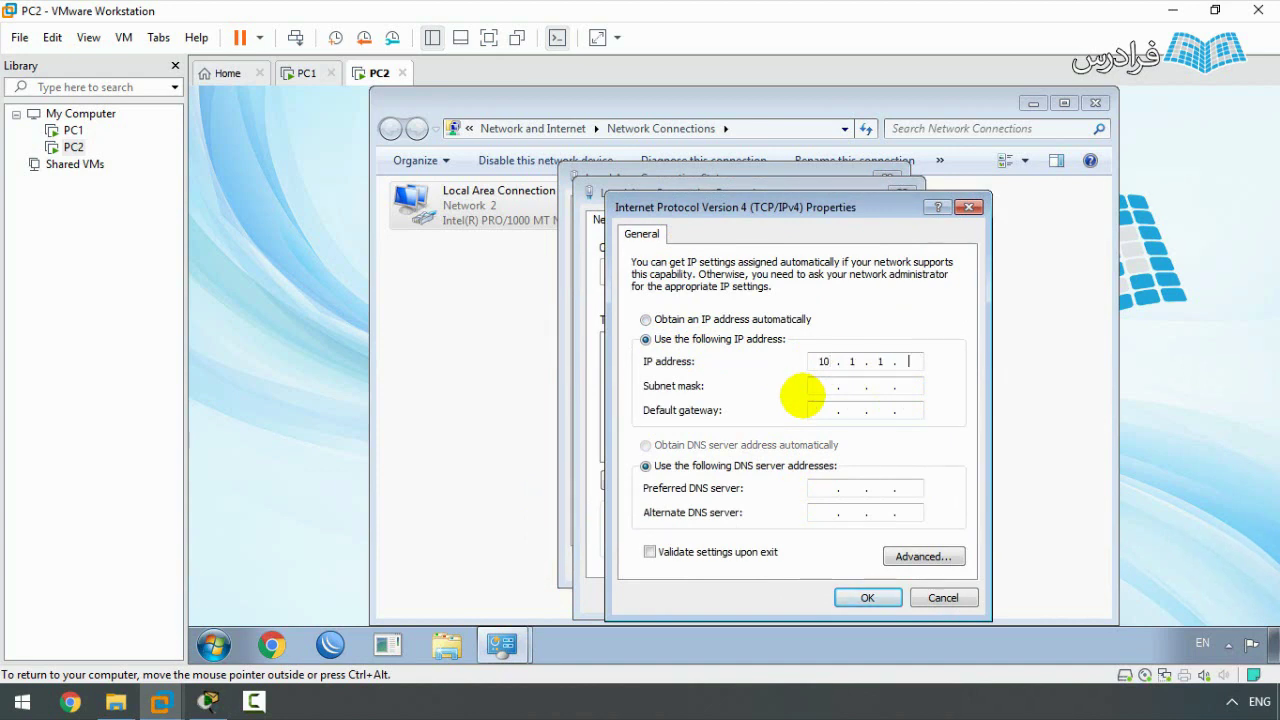
type("2")
key("Tab")
key("Tab")
type("10.1.1.100")
- Set PC2's preferred DNS server to 8.8.8.8 and alternate to 10.1.1.100, apply the settings, and close the network windows
key("Tab")
key("Tab")
type("8.8.8.810.1.1.100")
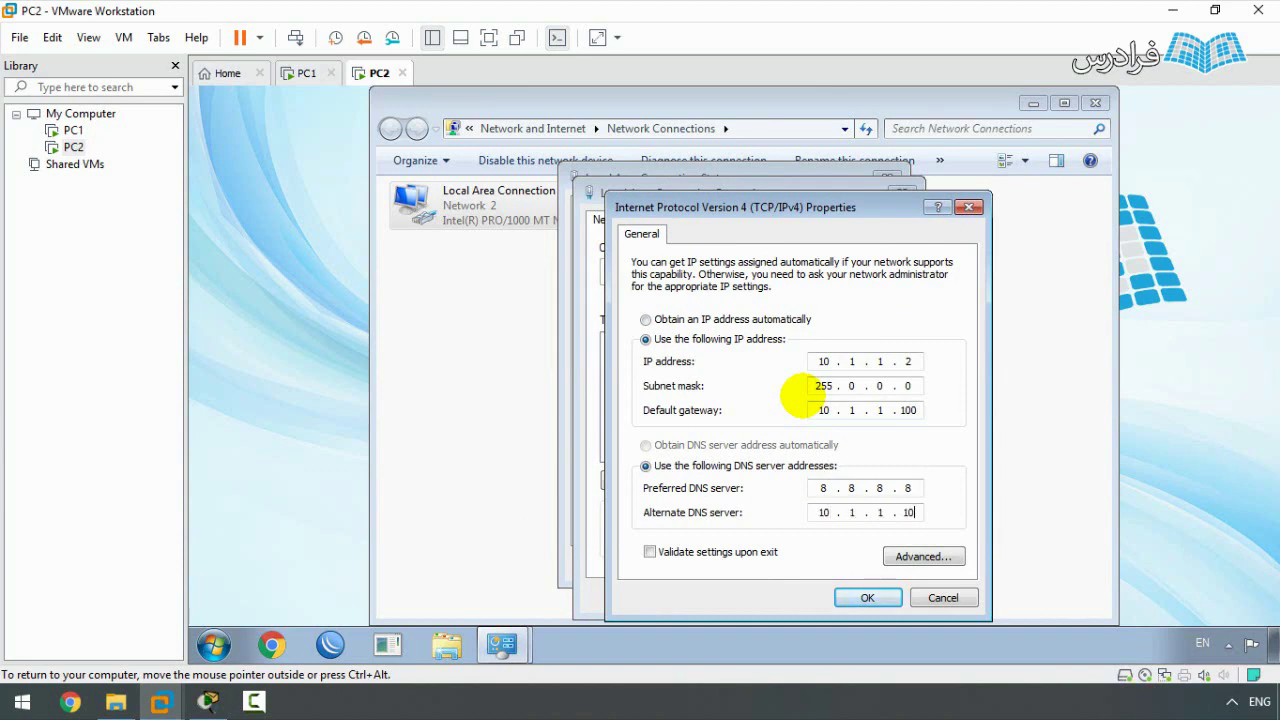
left_click(866, 594)
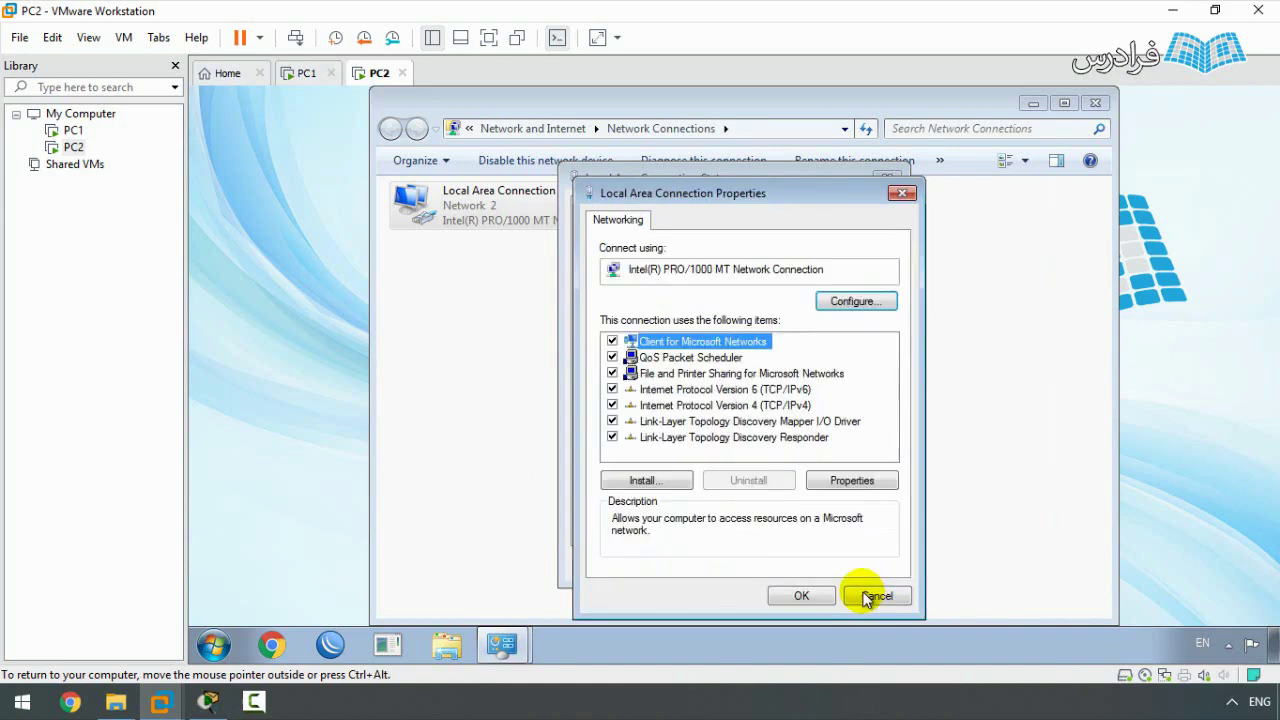
left_click(804, 594)
left_click(862, 566)
left_click(1096, 103)
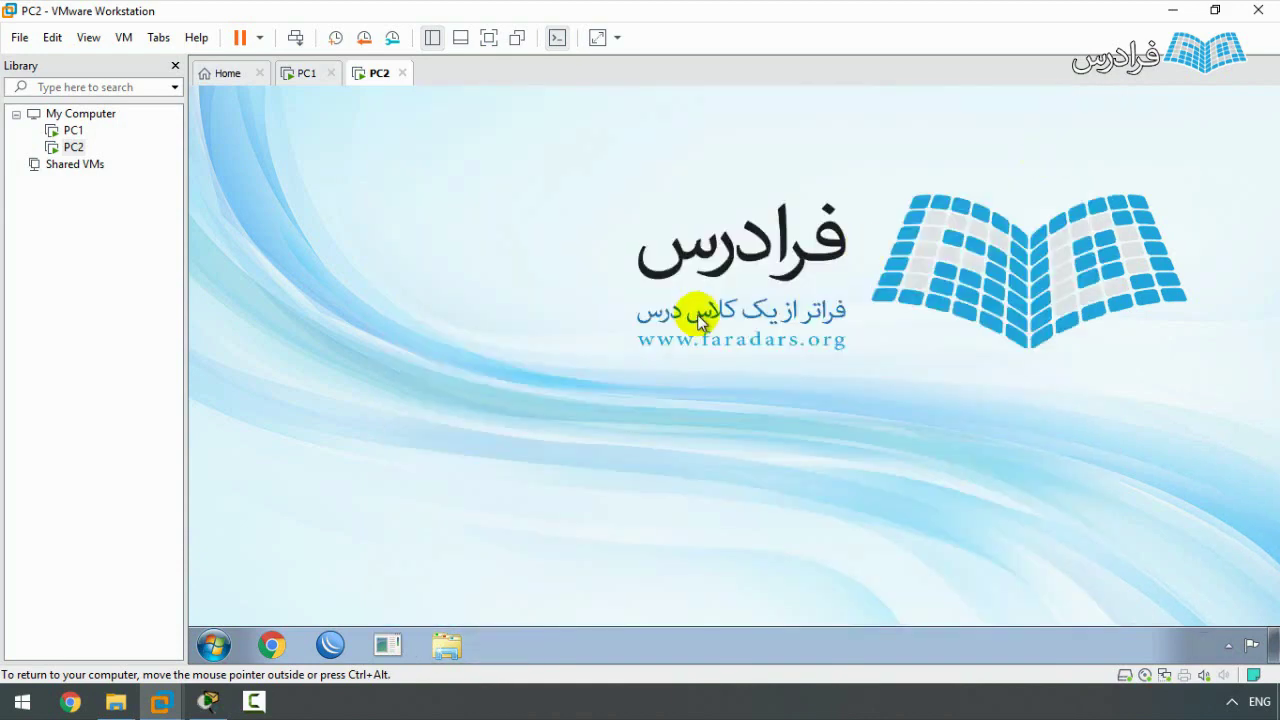
- Run firewall.cpl in PC2 and turn off Windows Firewall for both private and public networks
key("super+r")
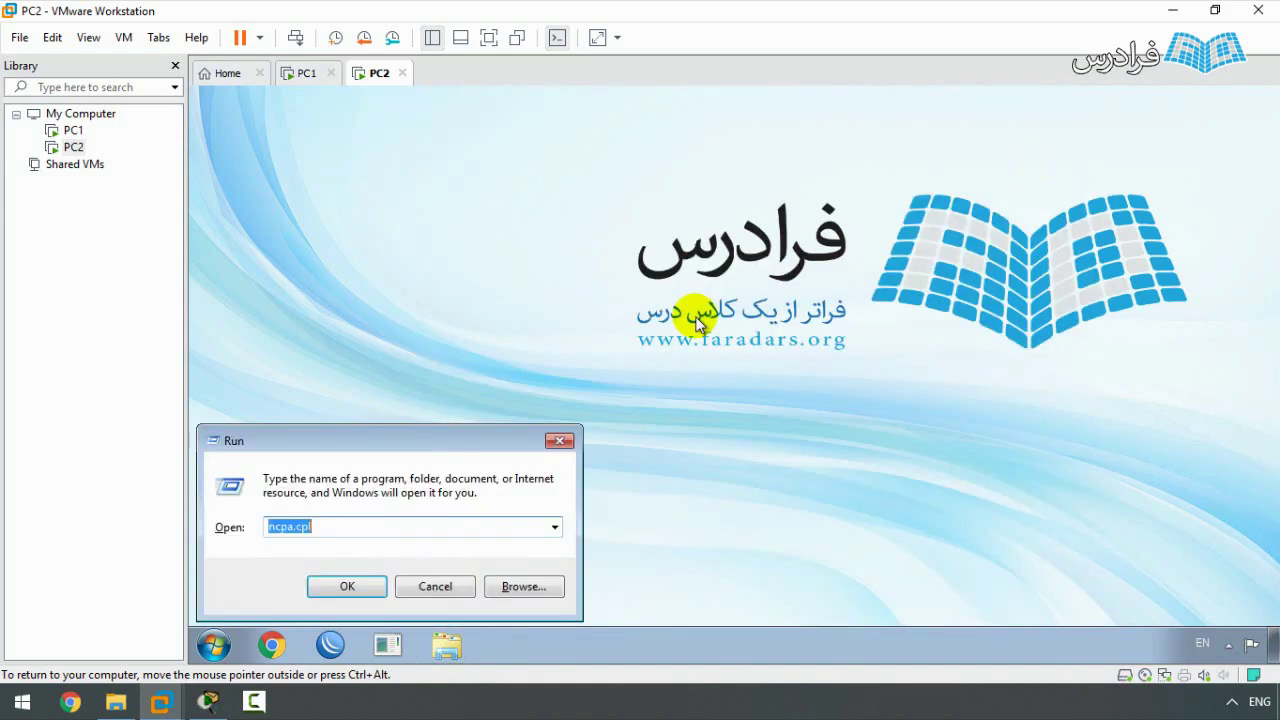
type("fire")
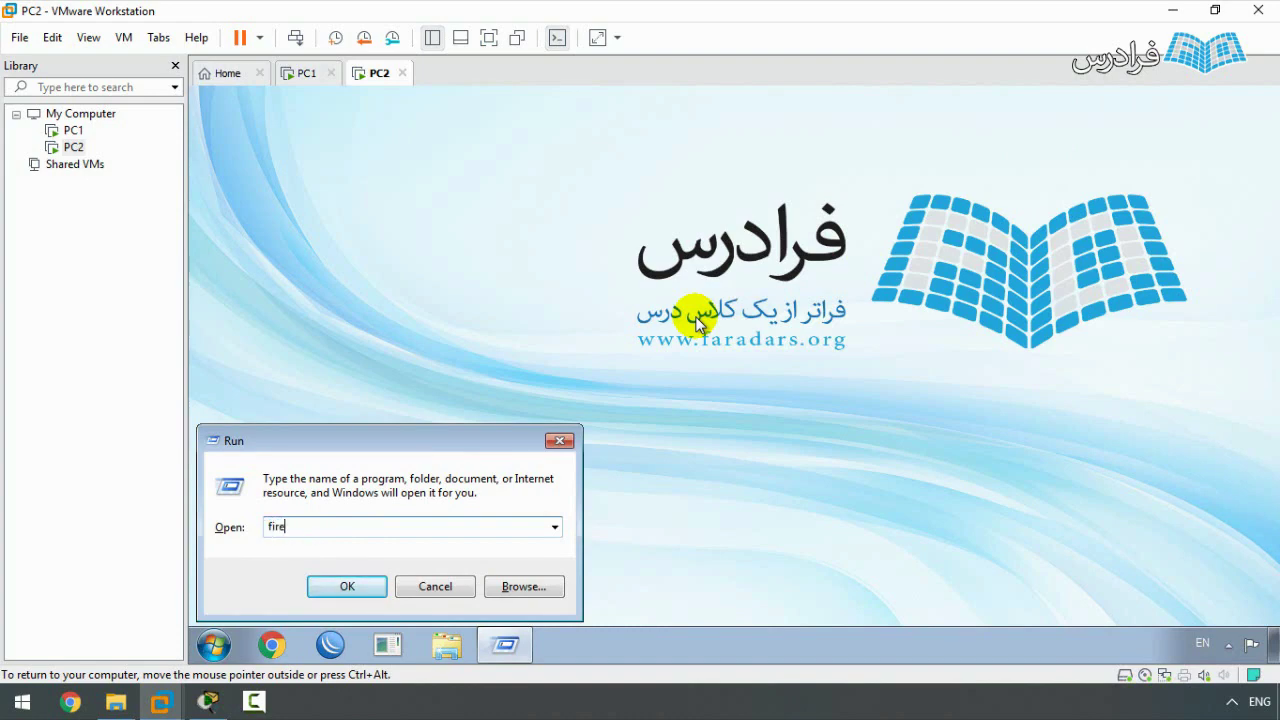
type("wall.cpl")
key("Return")
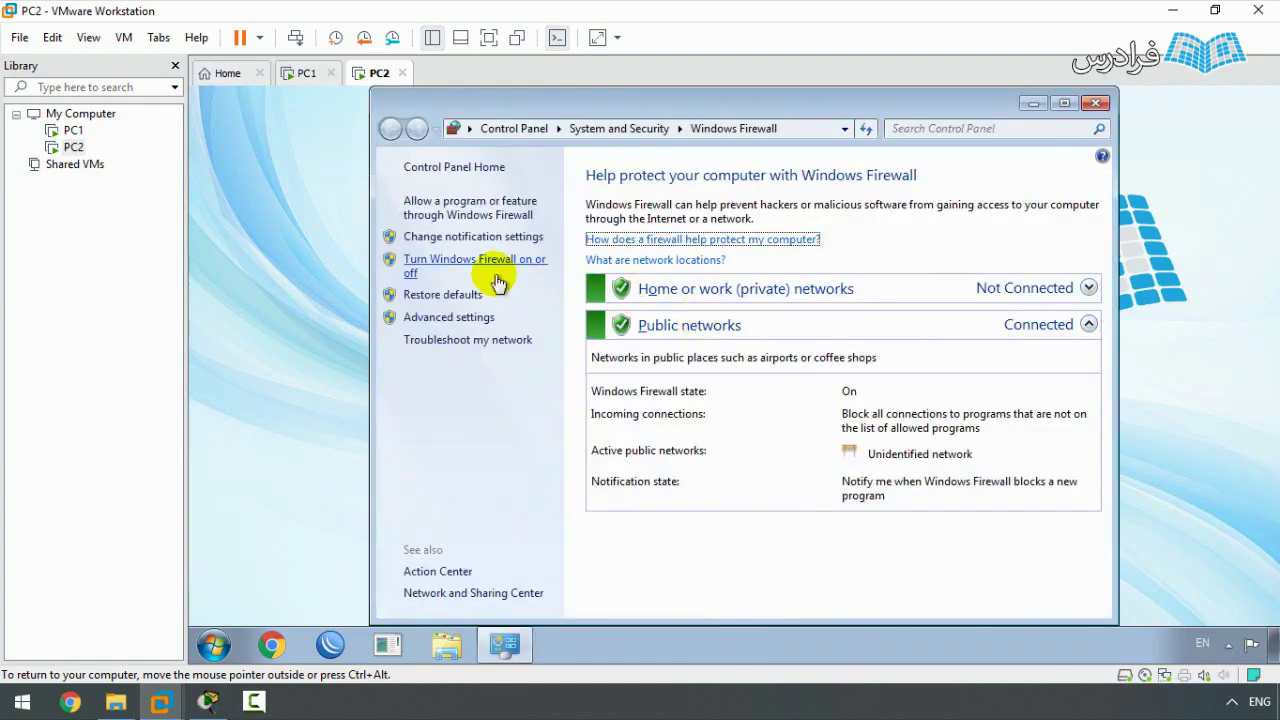
left_click(430, 266)
left_click(528, 321)
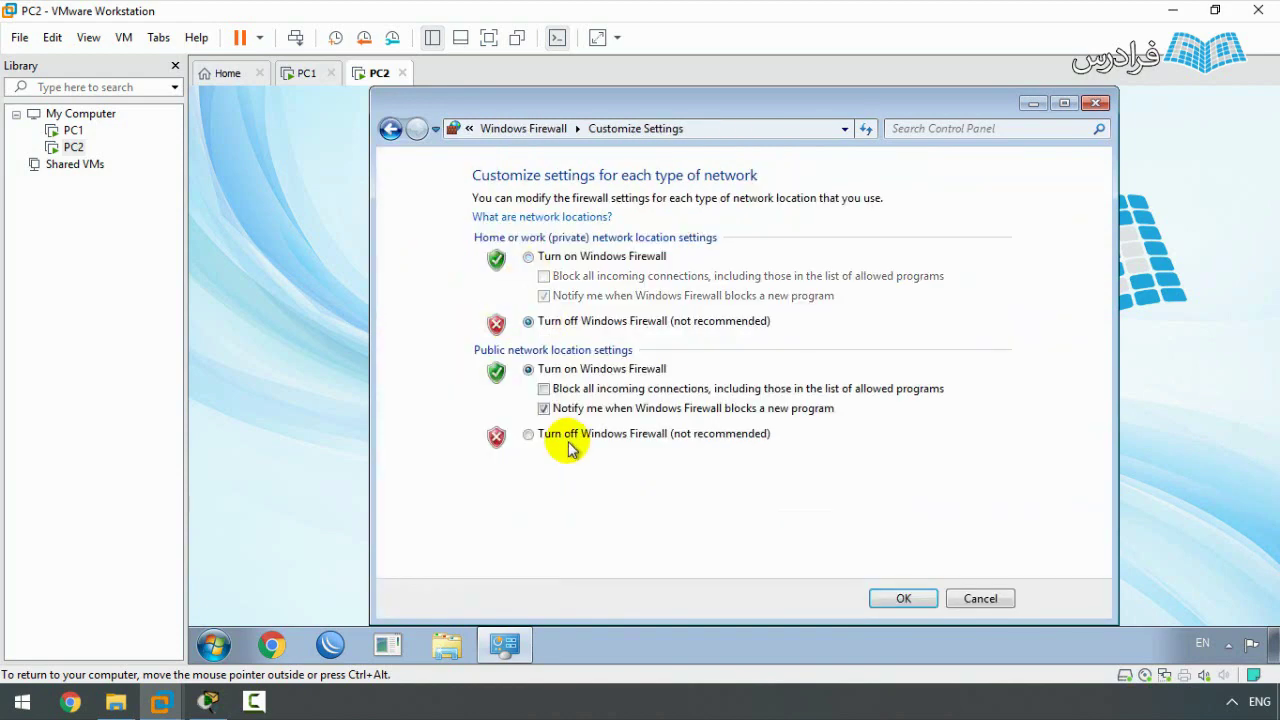
left_click(528, 434)
left_click(900, 598)
left_click(1095, 103)
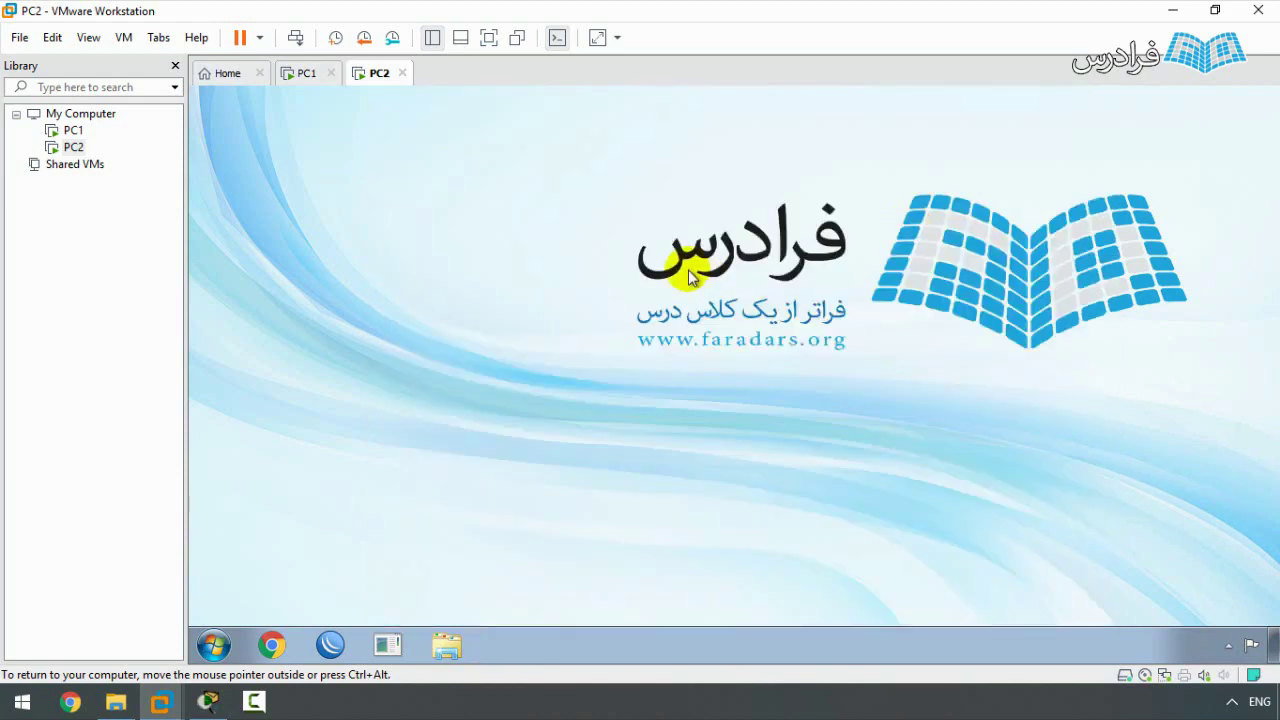
- Review the network topology in Cisco Packet Tracer and return to the VMware Workstation home page
left_click(208, 700)
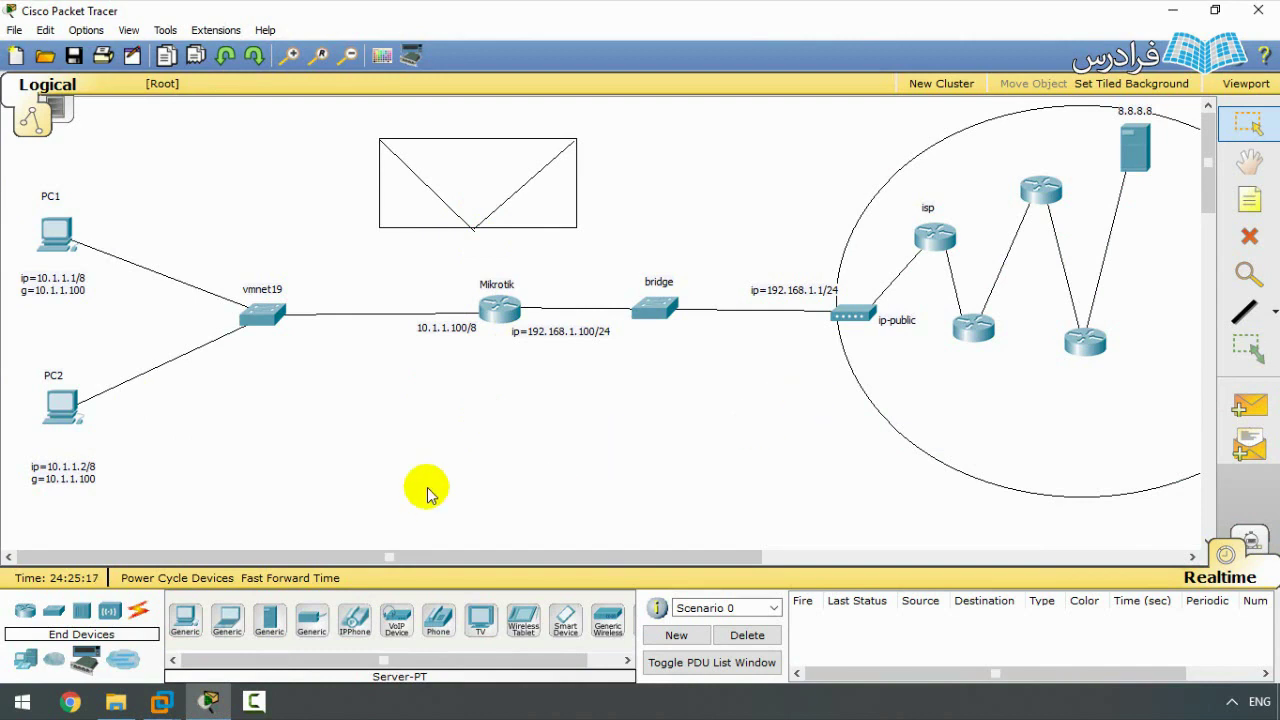
mouse_move(162, 707)
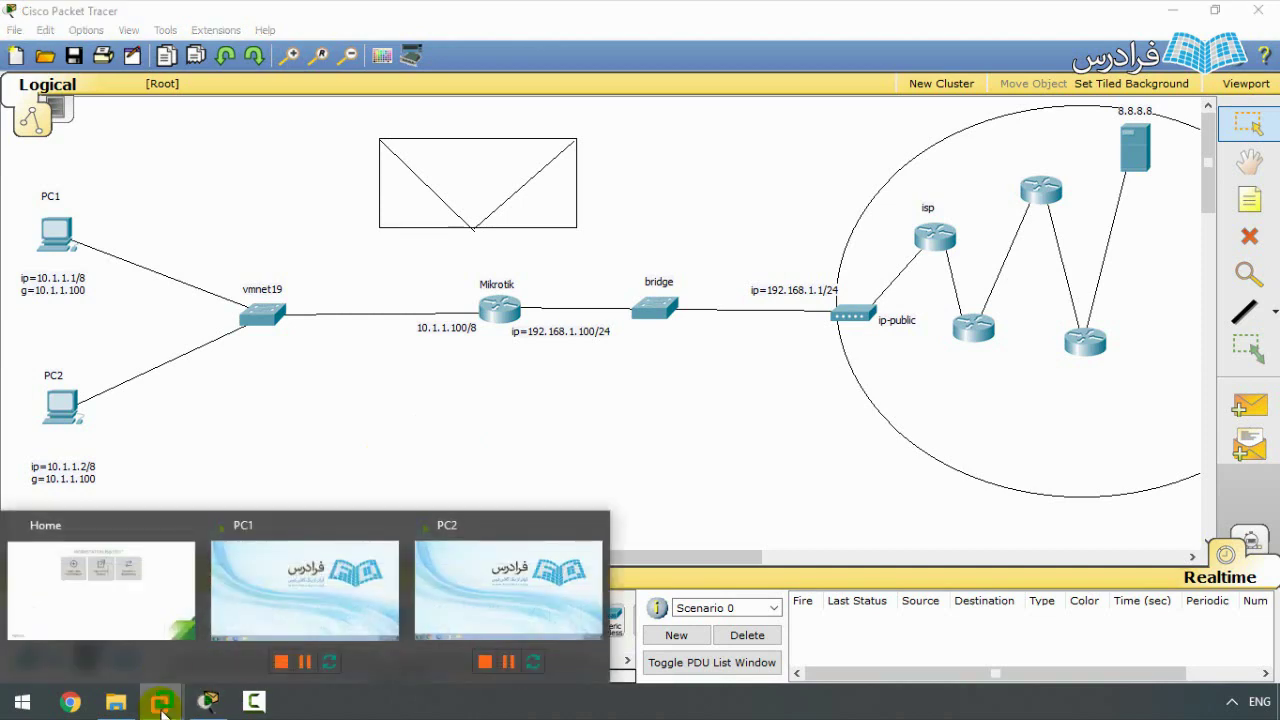
left_click(145, 606)
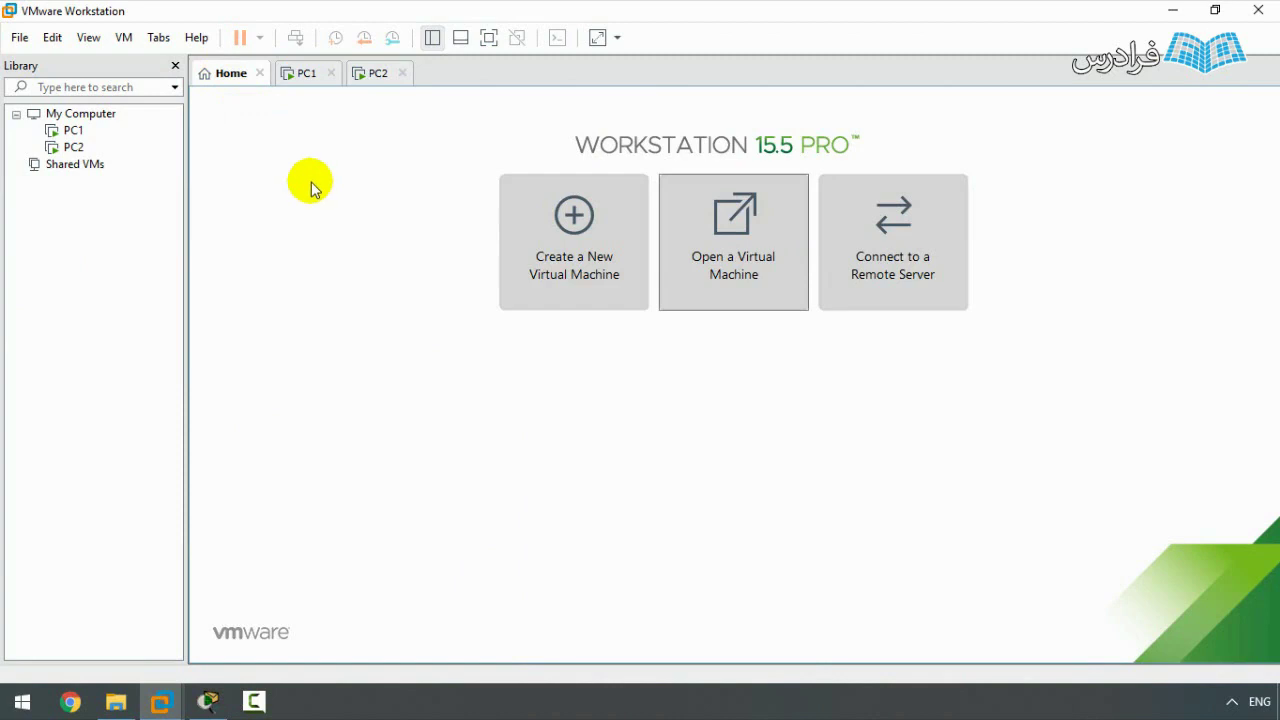
- Start a custom new virtual machine with Workstation 15.x hardware compatibility and the operating system left for later installation
left_click(523, 263)
left_click(639, 365)
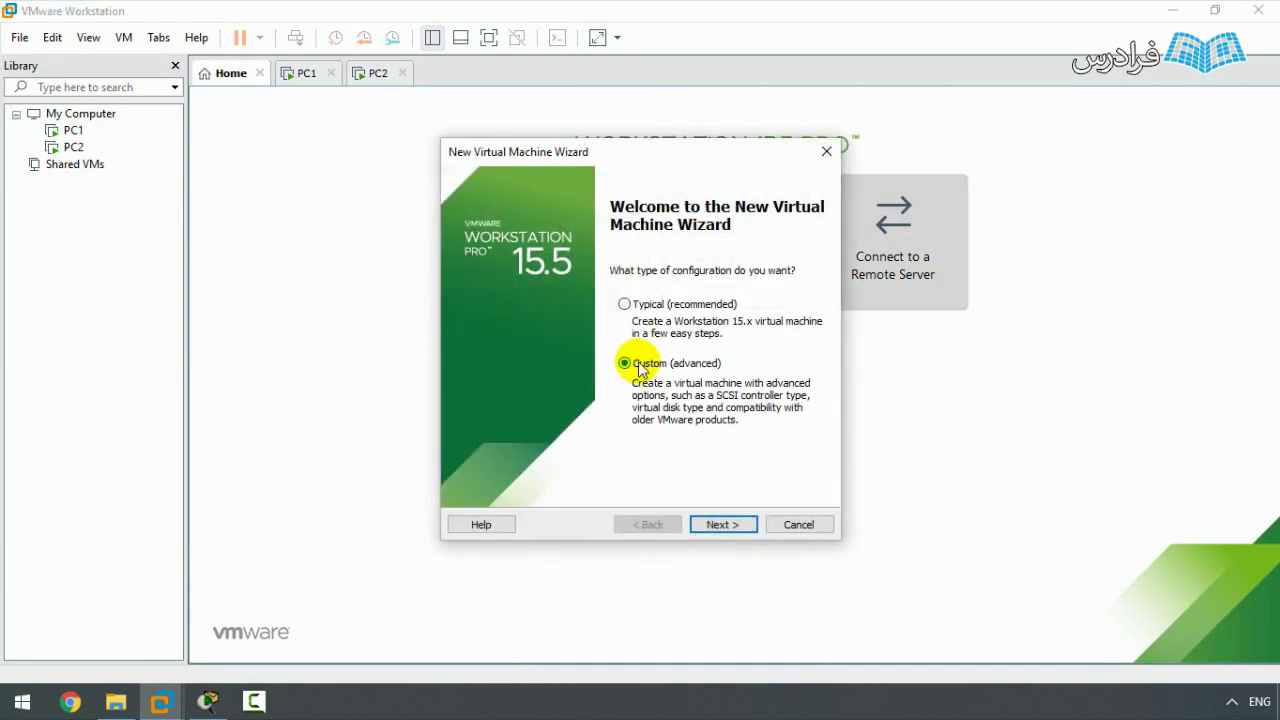
left_click(721, 524)
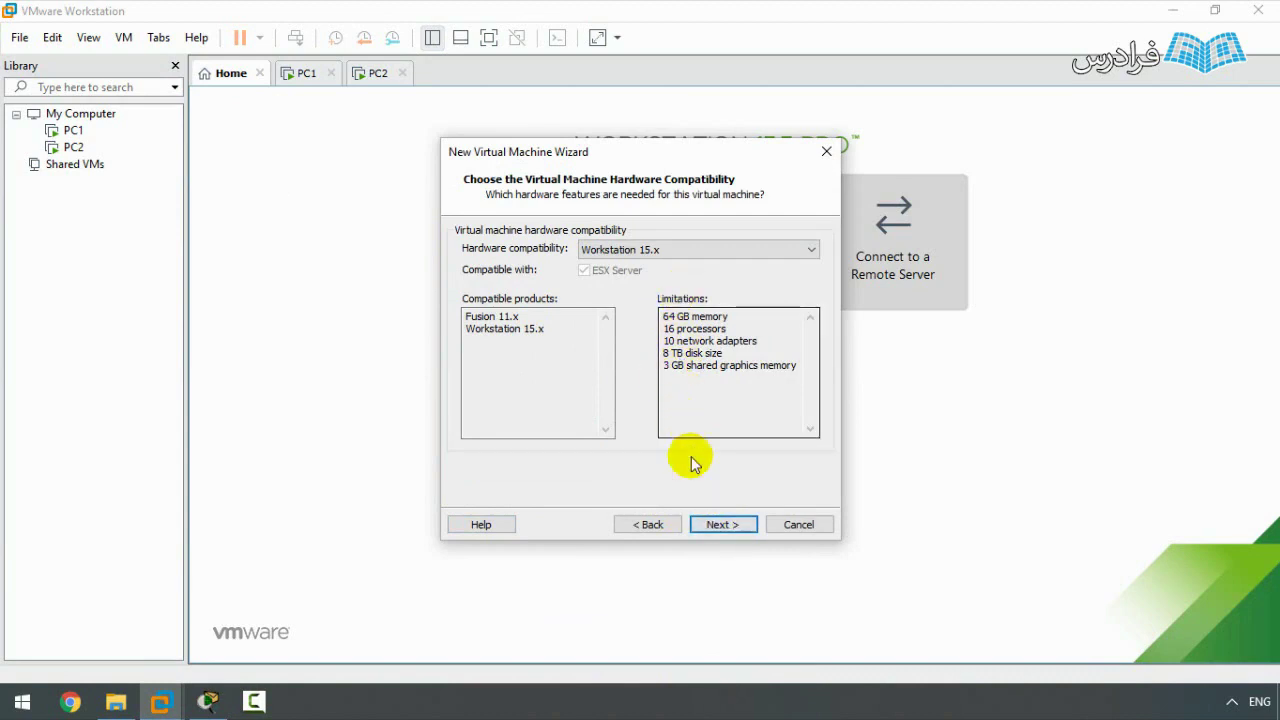
left_click(723, 524)
left_click(502, 428)
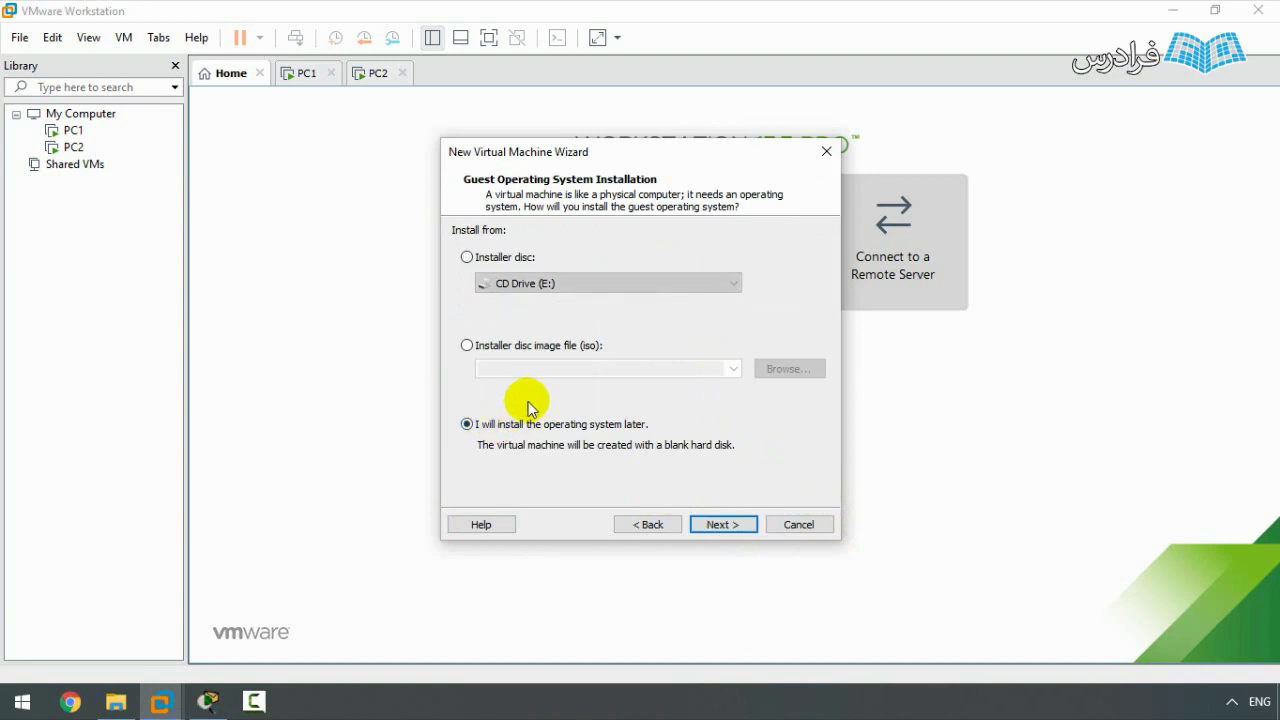
left_click(738, 527)
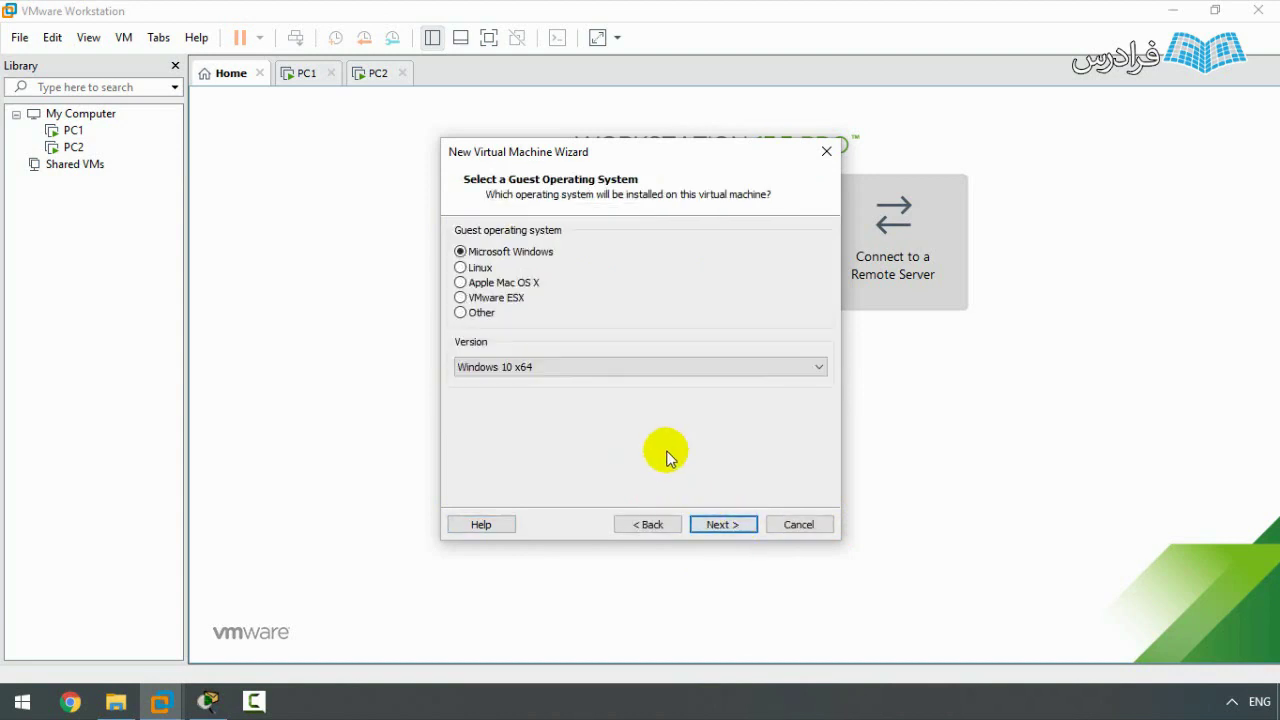
- Choose Linux as the new virtual machine's guest operating system with the version Other Linux 2.2.x kernel
left_click(462, 270)
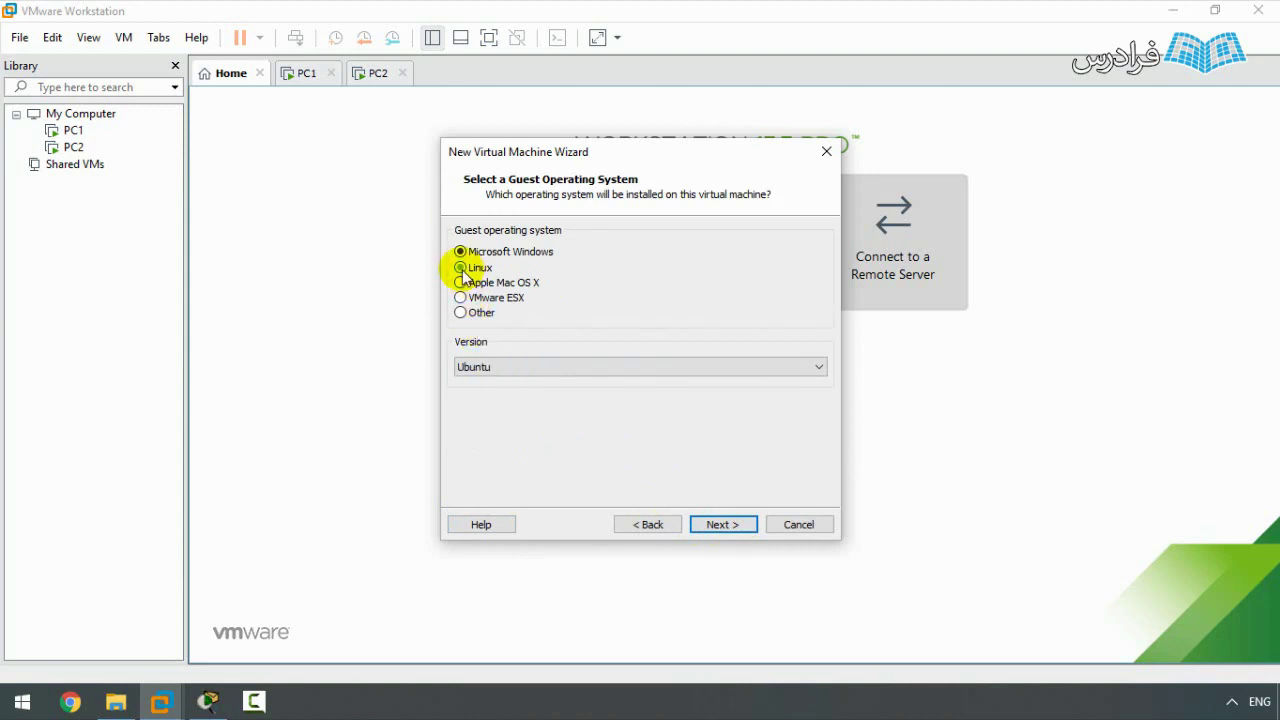
left_click(586, 369)
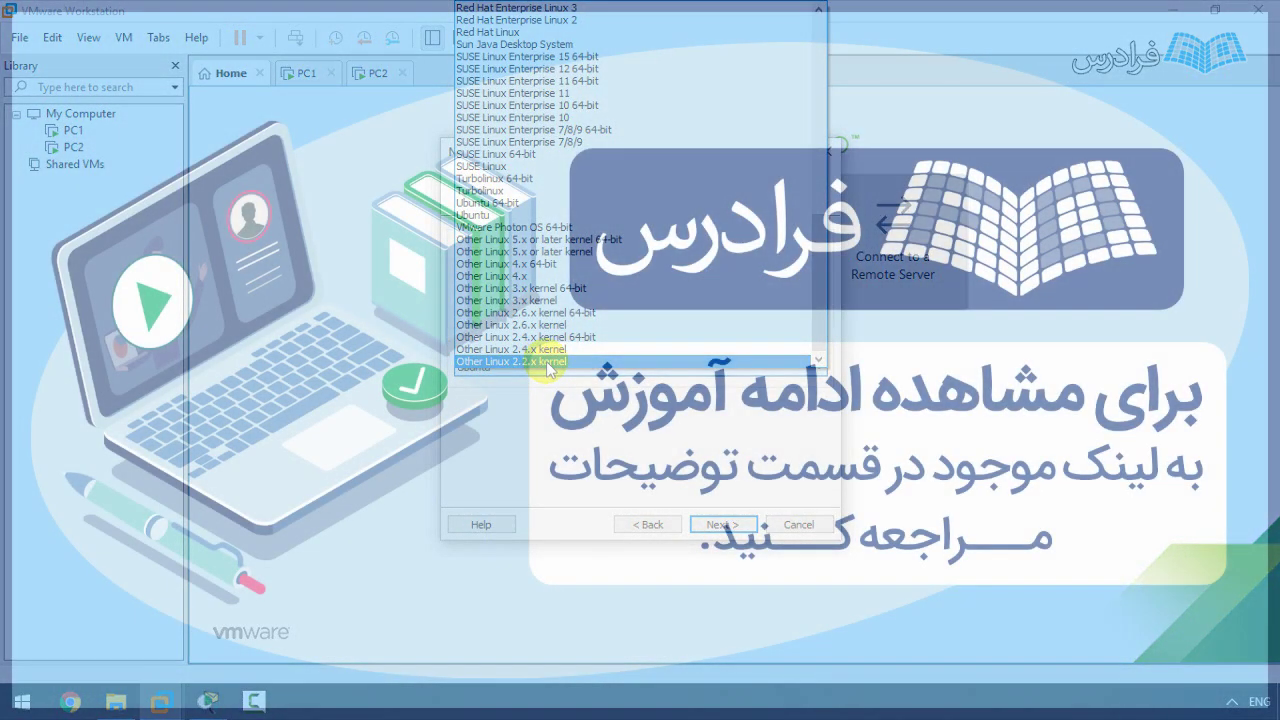
left_click(539, 363)
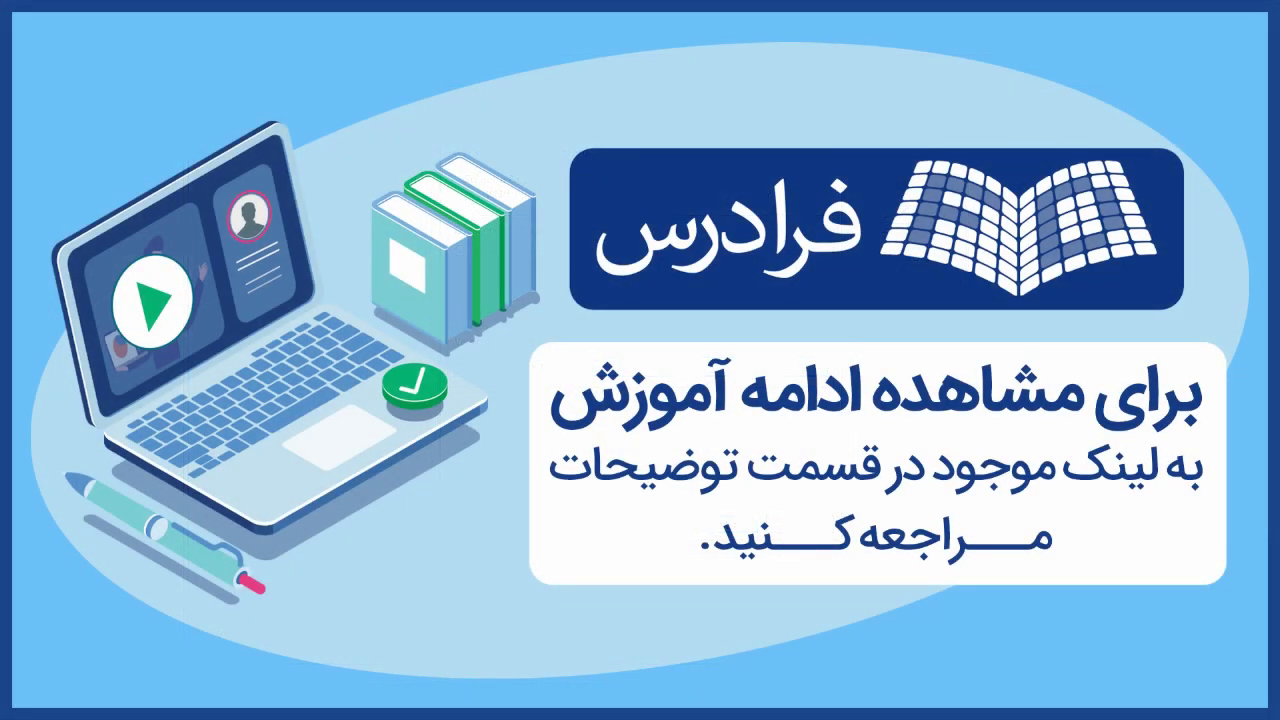